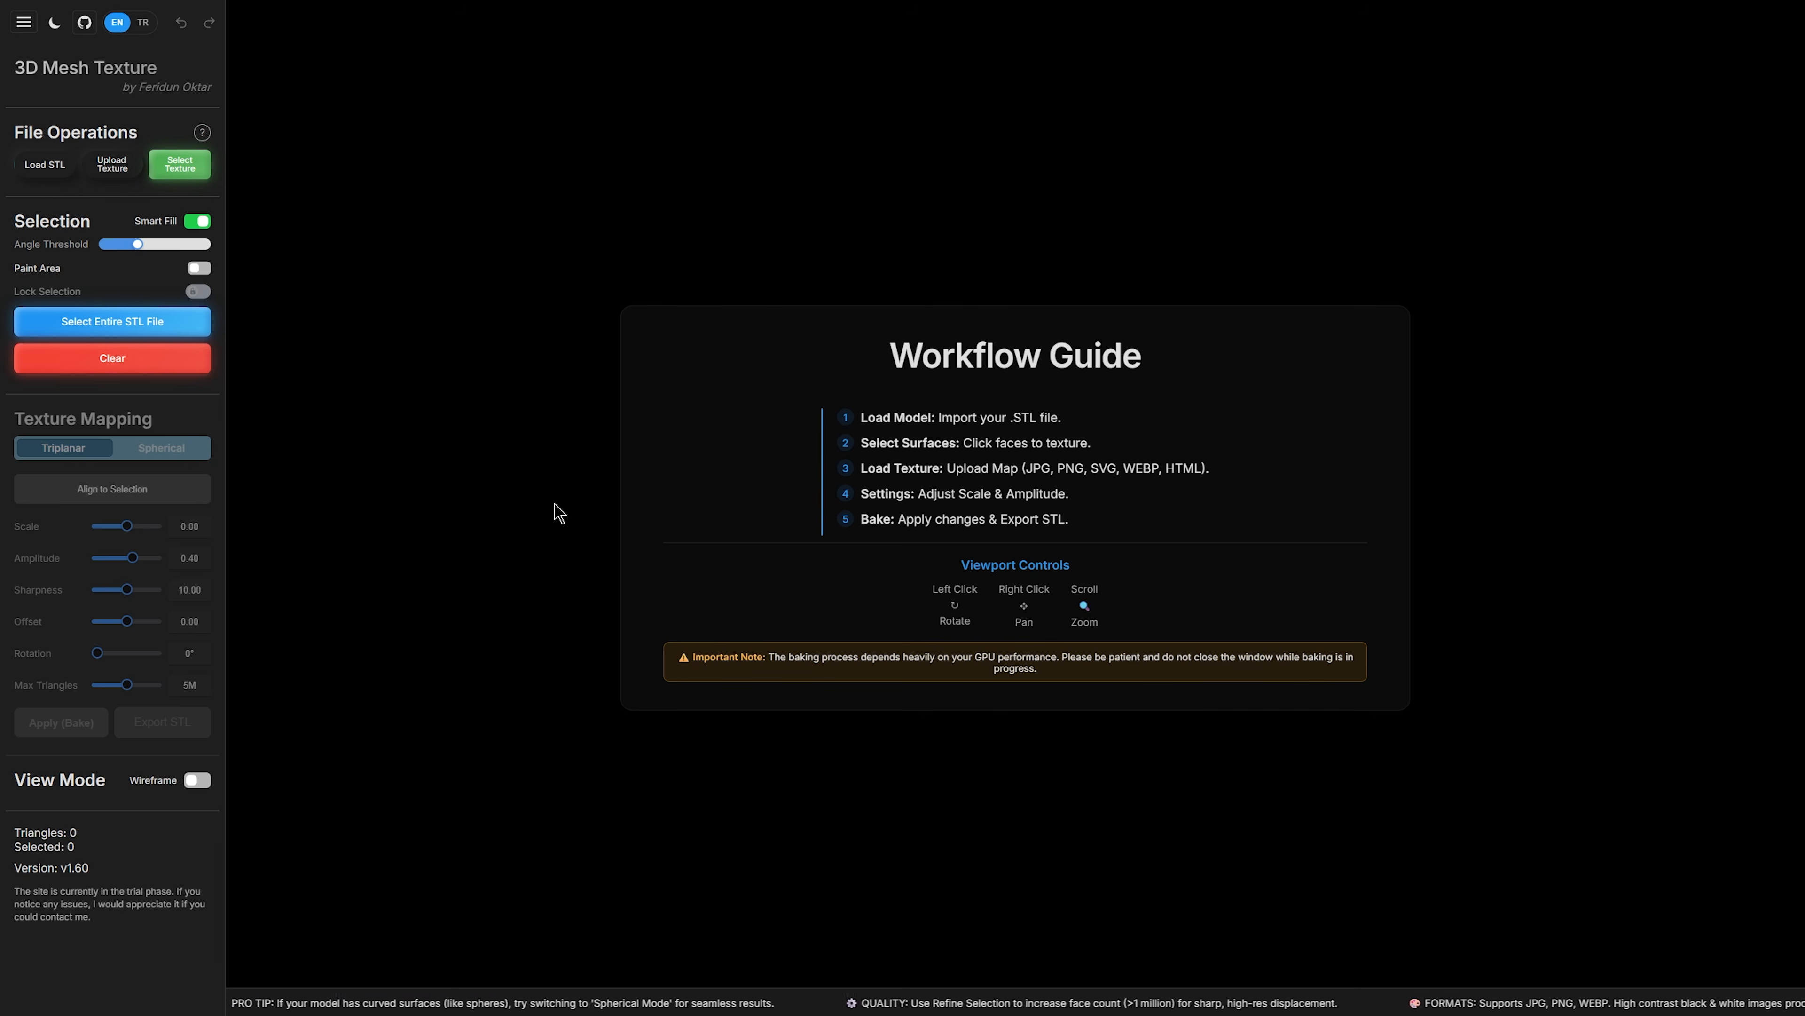
# Step: Load the Cat.stl model and apply the Wood preset as its texture map
pyautogui.click(43, 168)
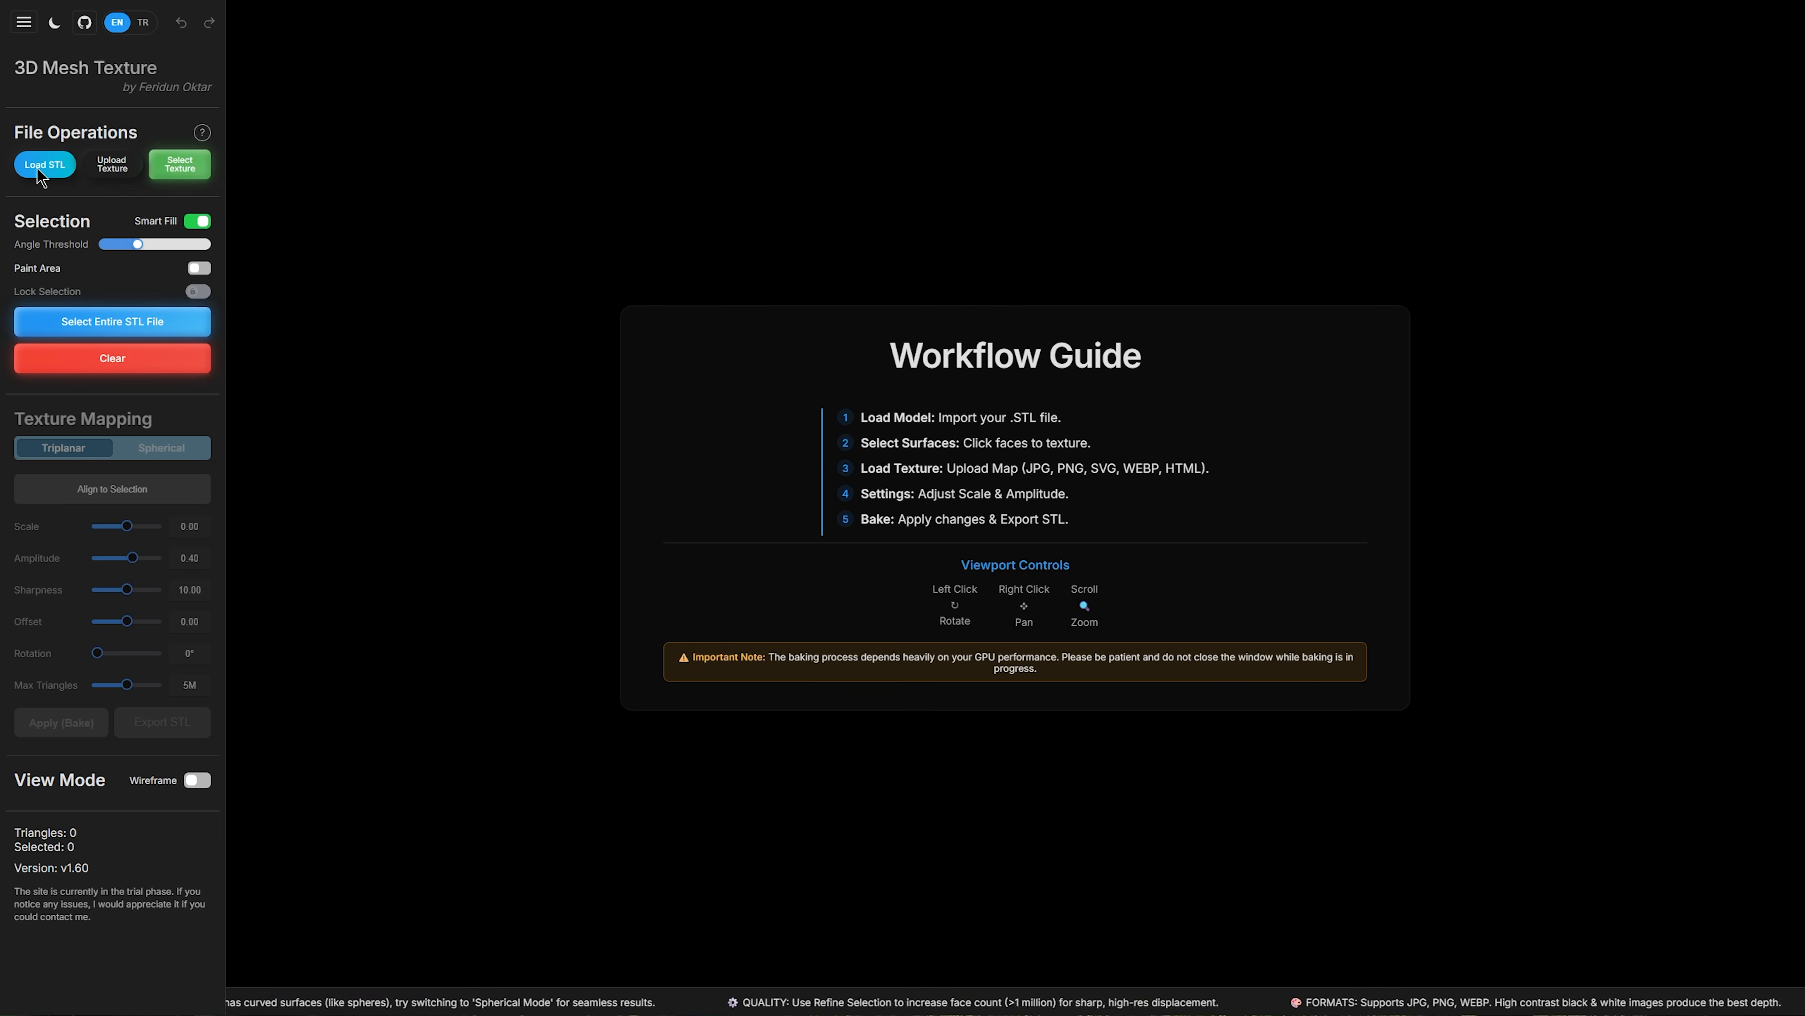
pyautogui.click(46, 135)
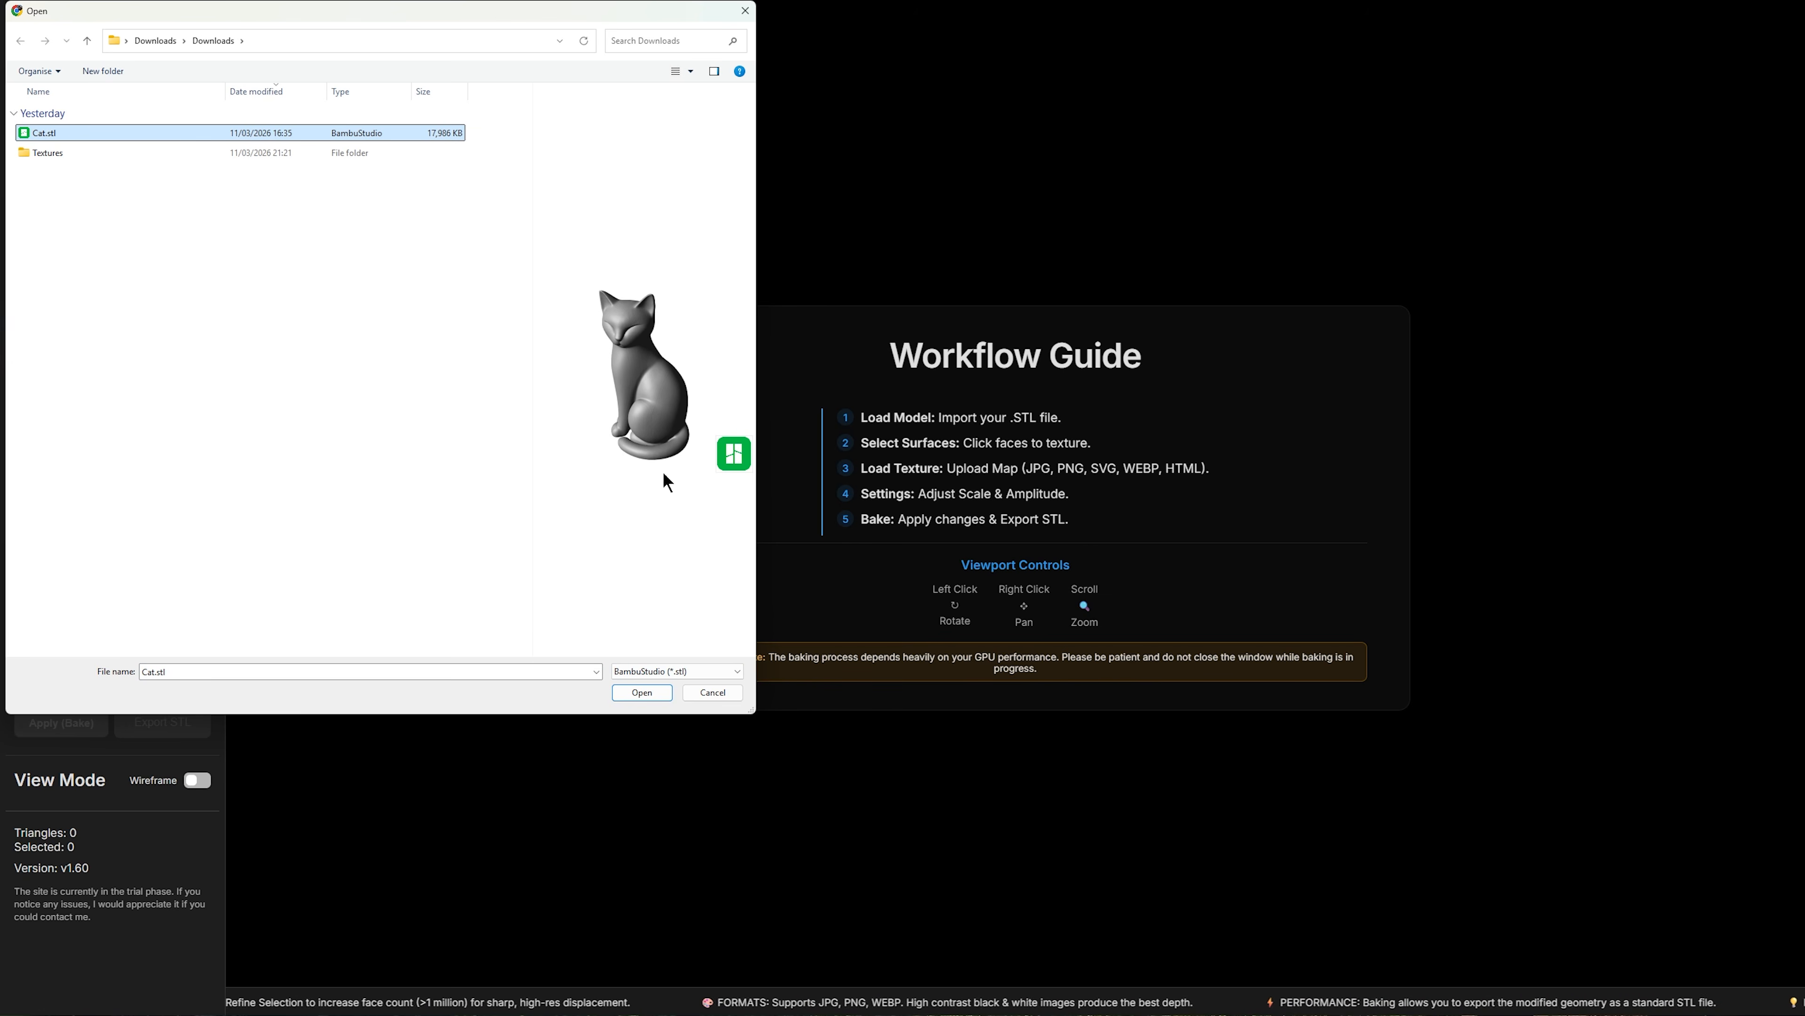
pyautogui.click(659, 694)
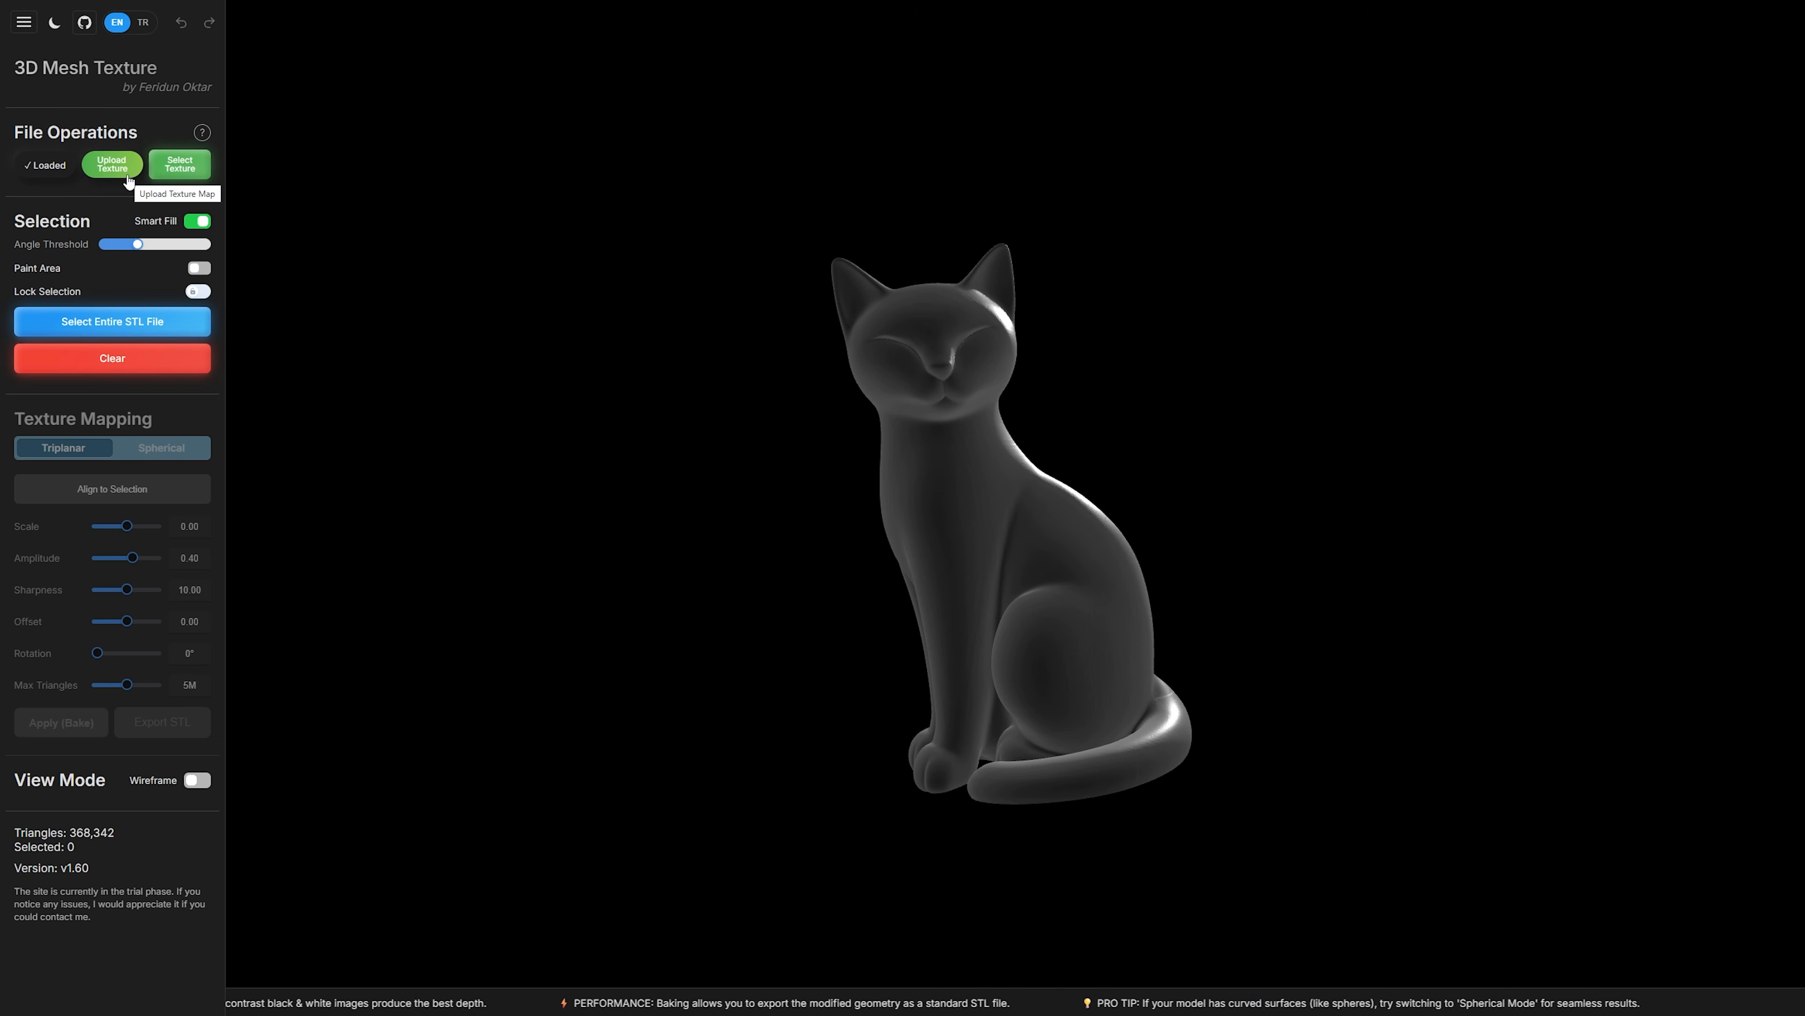
pyautogui.click(179, 165)
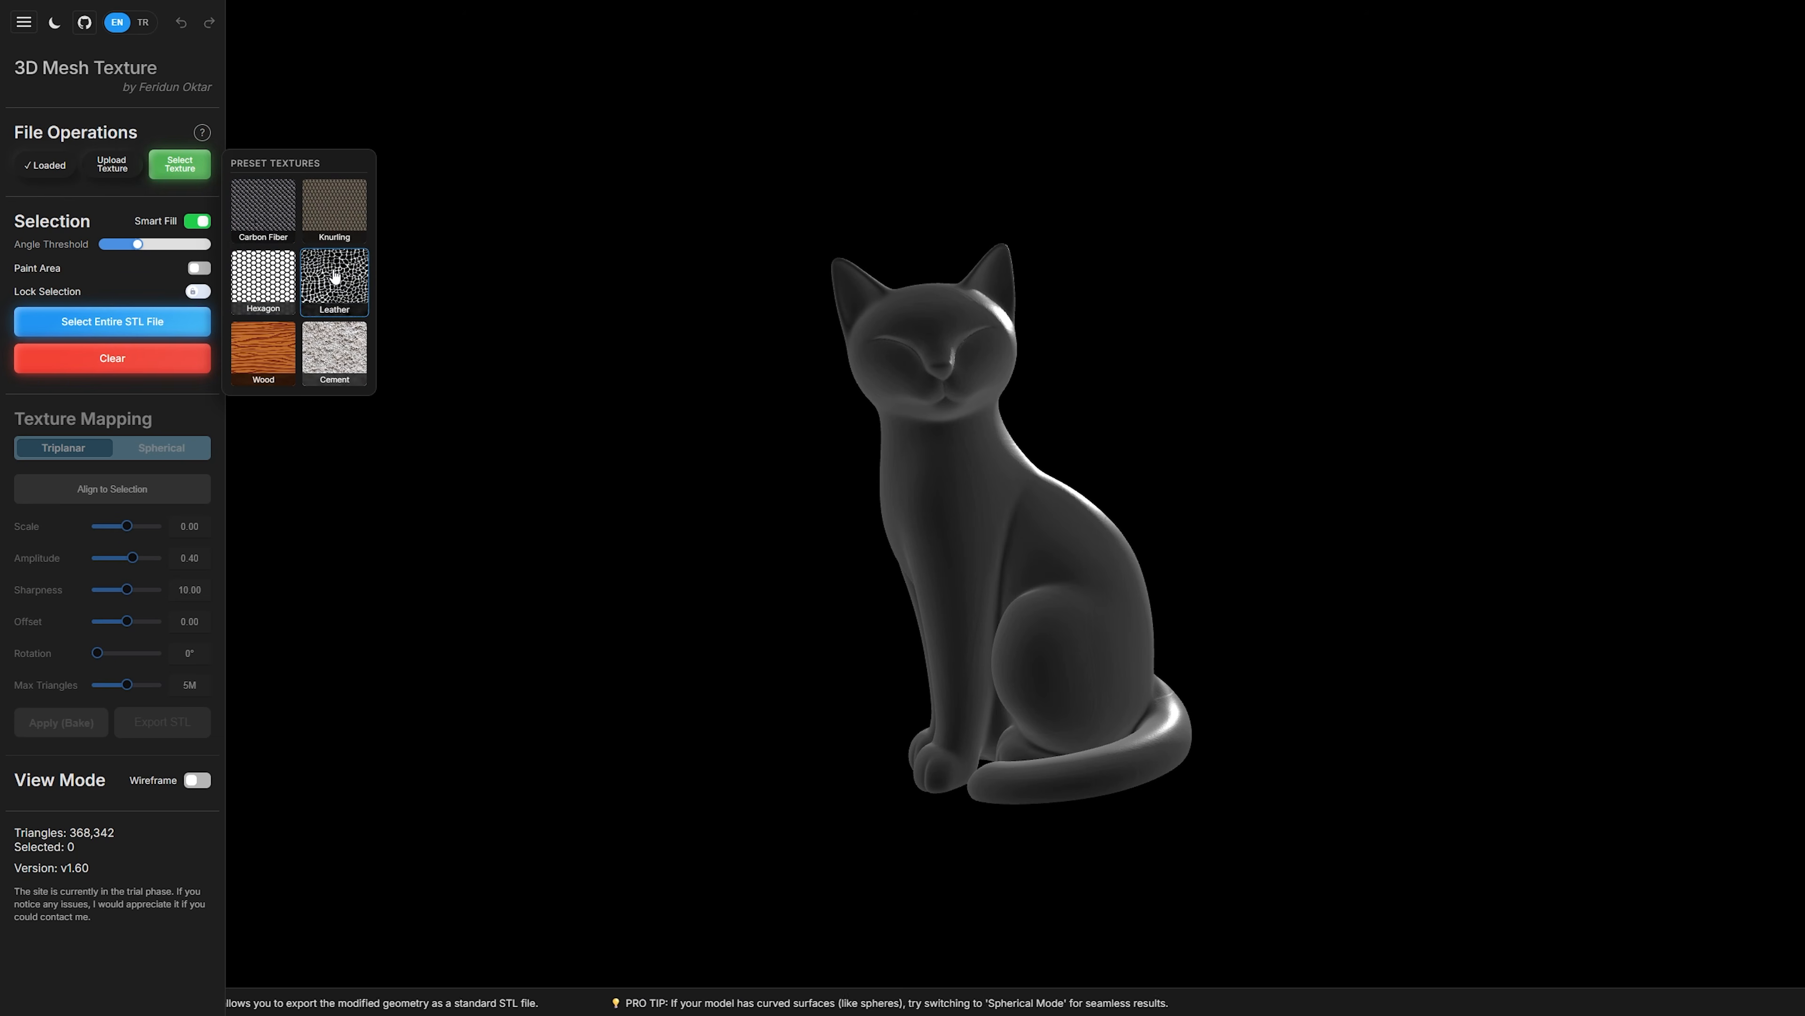
pyautogui.click(270, 359)
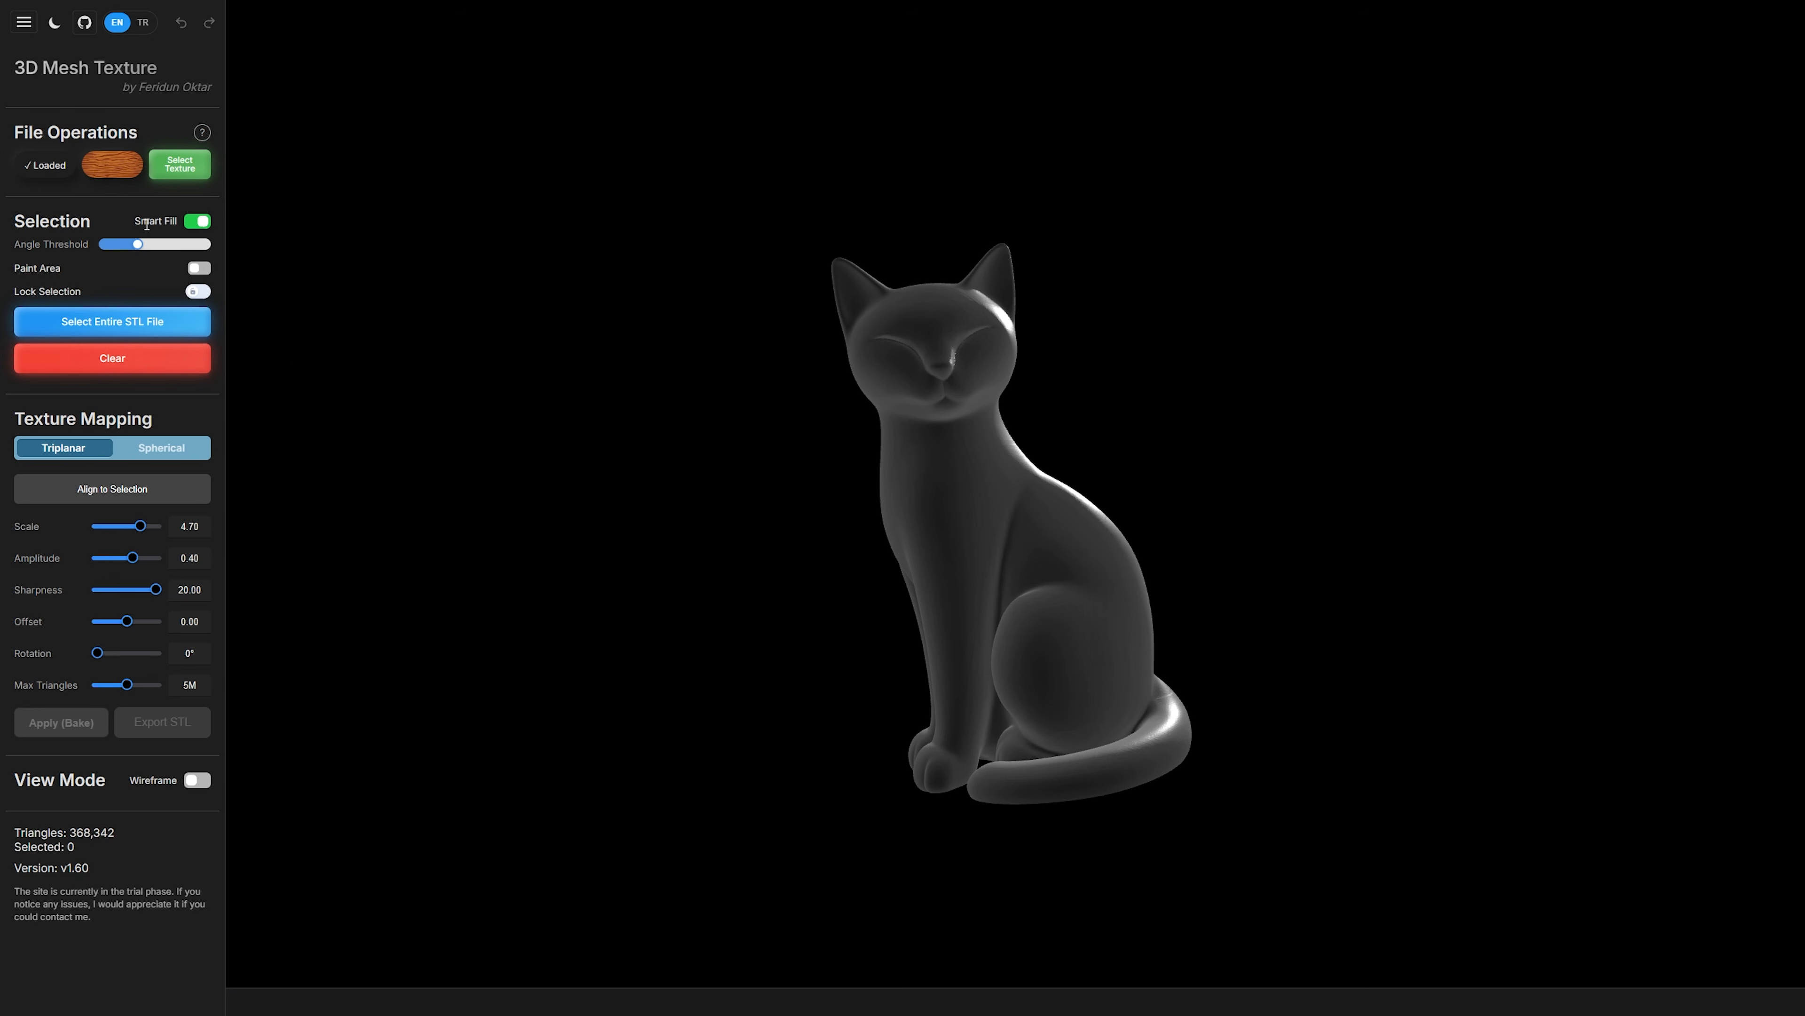
# Step: Lower the Smart Fill angle threshold to 19° and select the flat undersides of the cat's body and tail
pyautogui.moveTo(121, 254)
pyautogui.moveTo(137, 244); pyautogui.dragTo(128, 246)
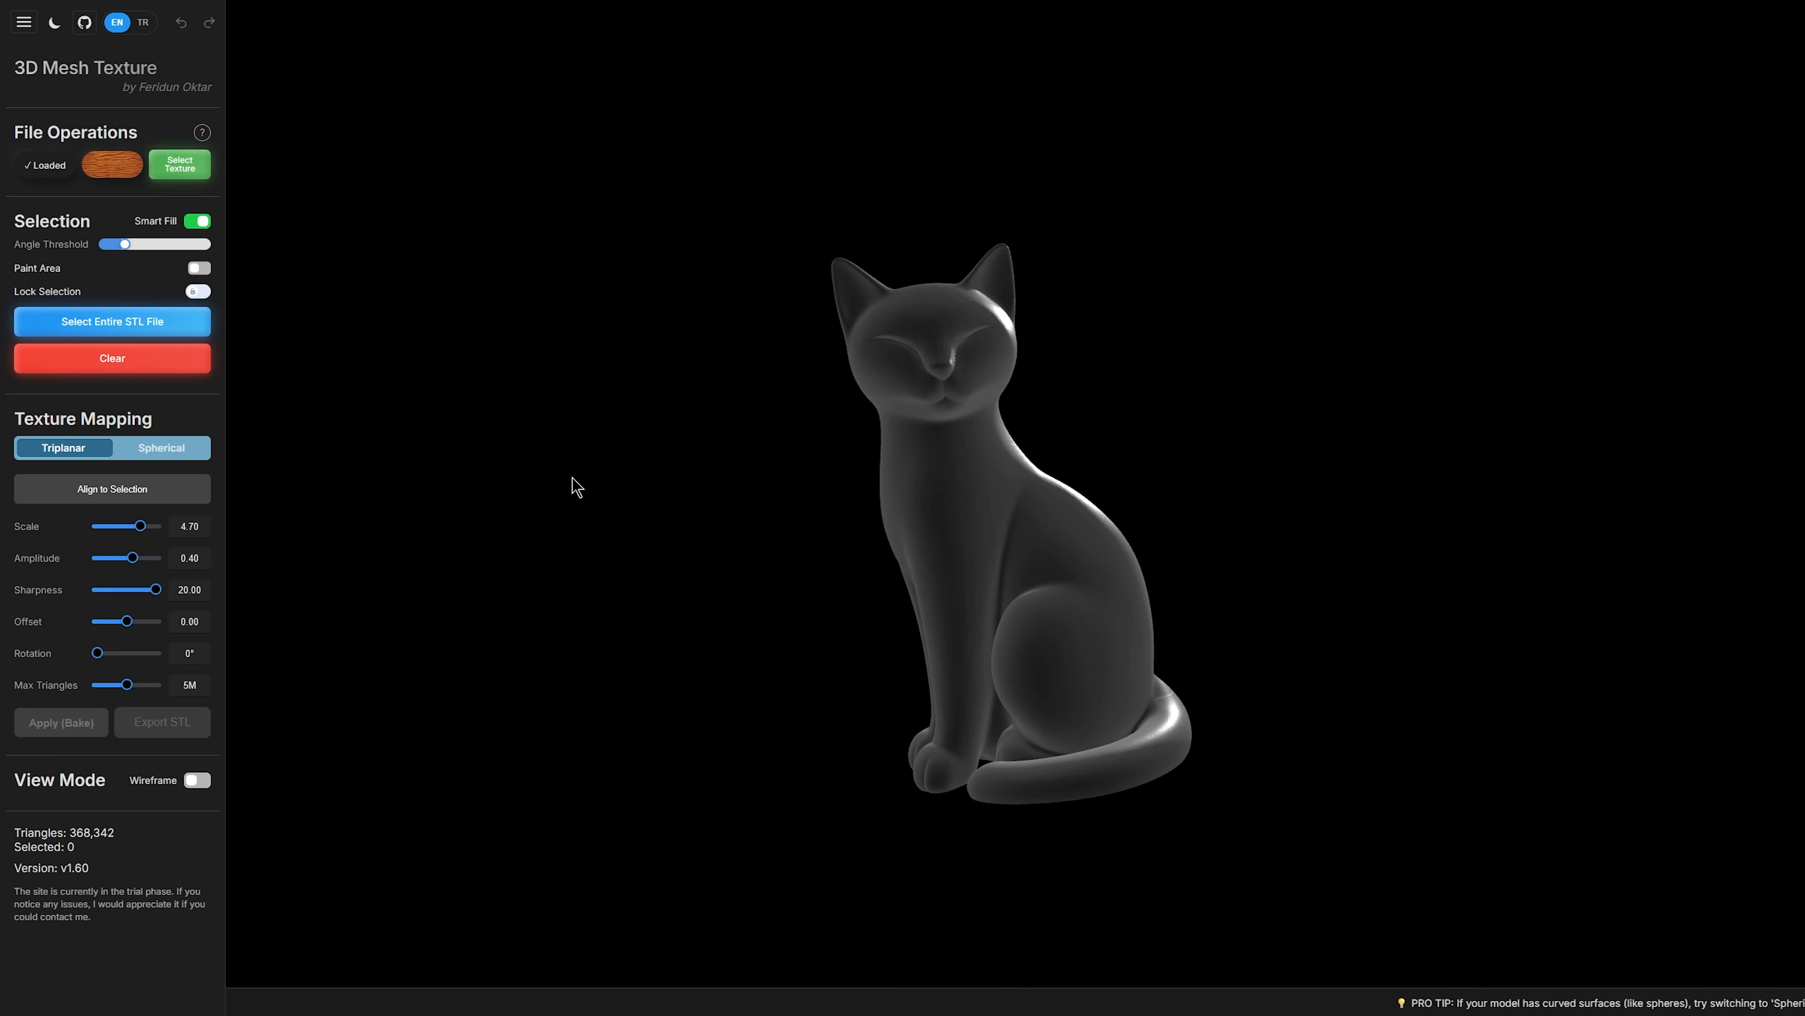
pyautogui.moveTo(597, 498); pyautogui.dragTo(428, 275)
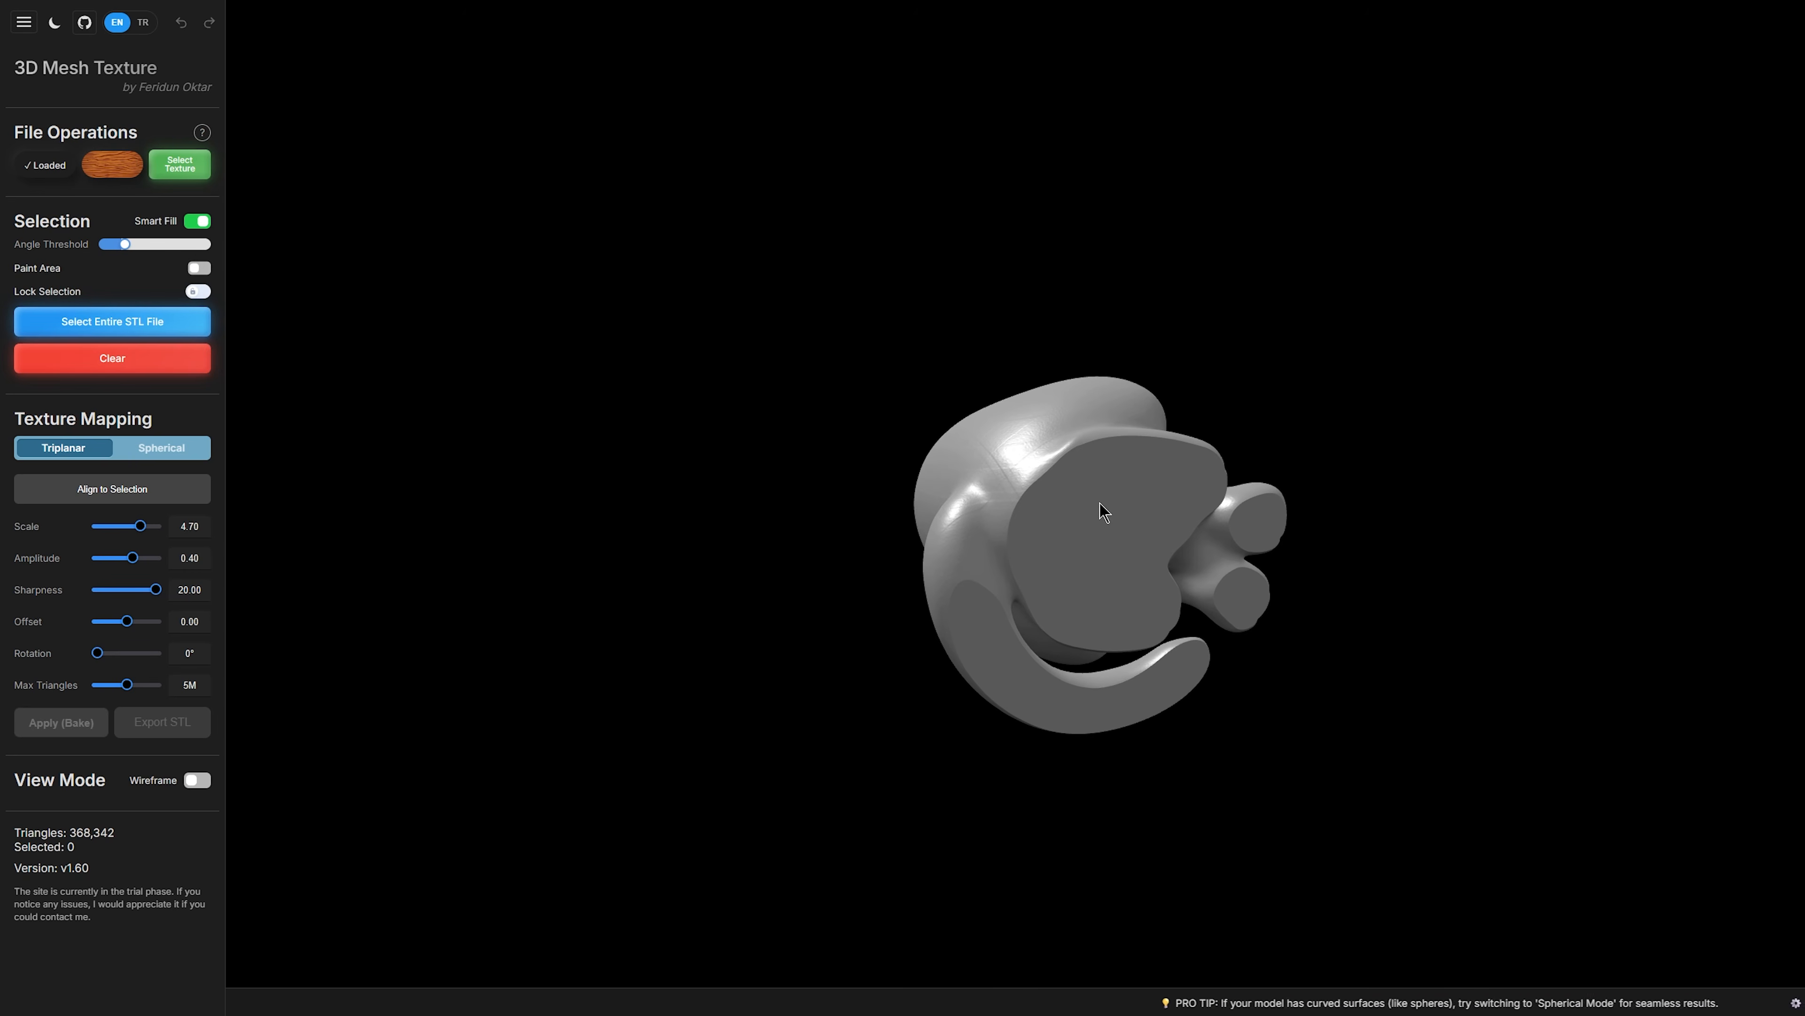
pyautogui.click(1104, 568)
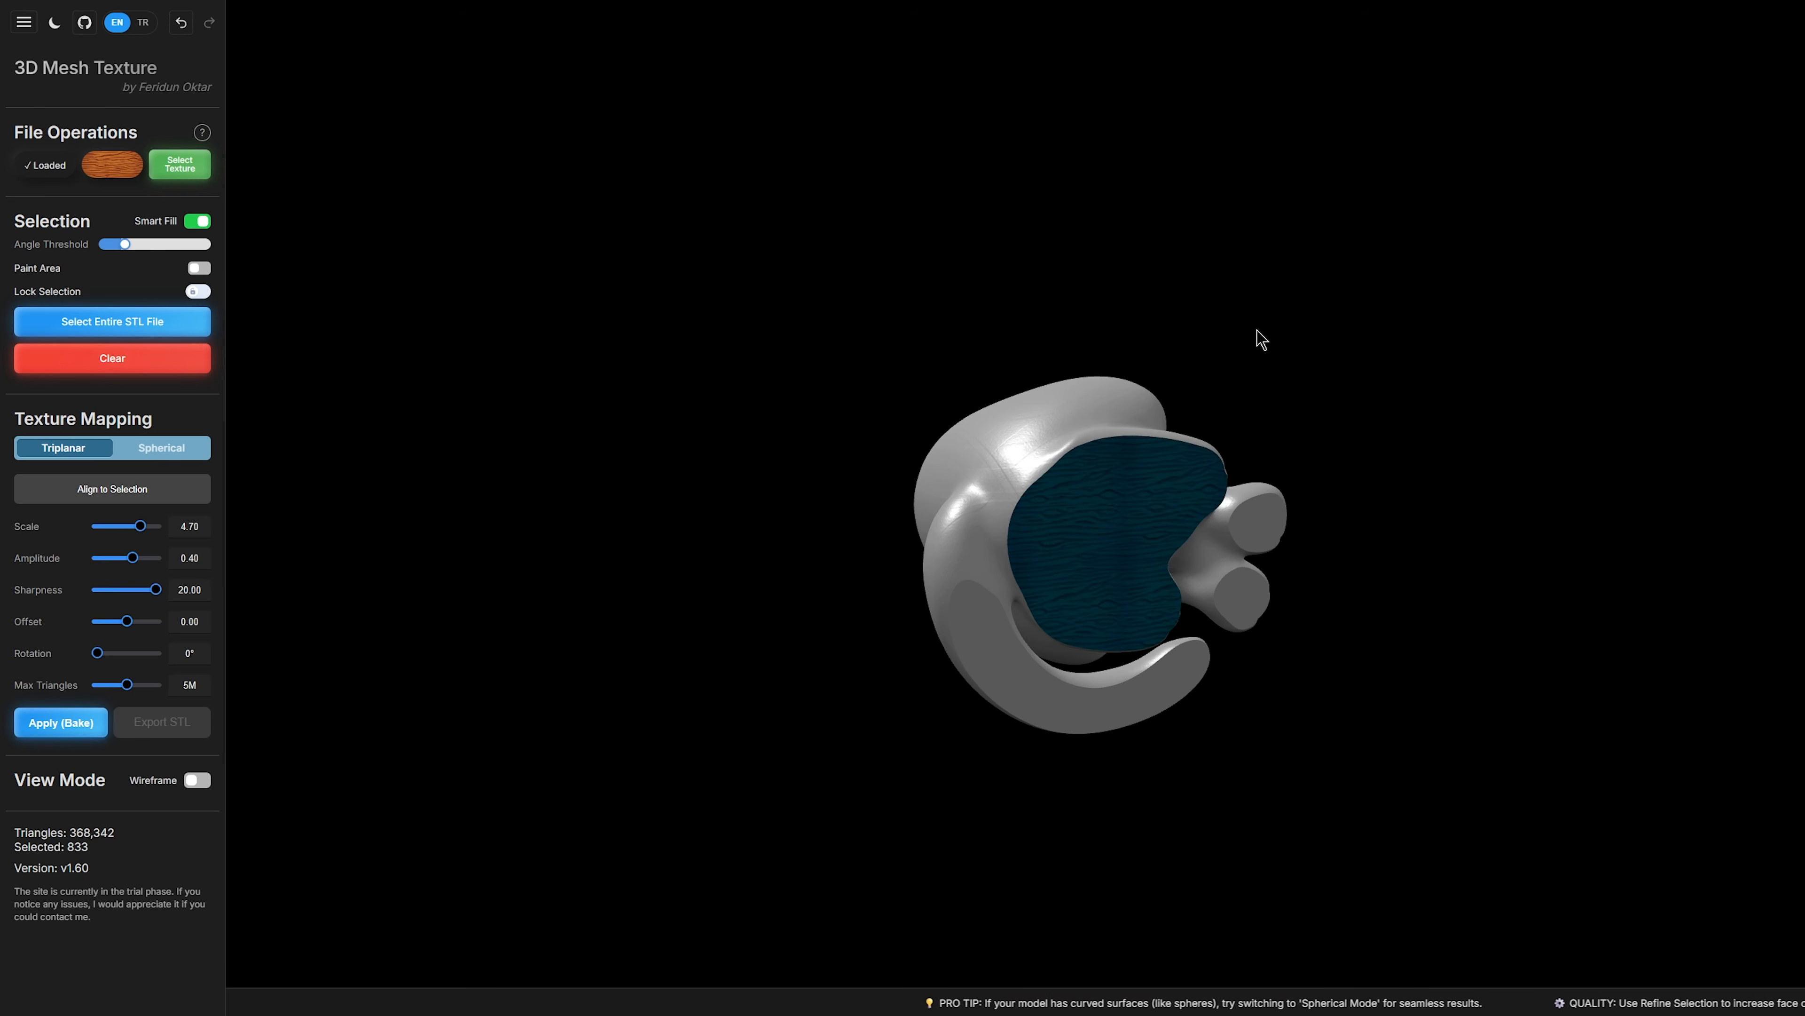
pyautogui.moveTo(1258, 334); pyautogui.dragTo(1096, 295)
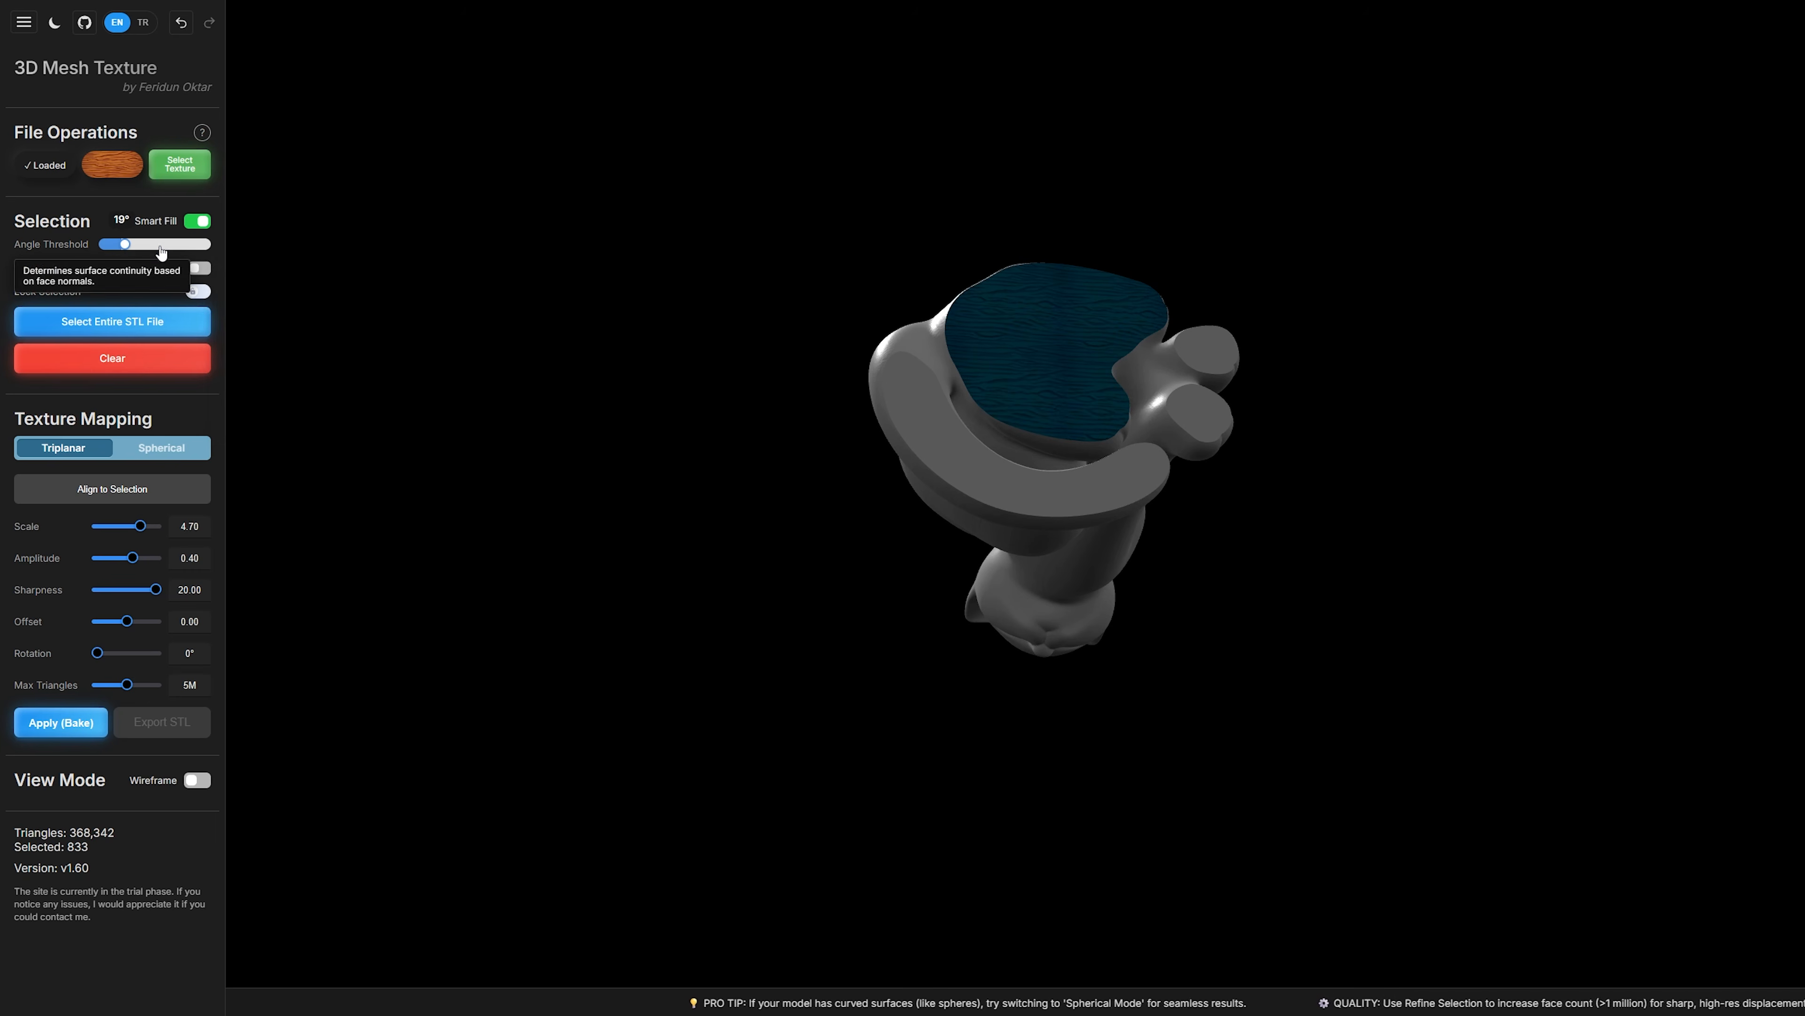
pyautogui.click(921, 456)
pyautogui.moveTo(754, 323); pyautogui.dragTo(732, 434)
# Step: Enable Paint Area, paint a small selection patch on the cat's haunch and erase part of it
pyautogui.moveTo(68, 272)
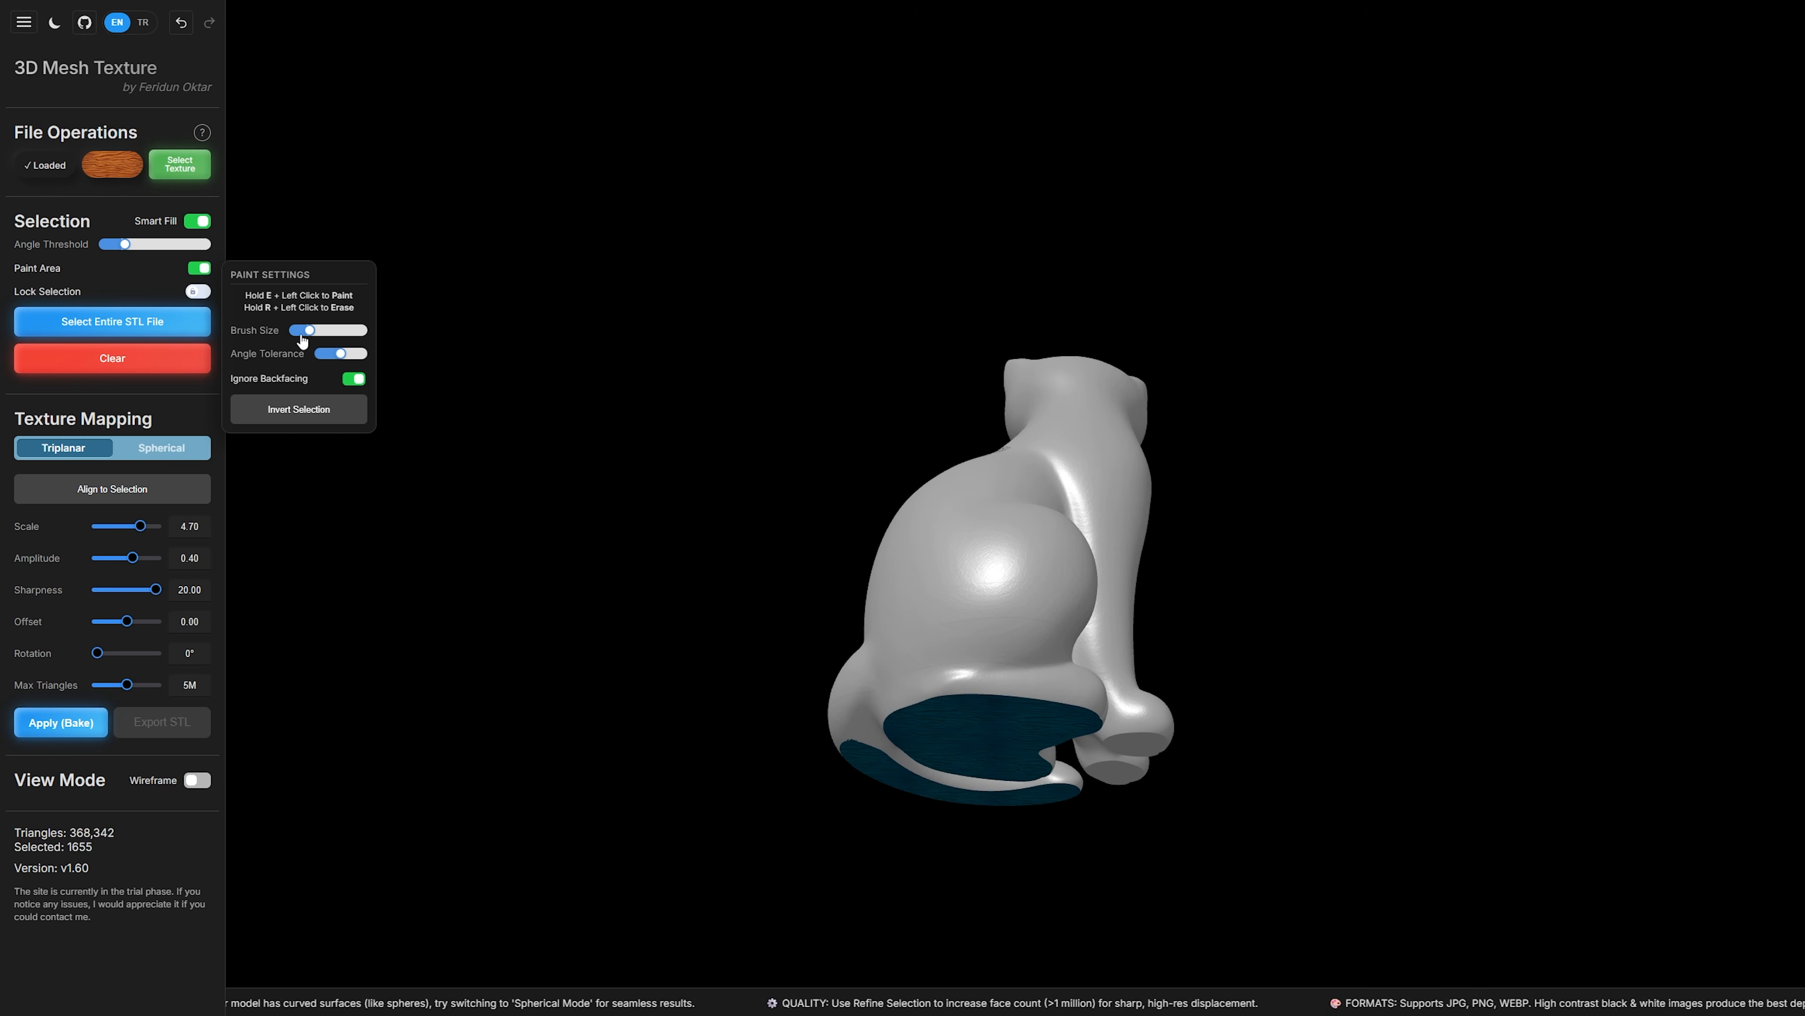
pyautogui.moveTo(317, 335)
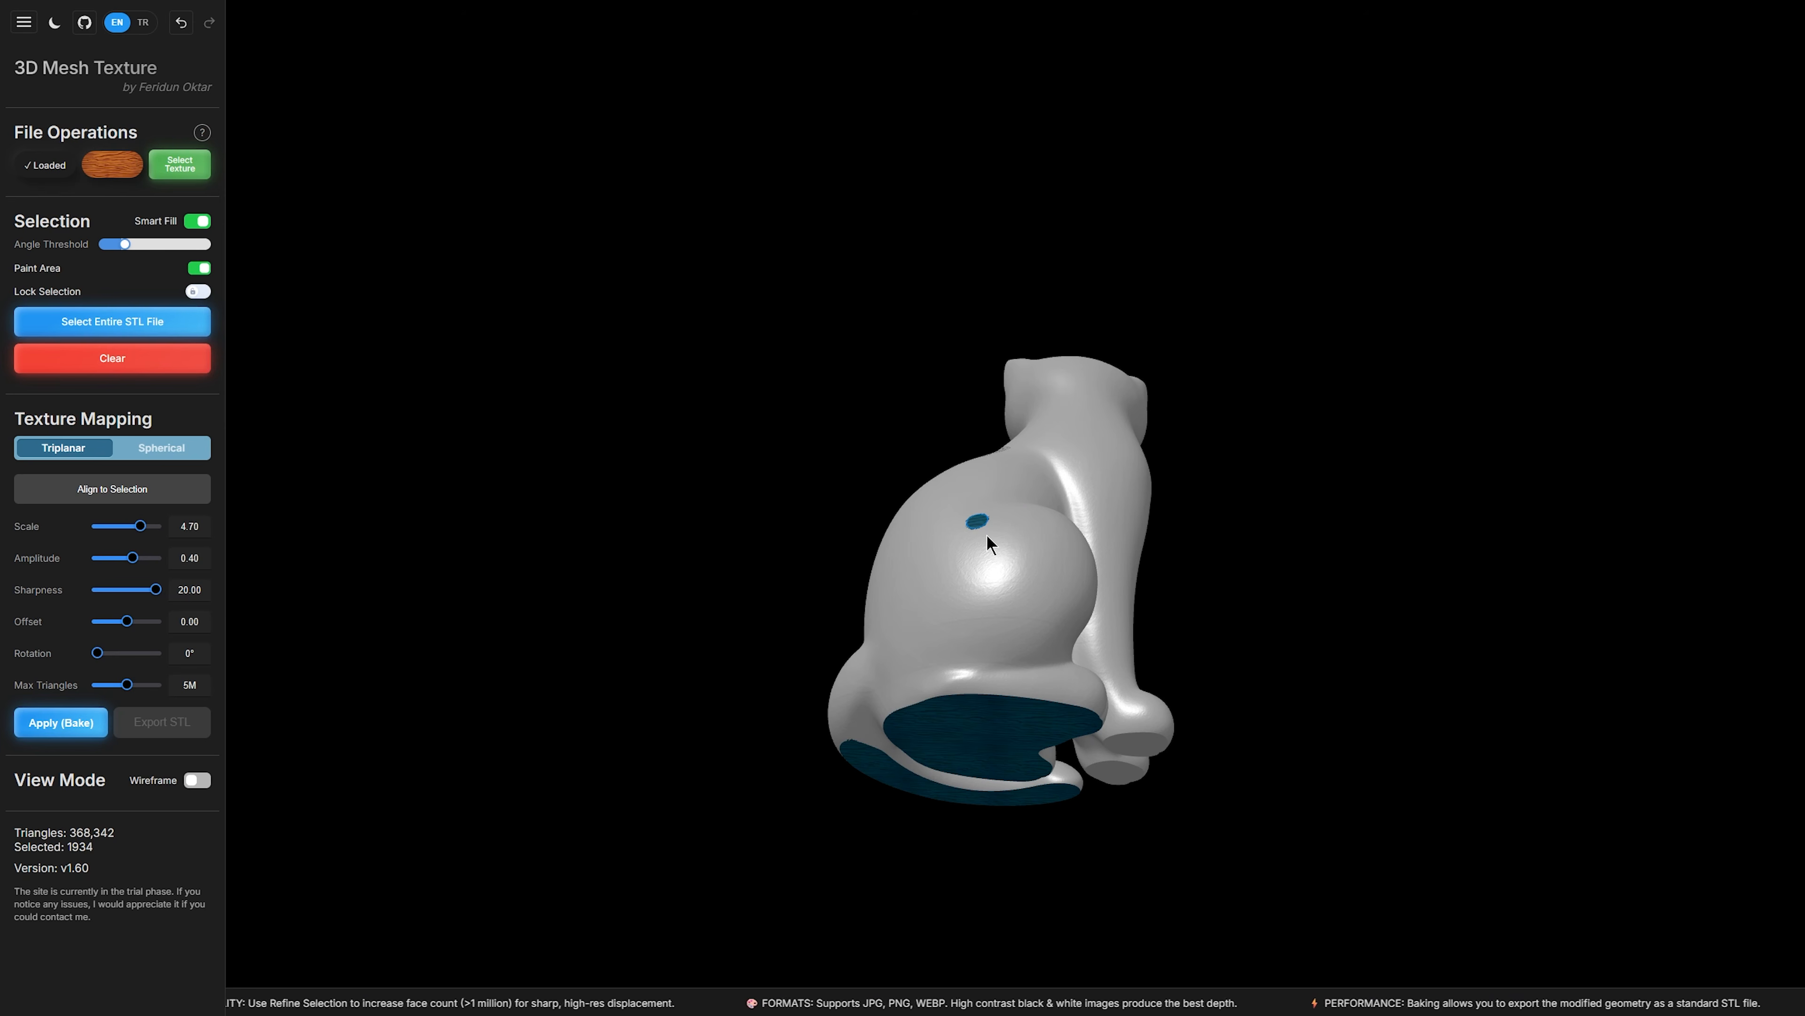
pyautogui.moveTo(987, 536); pyautogui.dragTo(988, 539)
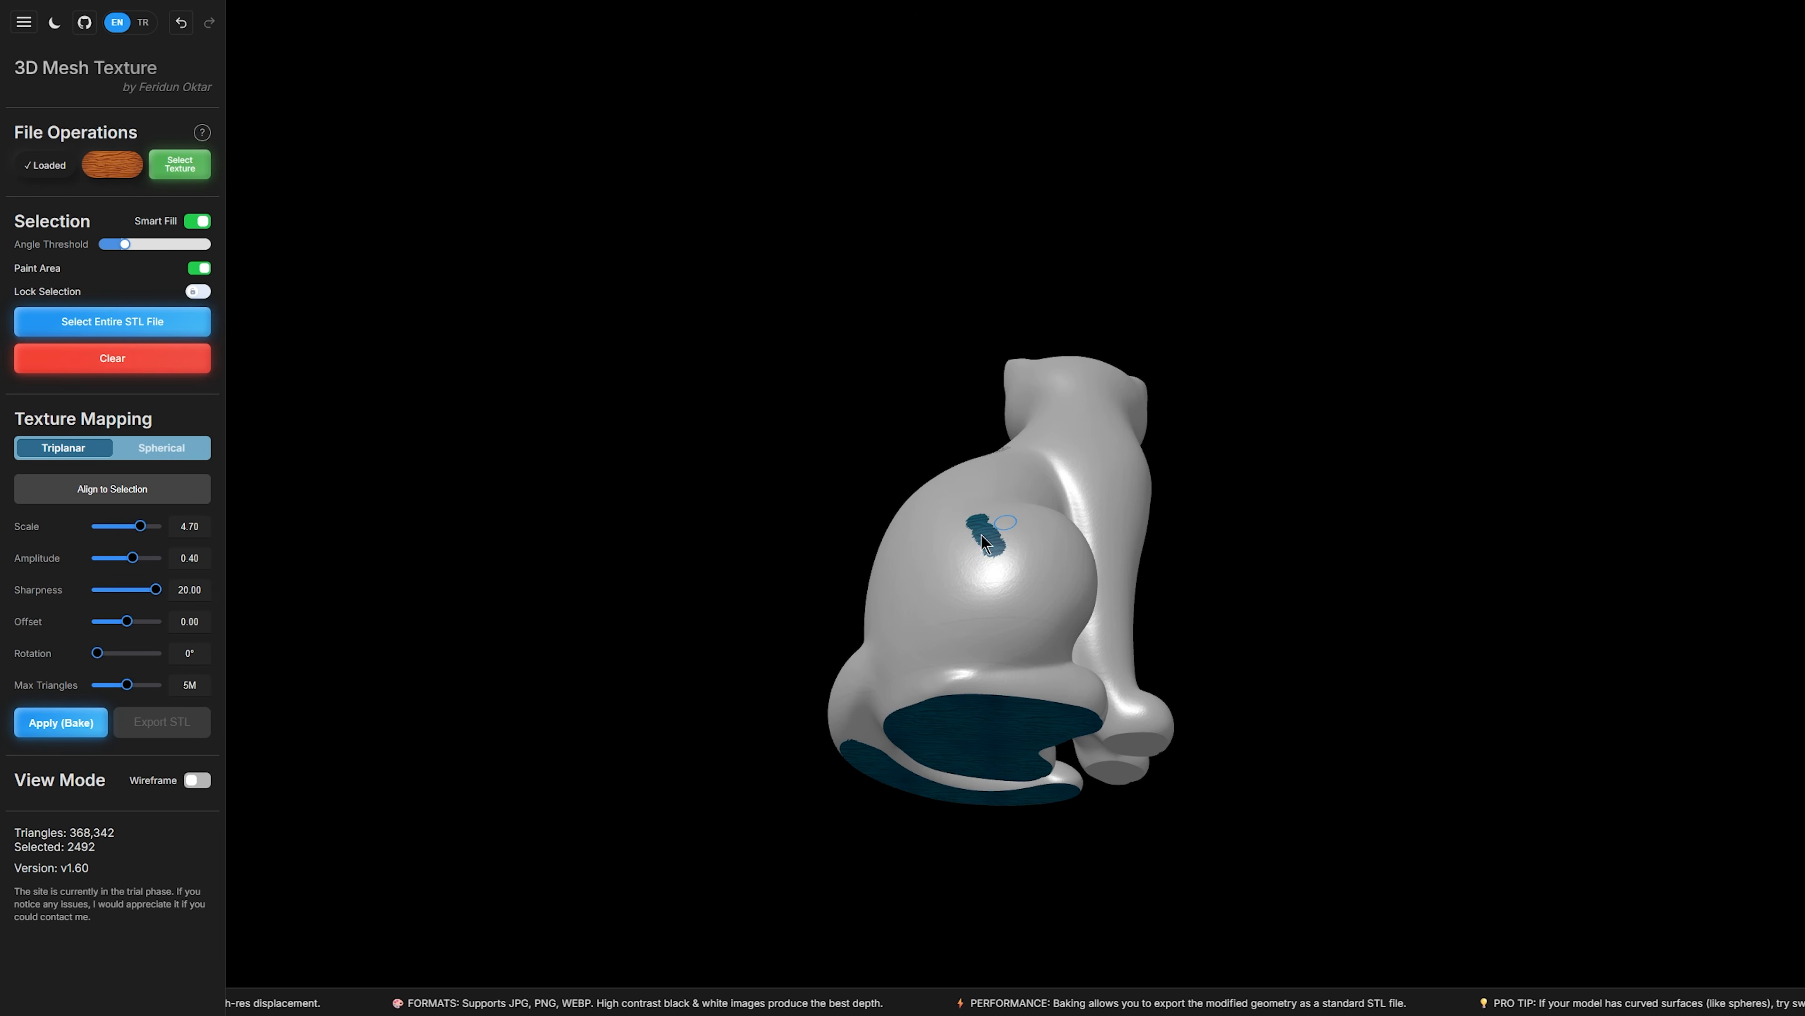
pyautogui.keyDown('shift'); pyautogui.moveTo(1004, 525); pyautogui.dragTo(975, 539); pyautogui.keyUp('shift')
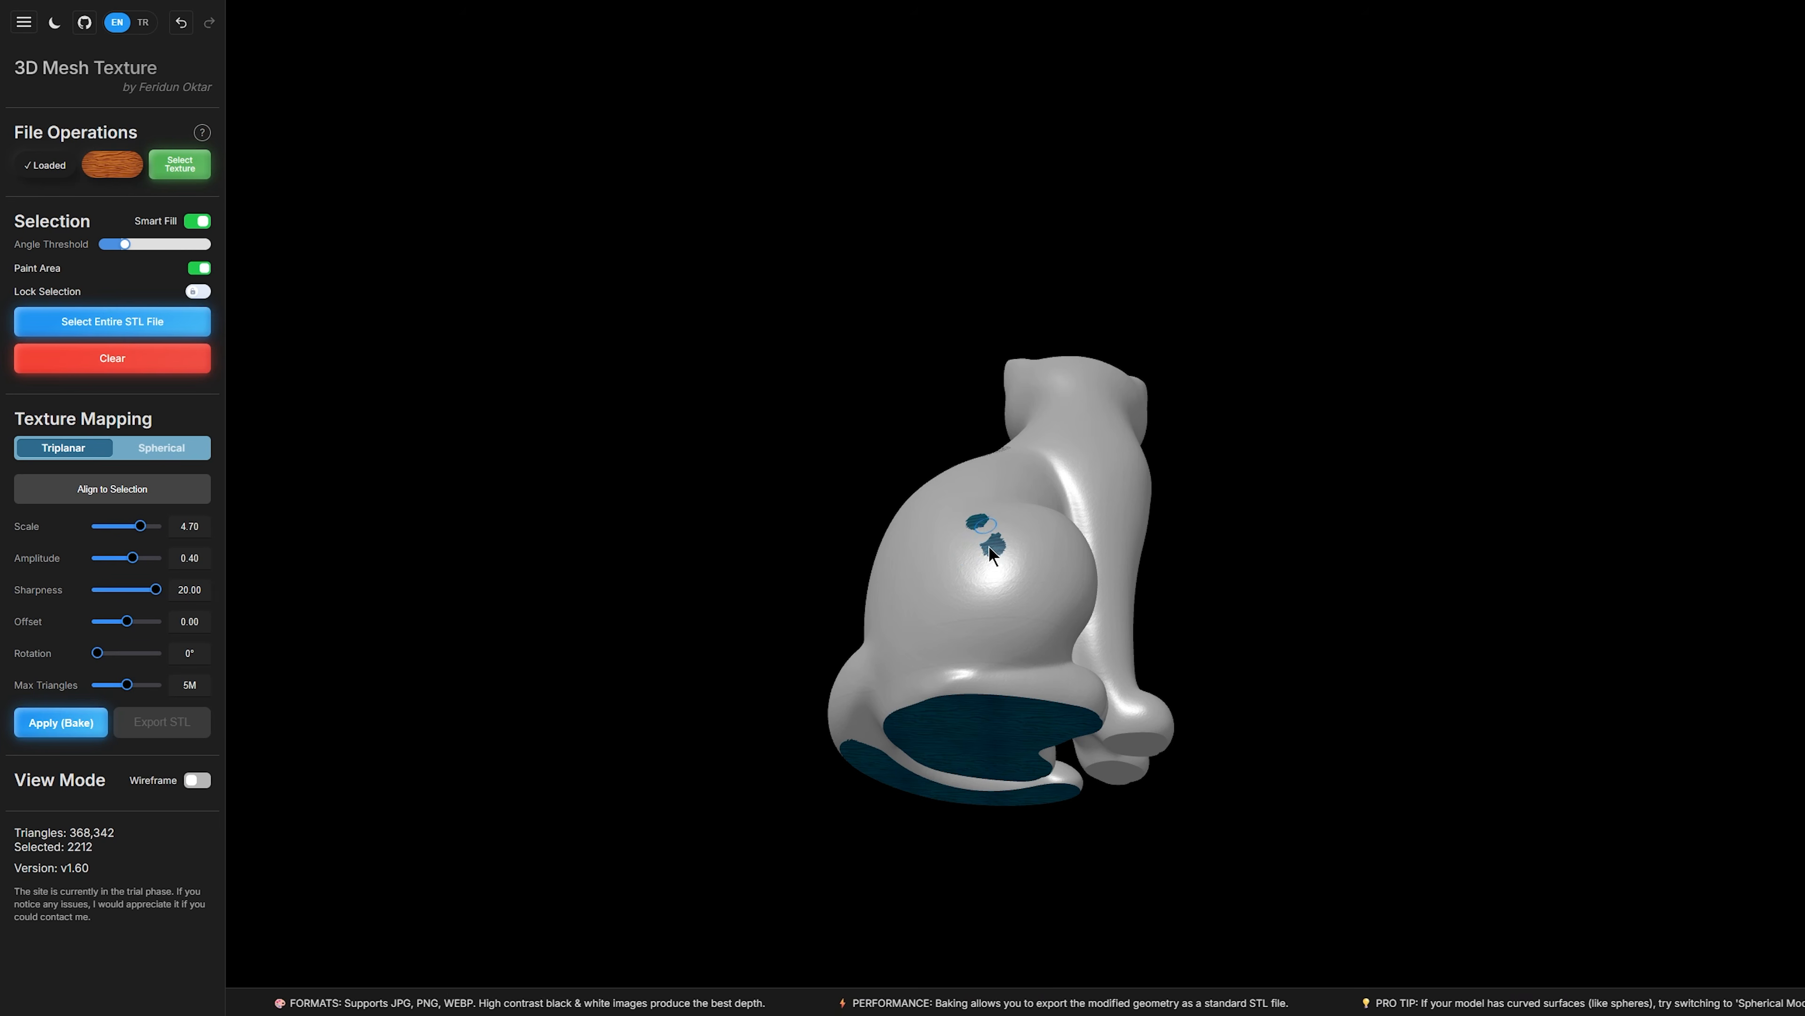
# Step: Select the entire cat model, inspect the texture preview, and clear the whole selection
pyautogui.click(147, 327)
pyautogui.moveTo(1276, 352); pyautogui.dragTo(1178, 267)
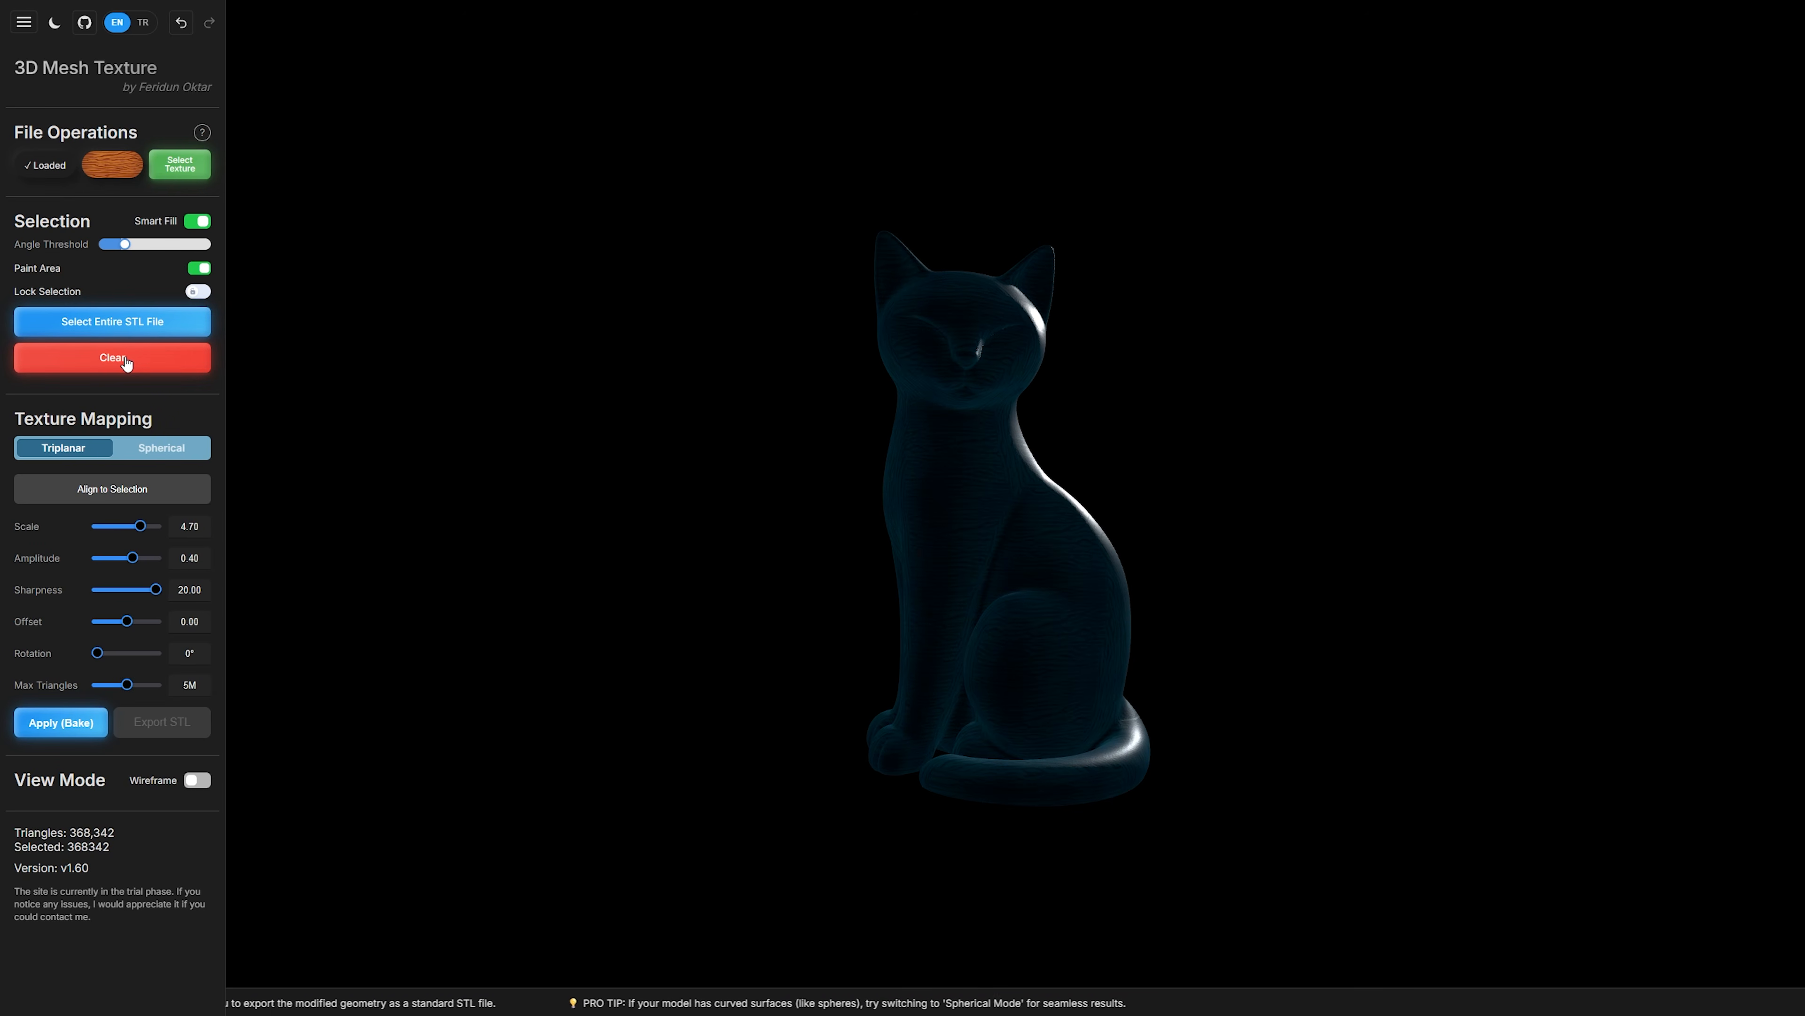
pyautogui.click(110, 358)
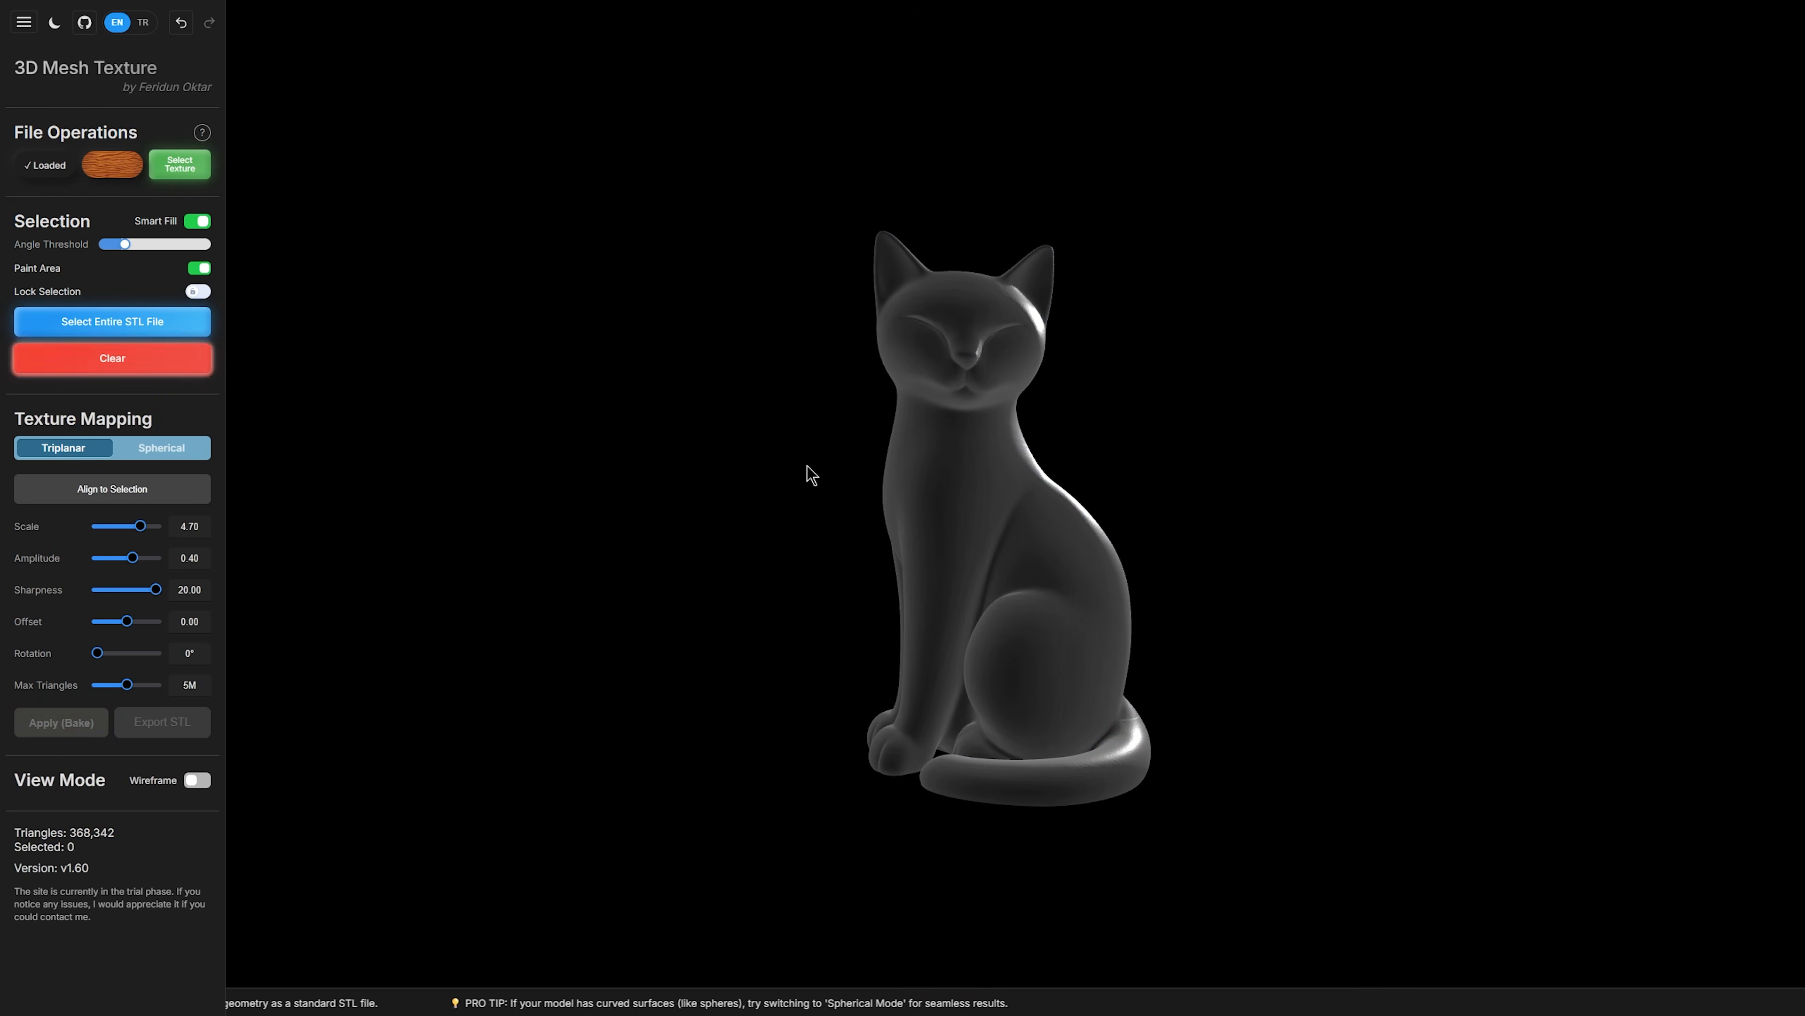
pyautogui.moveTo(806, 472); pyautogui.dragTo(1343, 704)
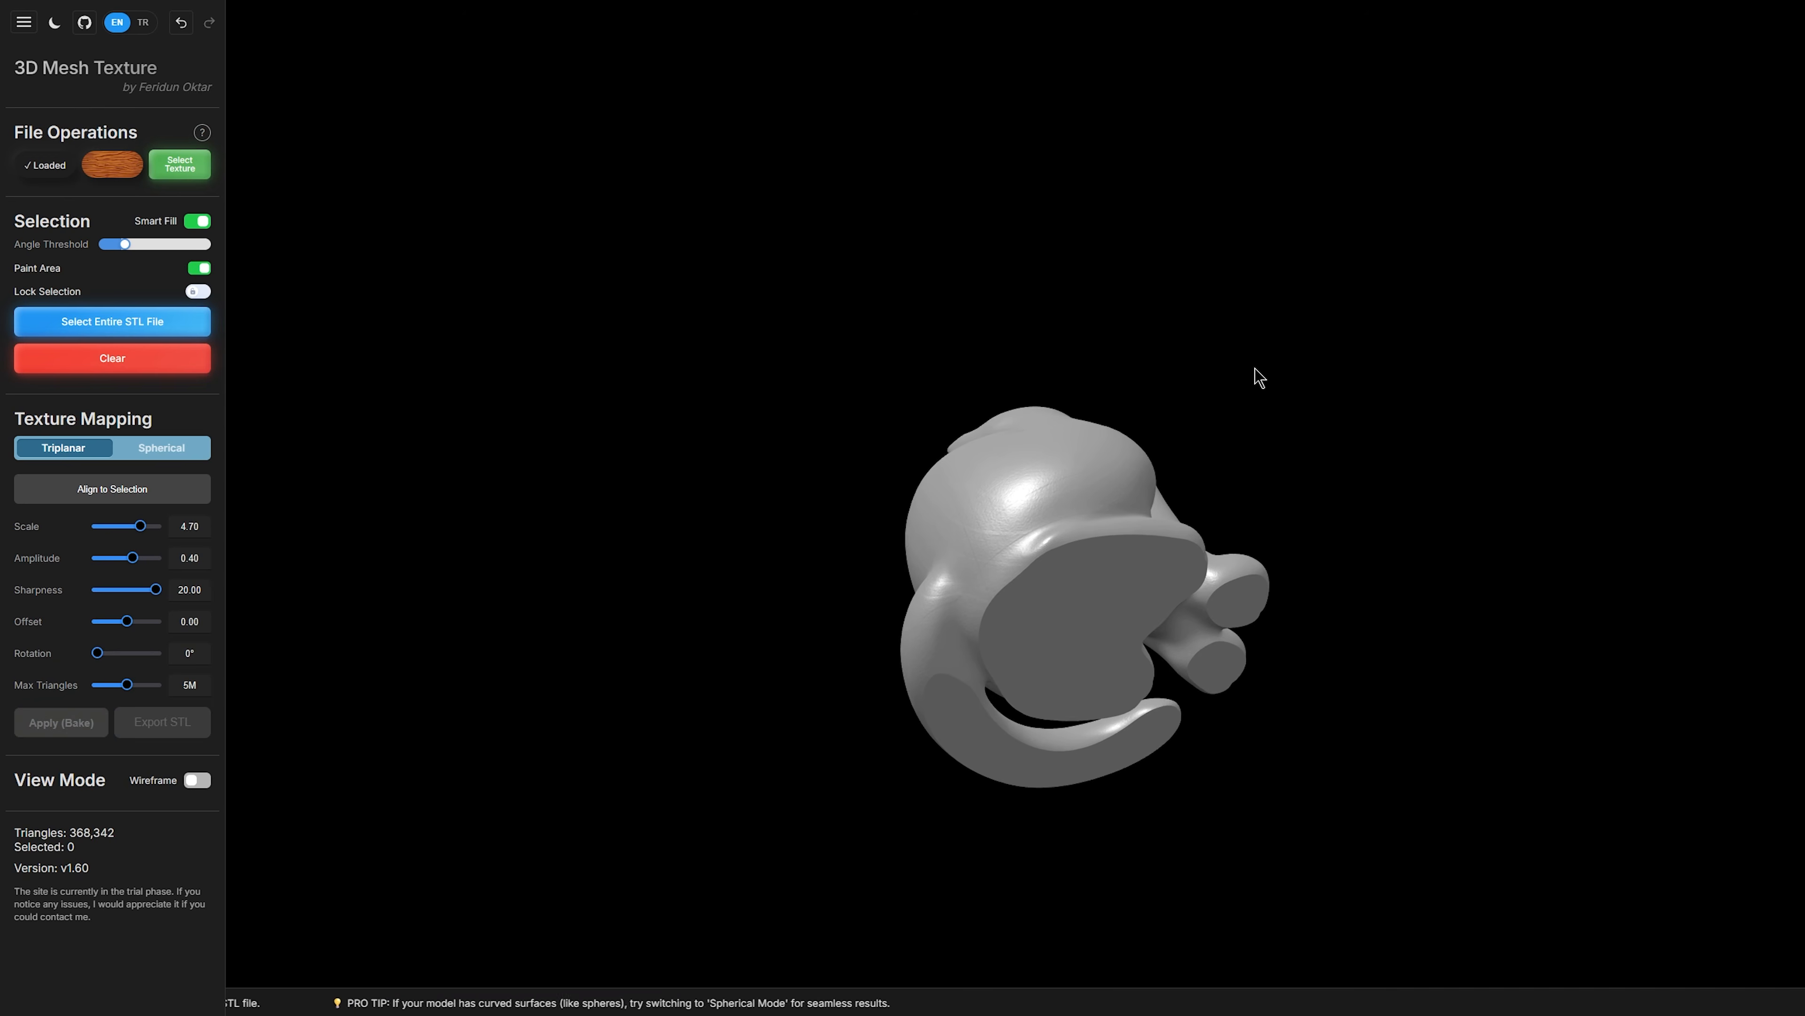
pyautogui.moveTo(1254, 369); pyautogui.dragTo(1227, 478)
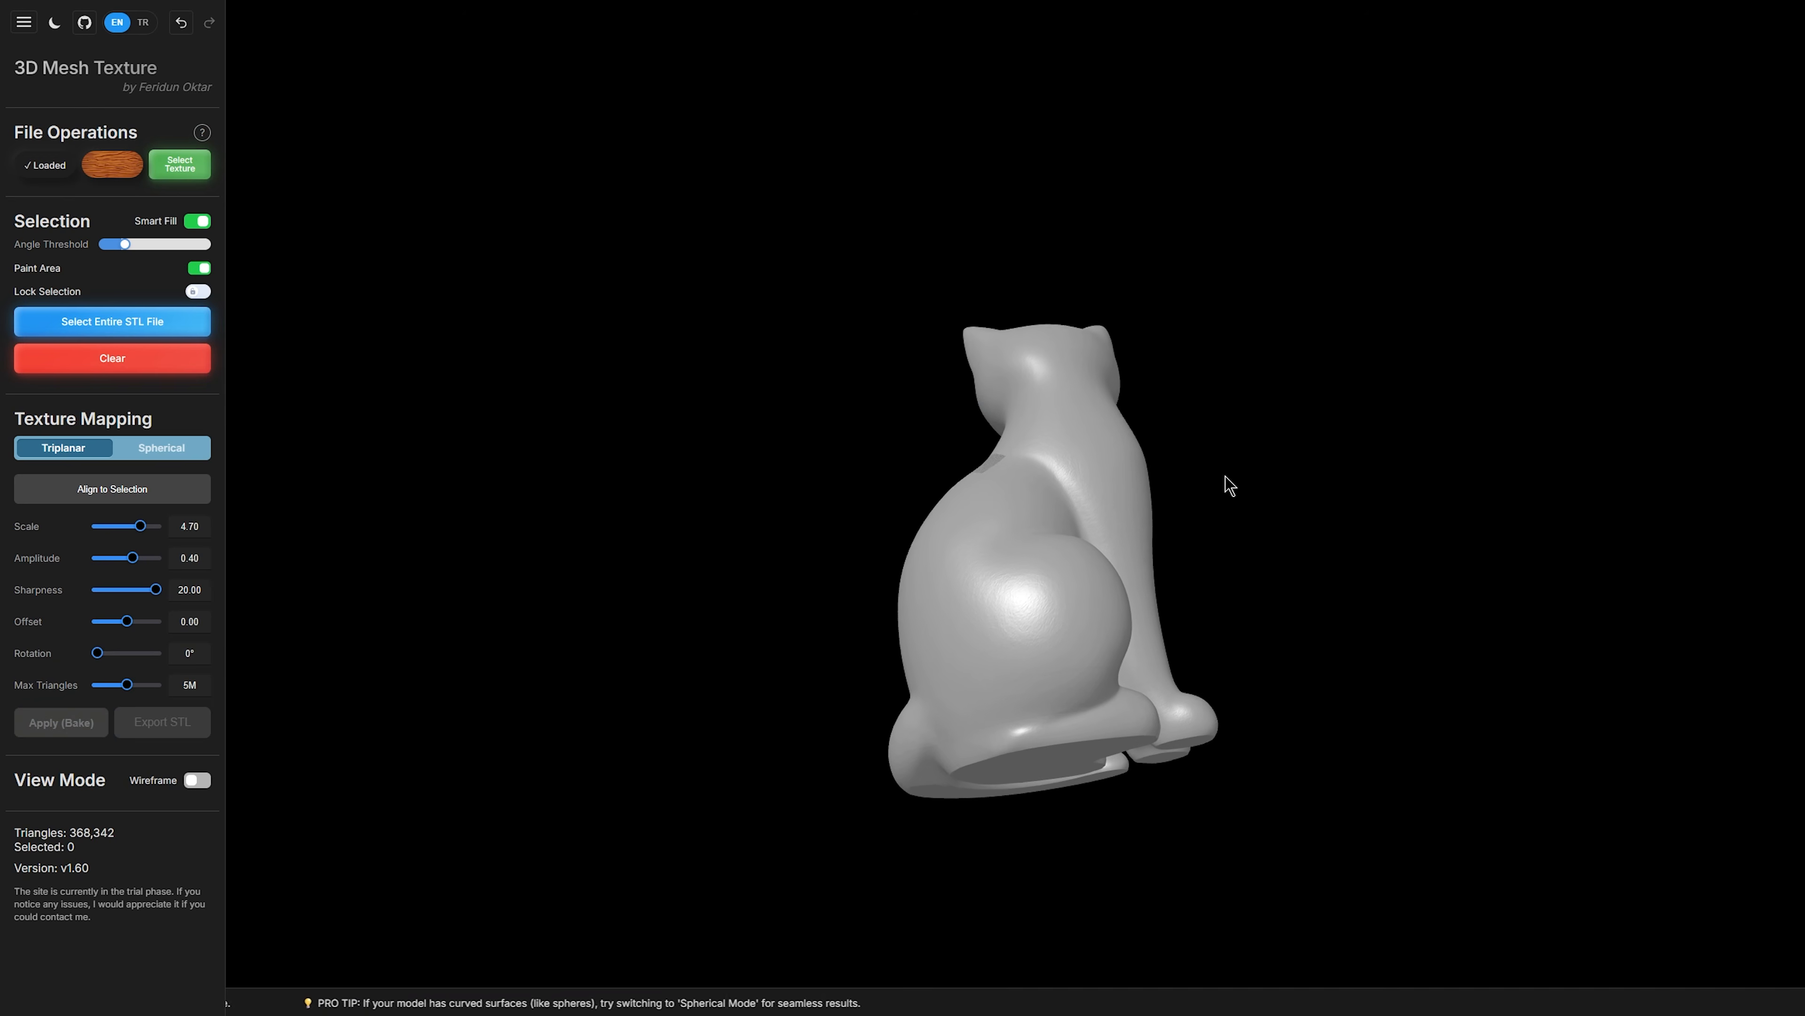
# Step: Select the entire STL model again and turn off Paint Area
pyautogui.click(137, 324)
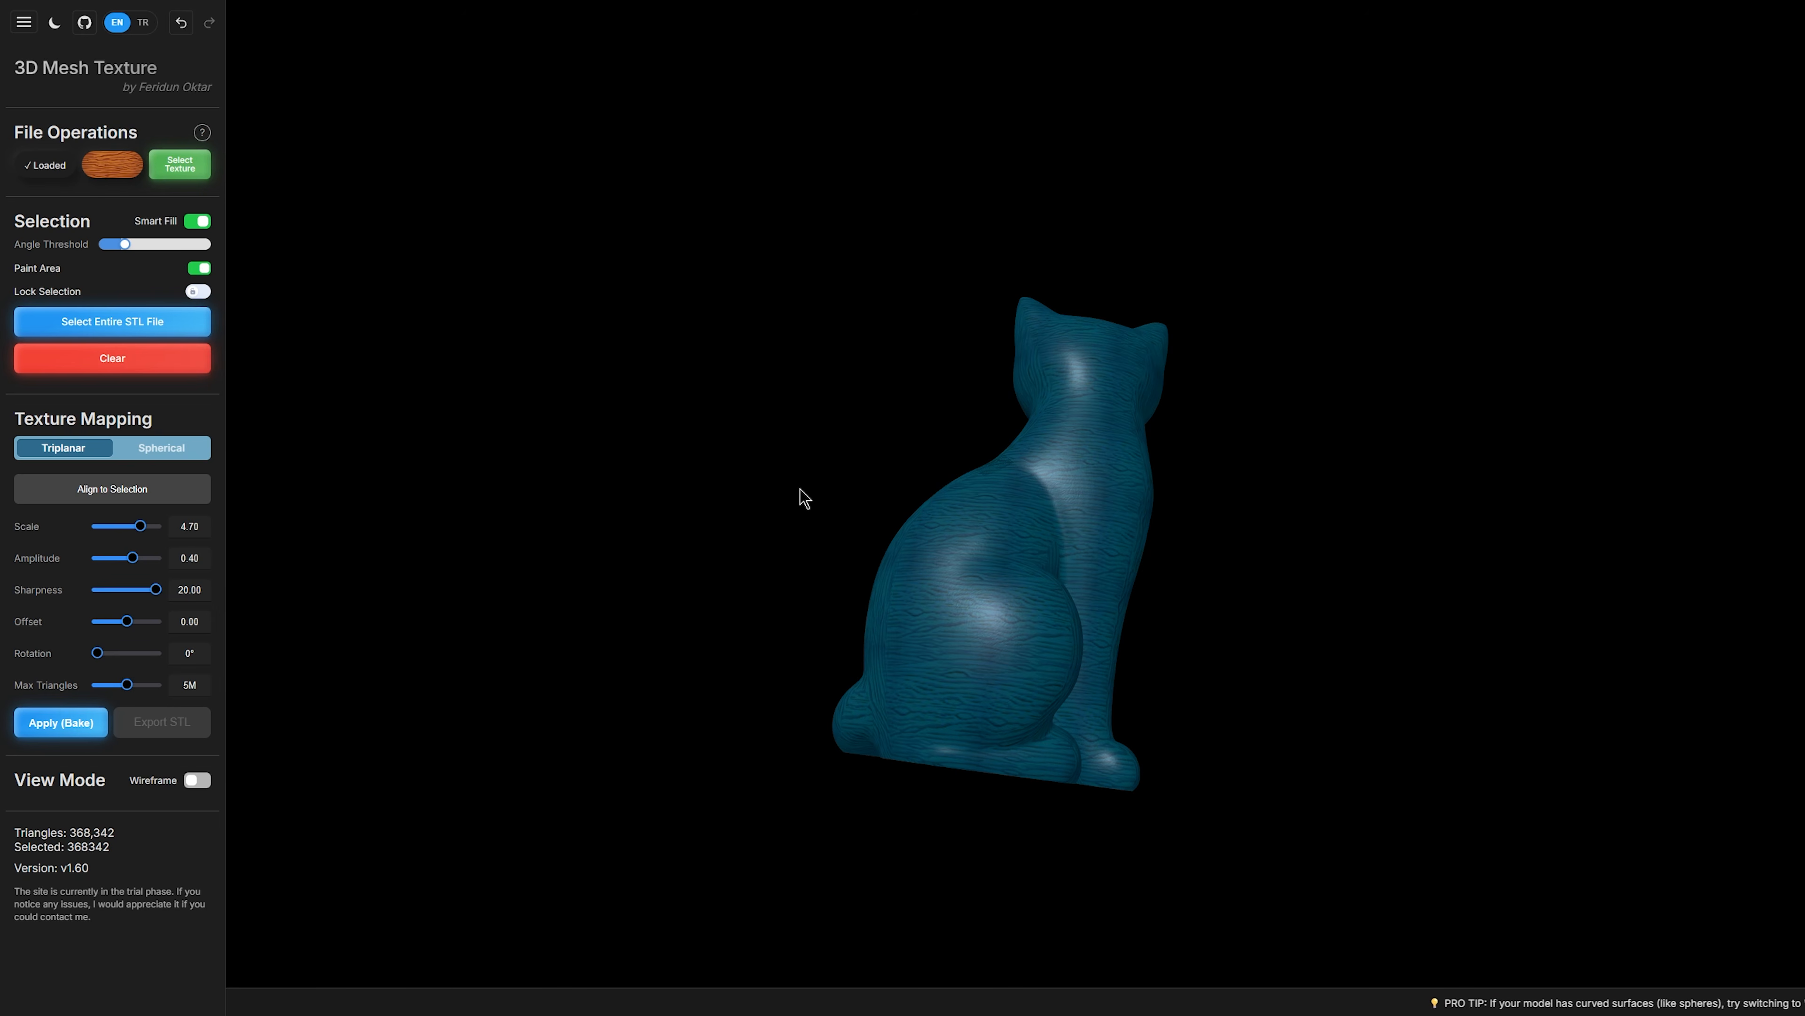
pyautogui.moveTo(804, 498); pyautogui.dragTo(823, 334)
pyautogui.moveTo(205, 273)
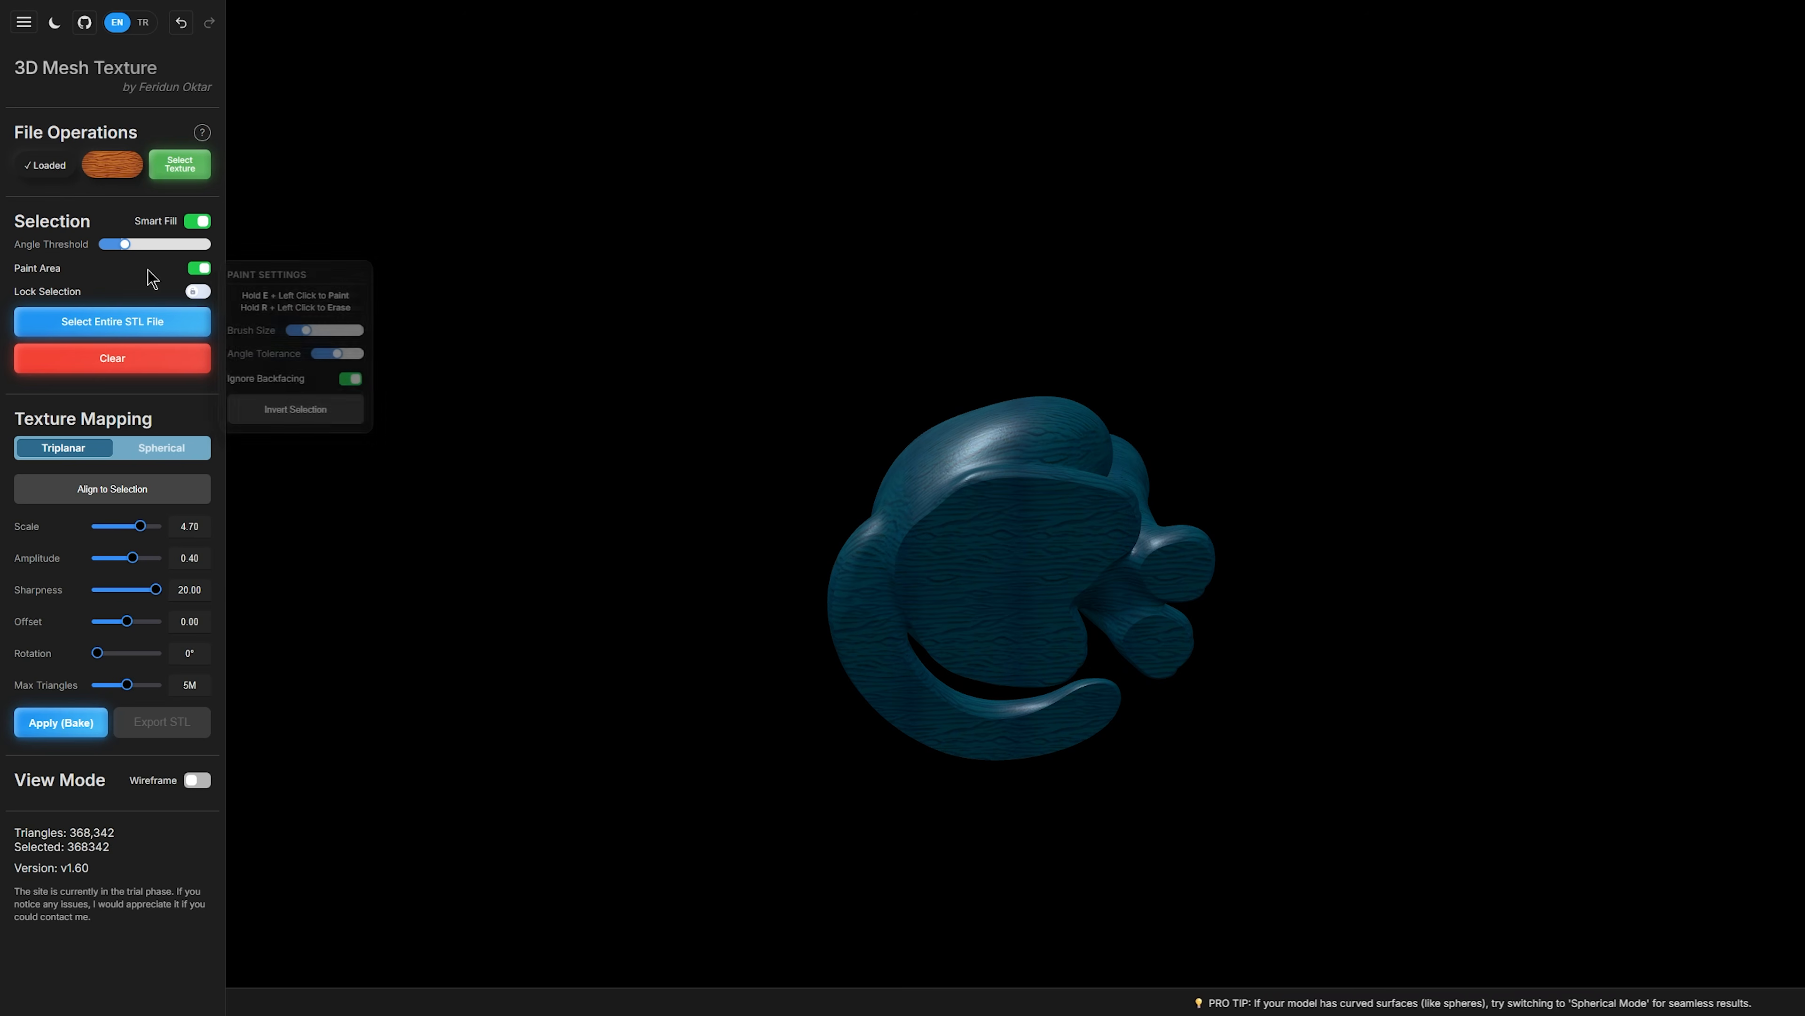
pyautogui.click(209, 271)
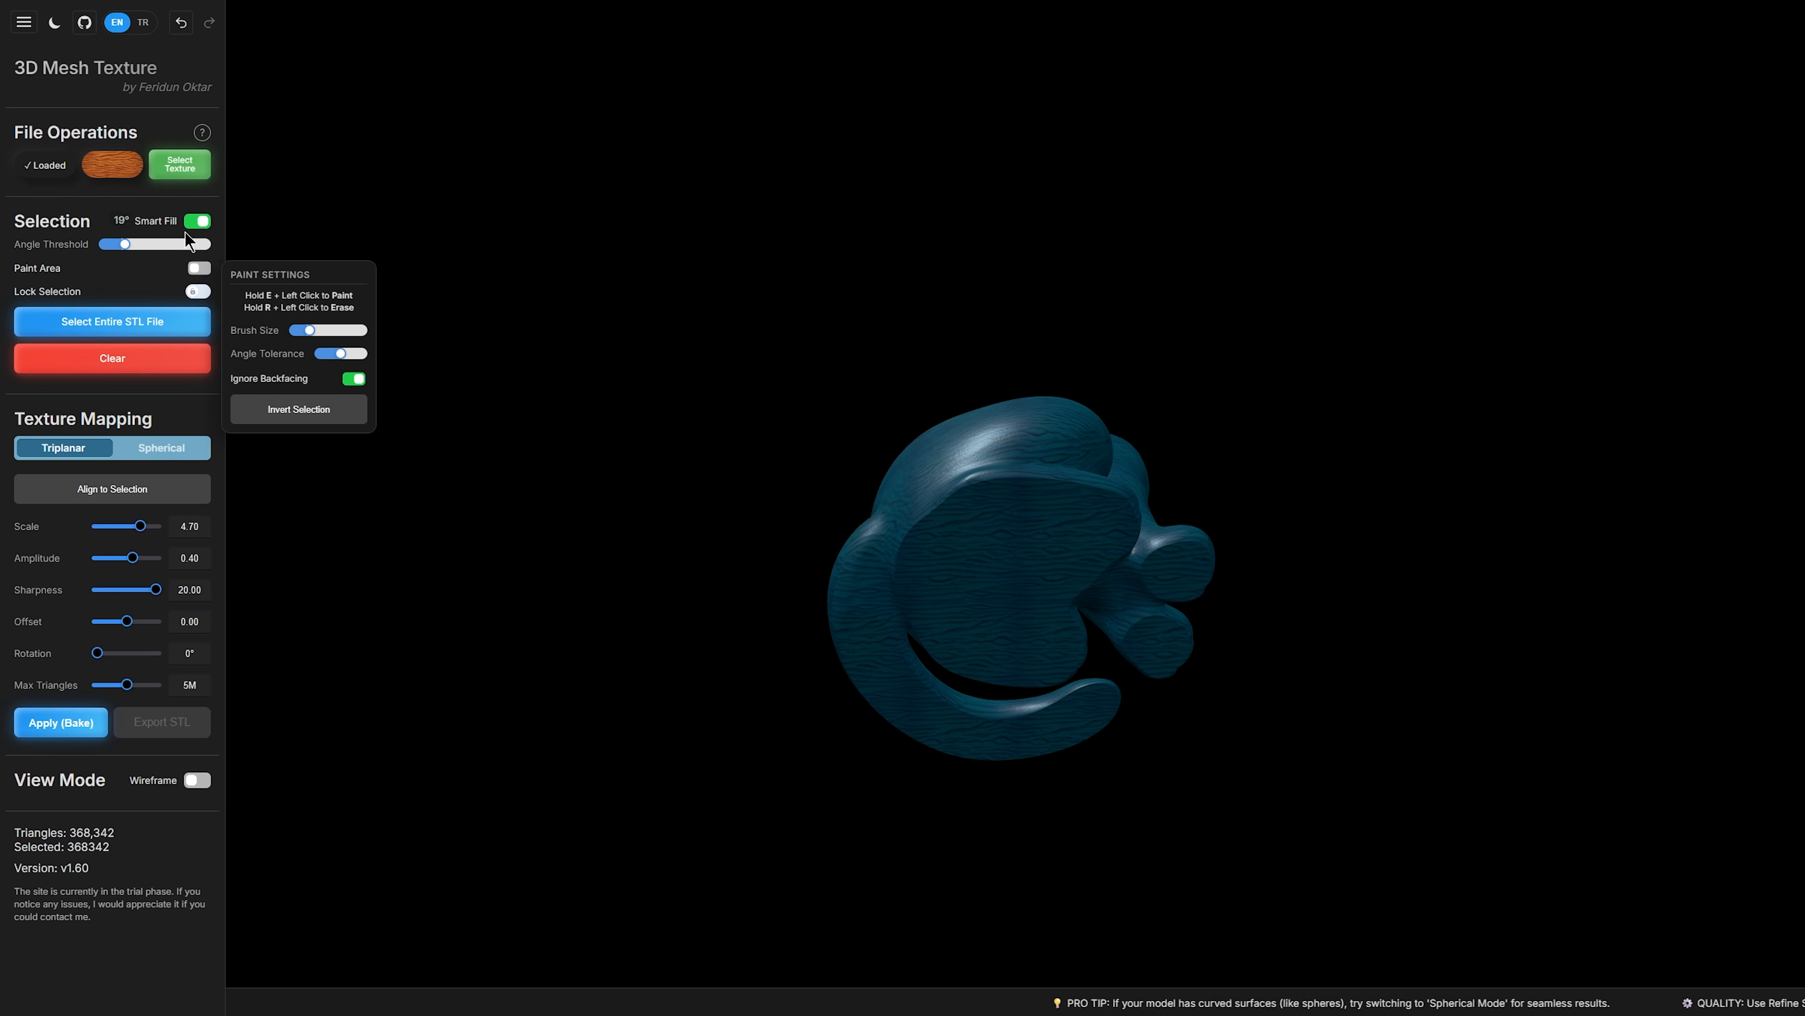
# Step: Deselect the flat underside faces of the body, the tail and both front paws
pyautogui.click(996, 592)
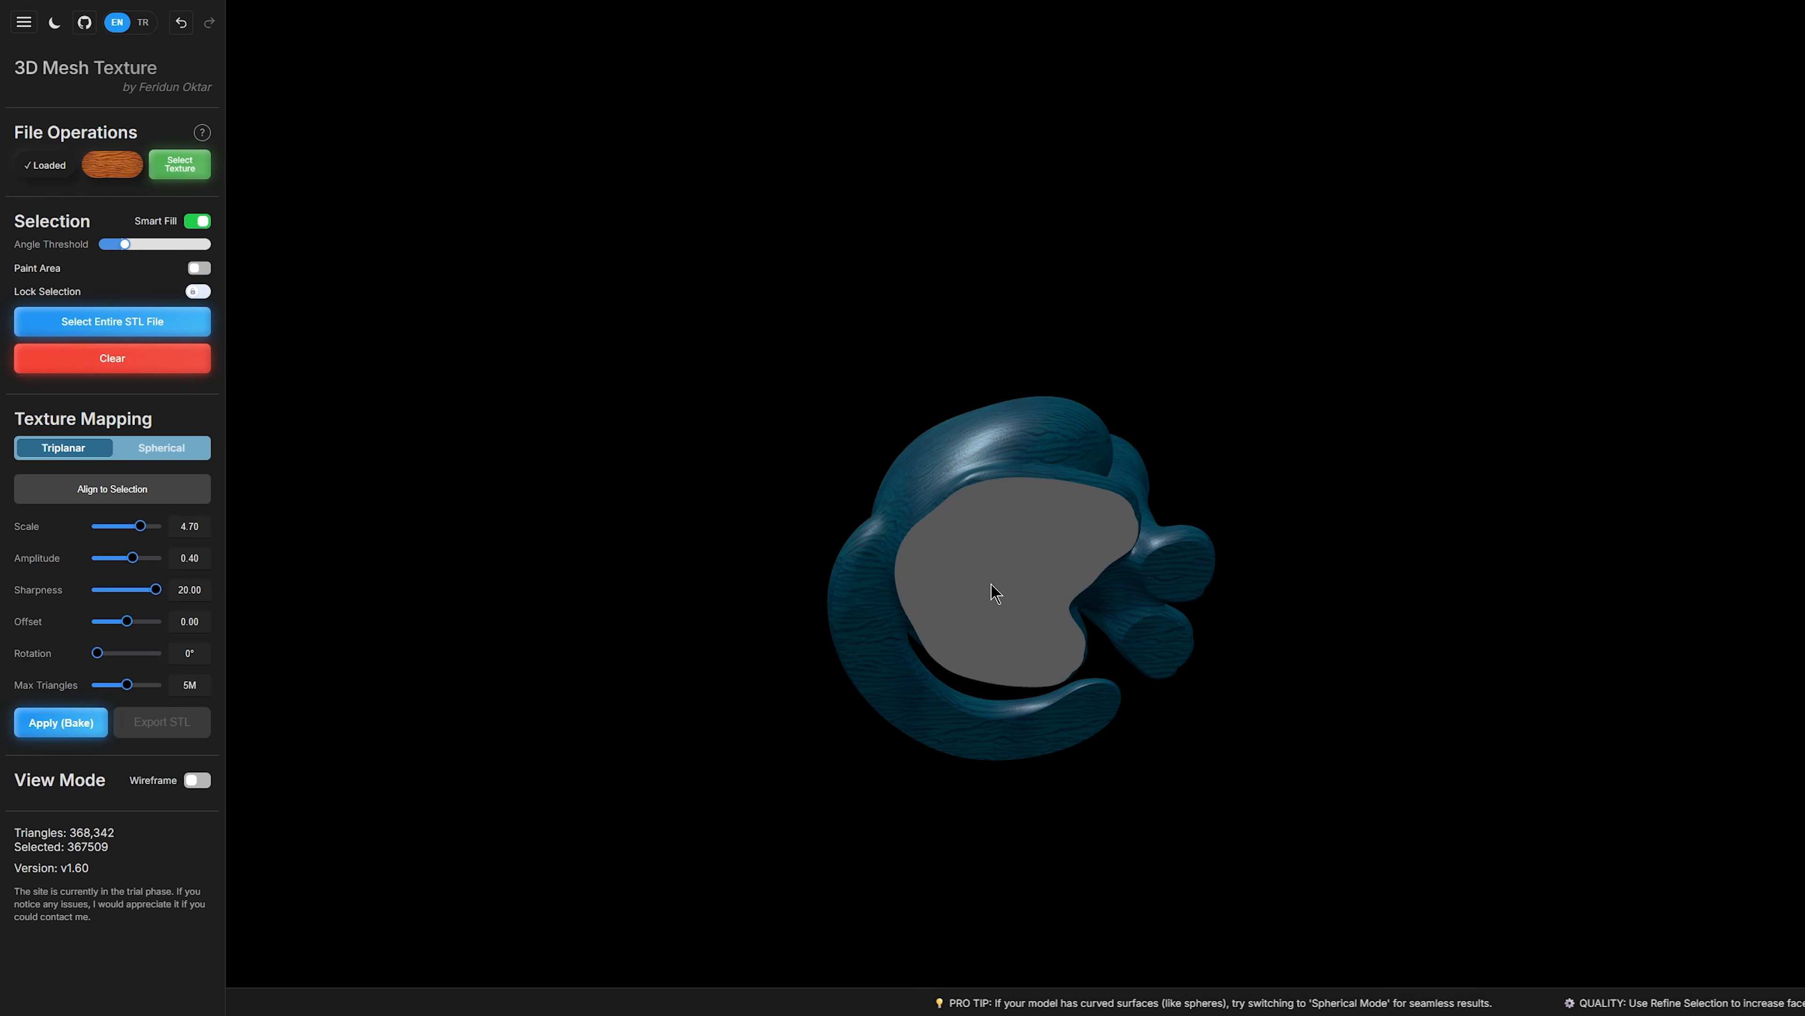
pyautogui.click(933, 711)
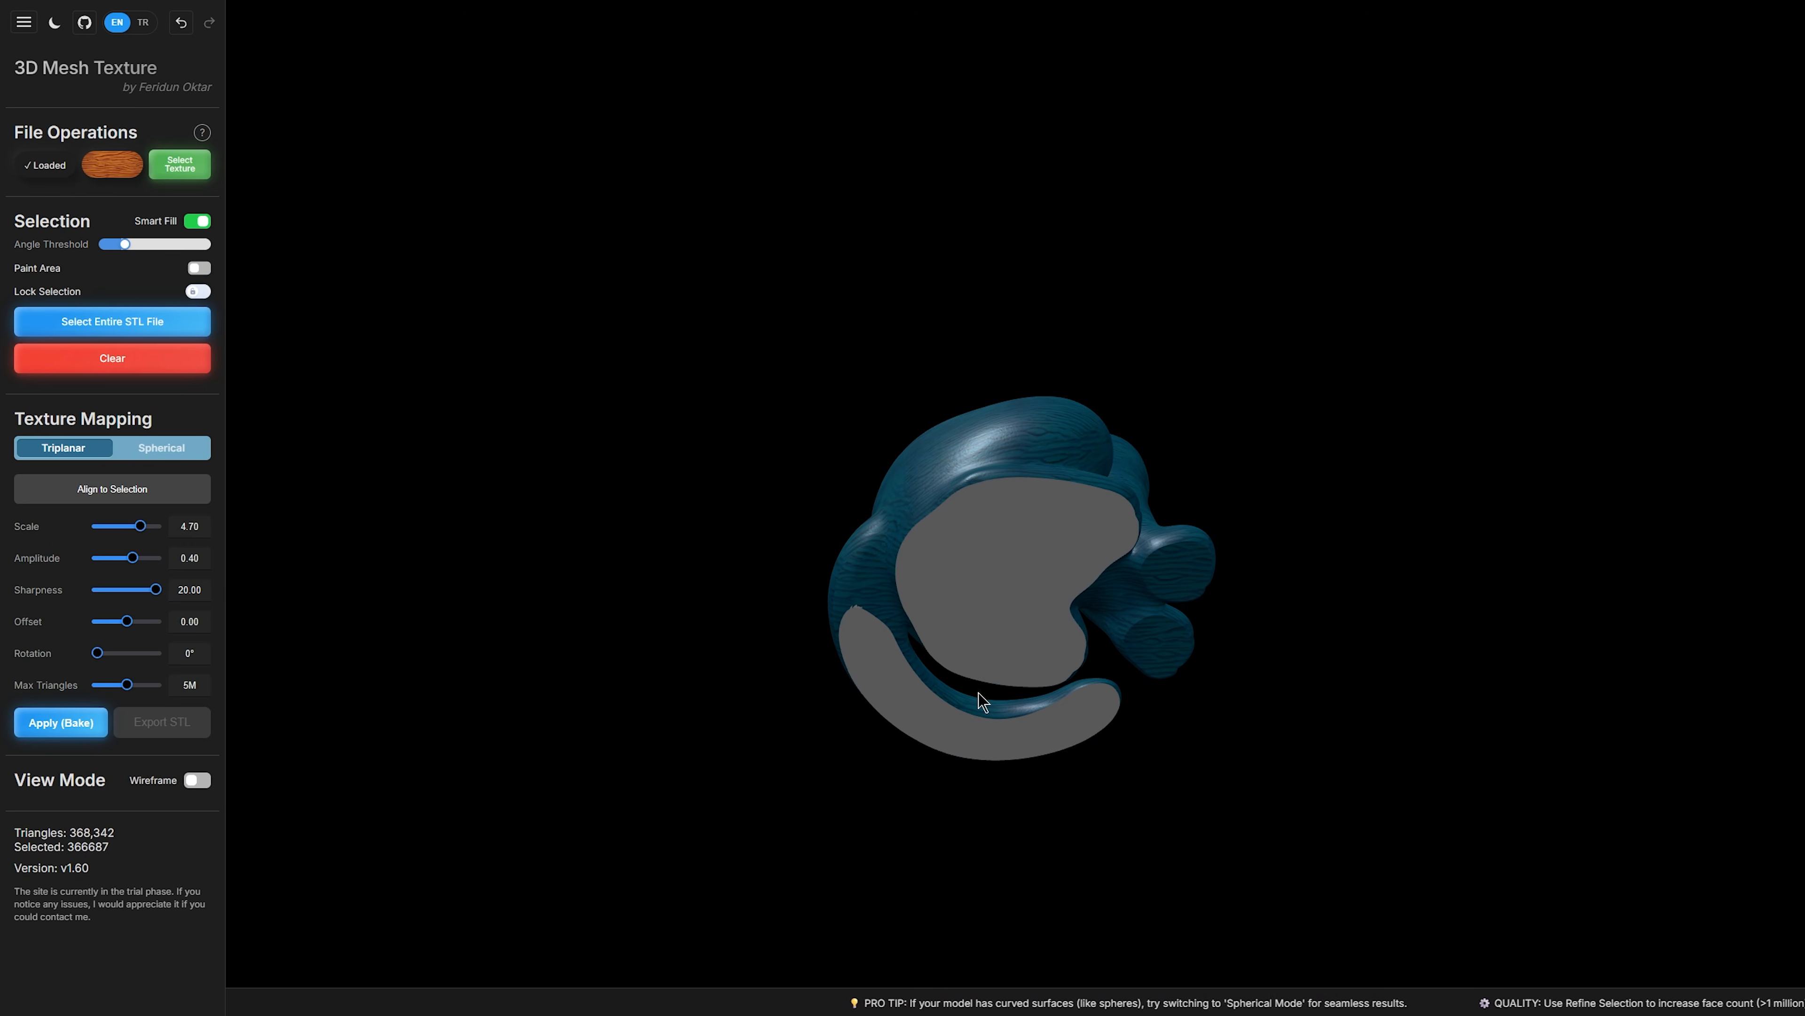
pyautogui.click(1168, 645)
pyautogui.click(1180, 577)
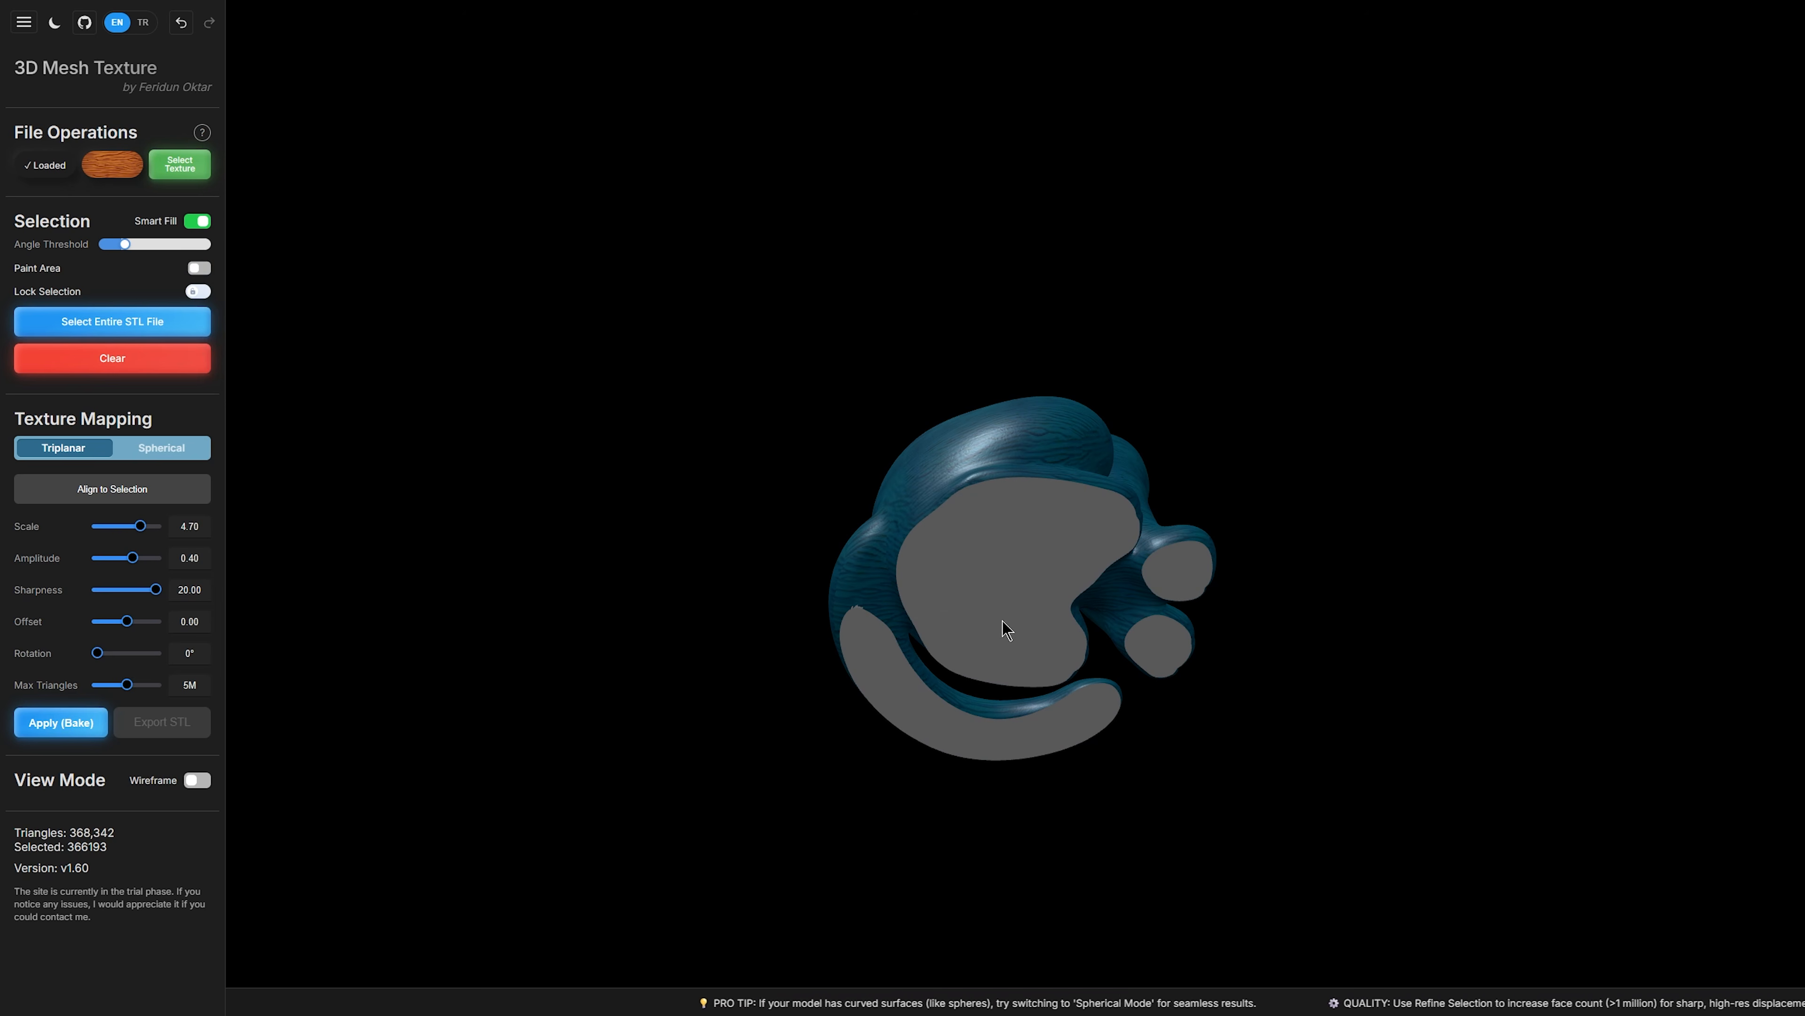
pyautogui.moveTo(1293, 459); pyautogui.dragTo(1302, 532)
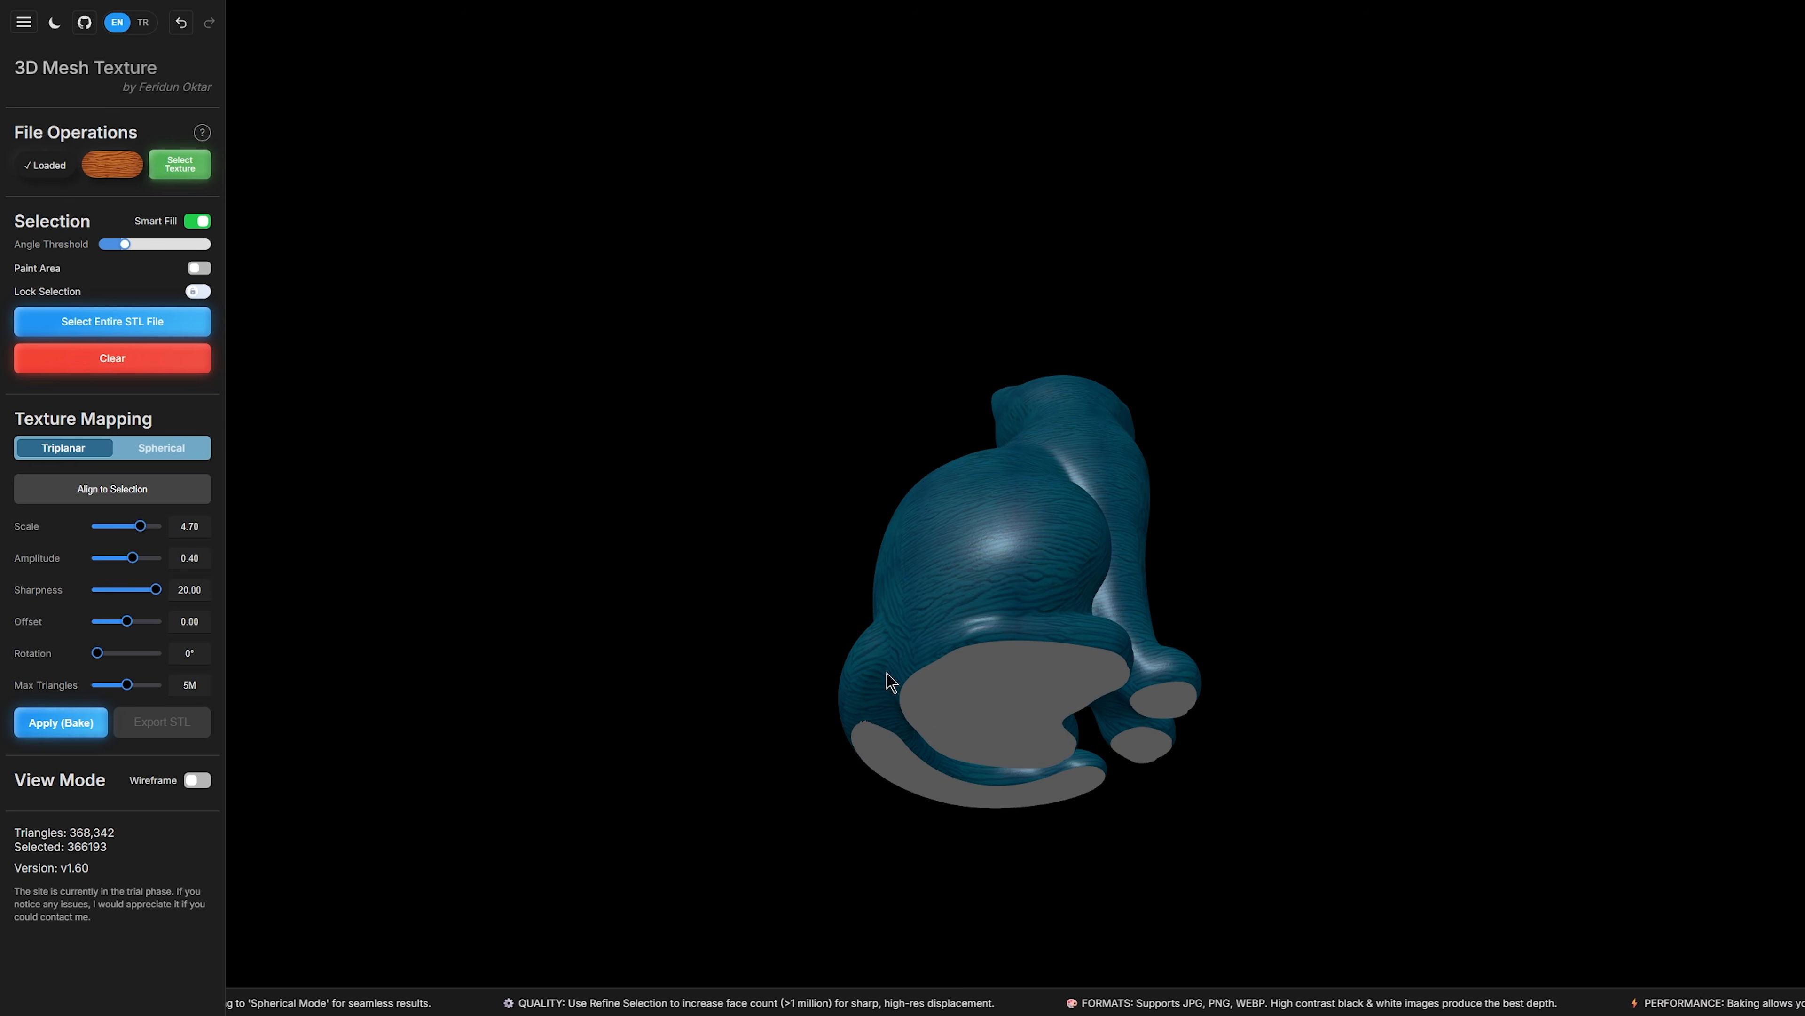
# Step: Reselect every surface of the cat, including the undersides, and inspect the triplanar wood texture around the model
pyautogui.click(97, 329)
pyautogui.moveTo(607, 376); pyautogui.dragTo(579, 452)
pyautogui.moveTo(818, 427); pyautogui.dragTo(903, 140)
pyautogui.moveTo(1201, 400); pyautogui.dragTo(1180, 362)
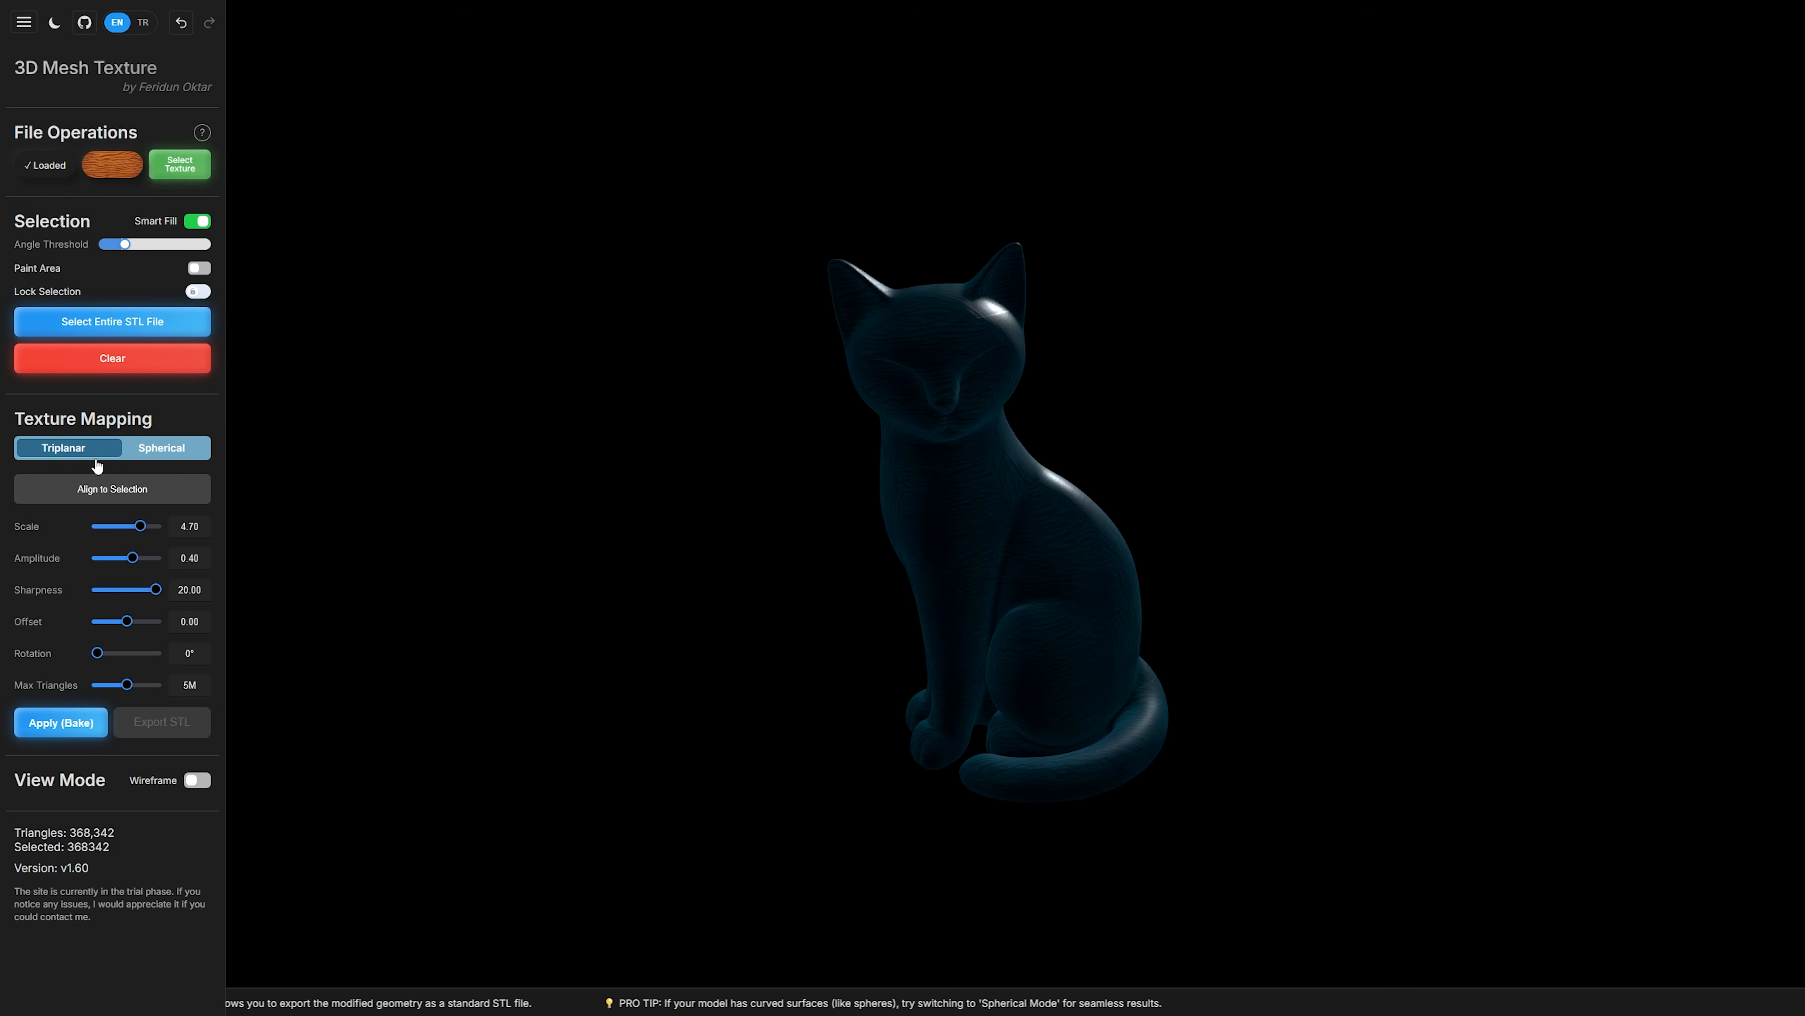
pyautogui.moveTo(714, 524); pyautogui.dragTo(719, 470)
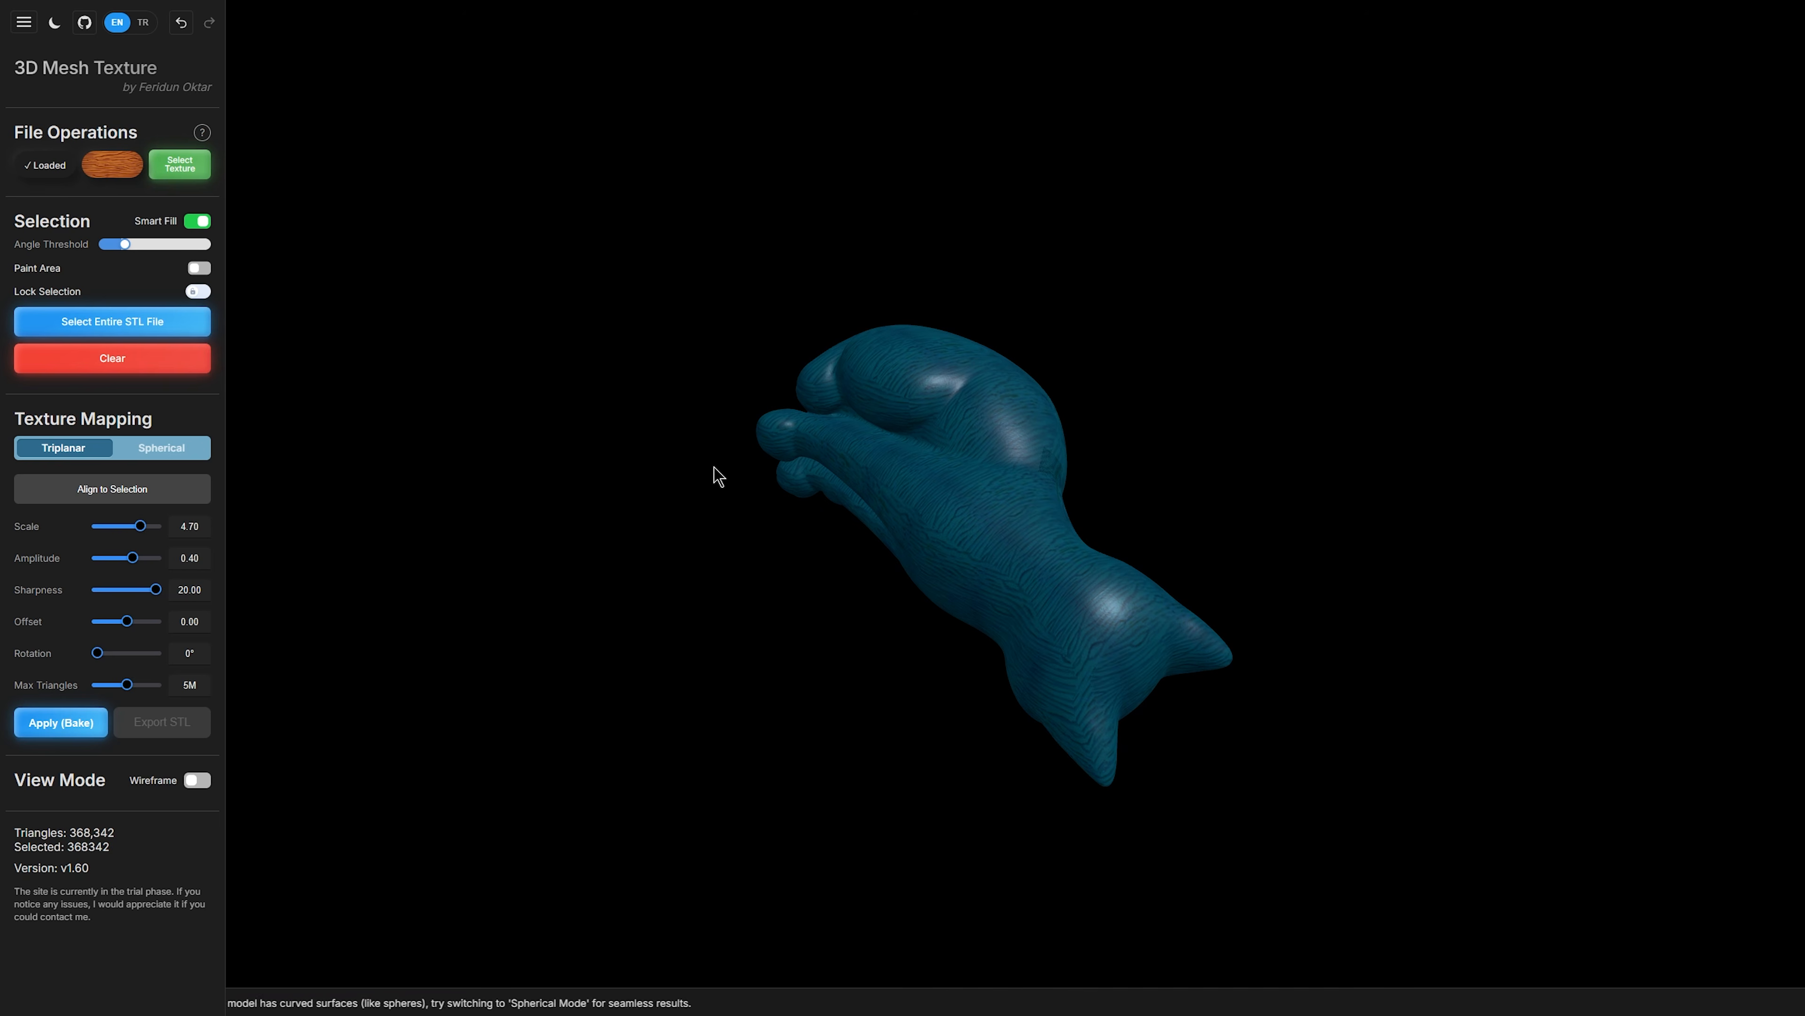
# Step: Try Spherical texture mapping with Pole Smooth at 0.00, and return to Triplanar mapping
pyautogui.click(163, 448)
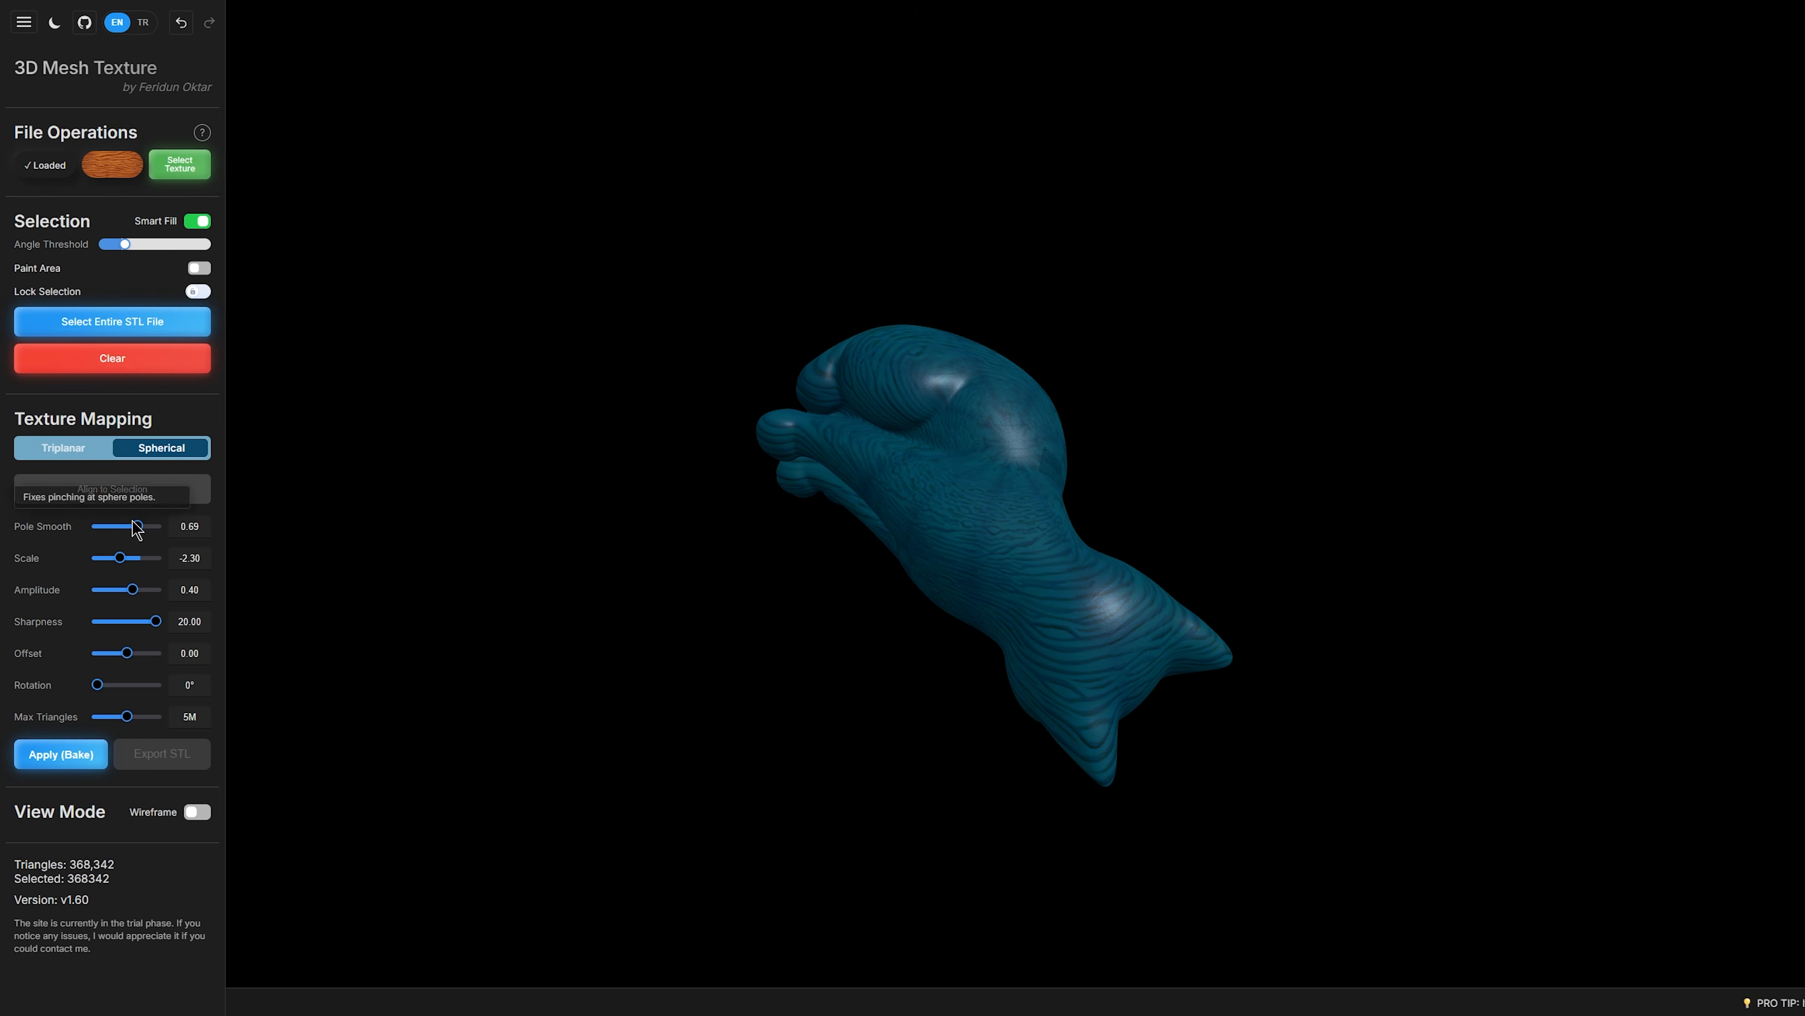
pyautogui.moveTo(137, 526); pyautogui.dragTo(51, 526)
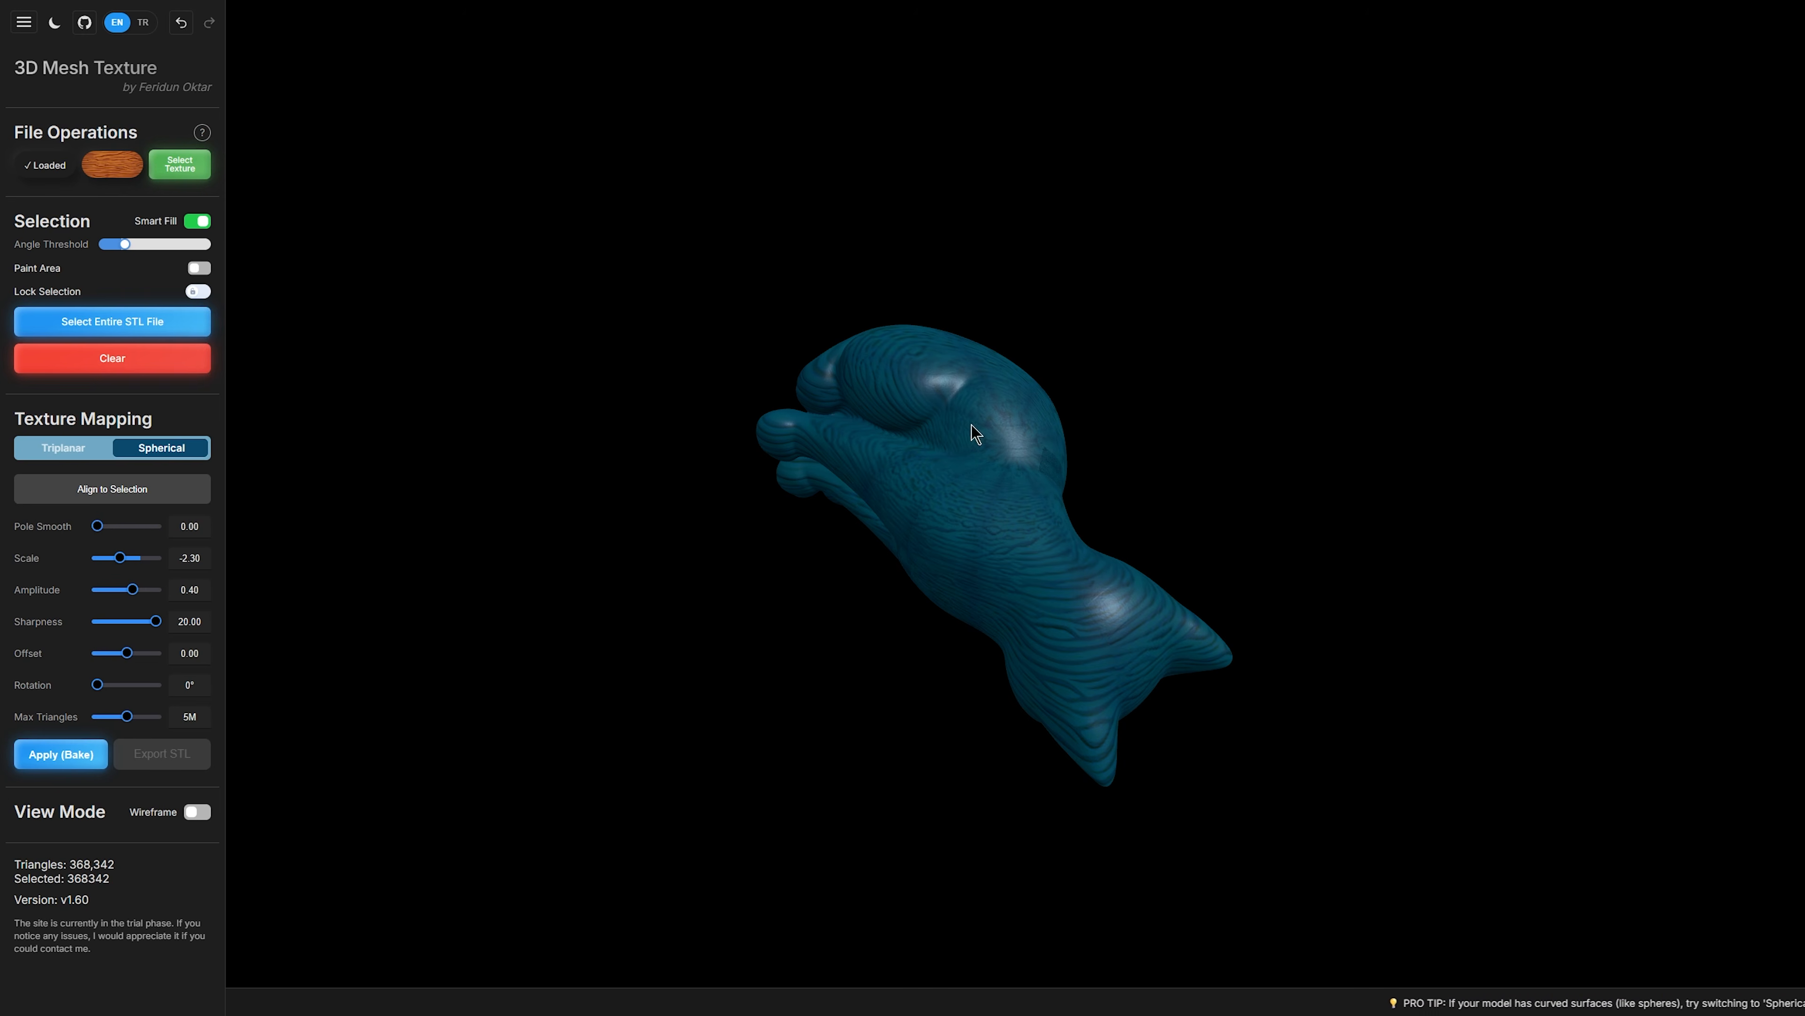
pyautogui.click(66, 449)
pyautogui.moveTo(653, 653); pyautogui.dragTo(848, 555)
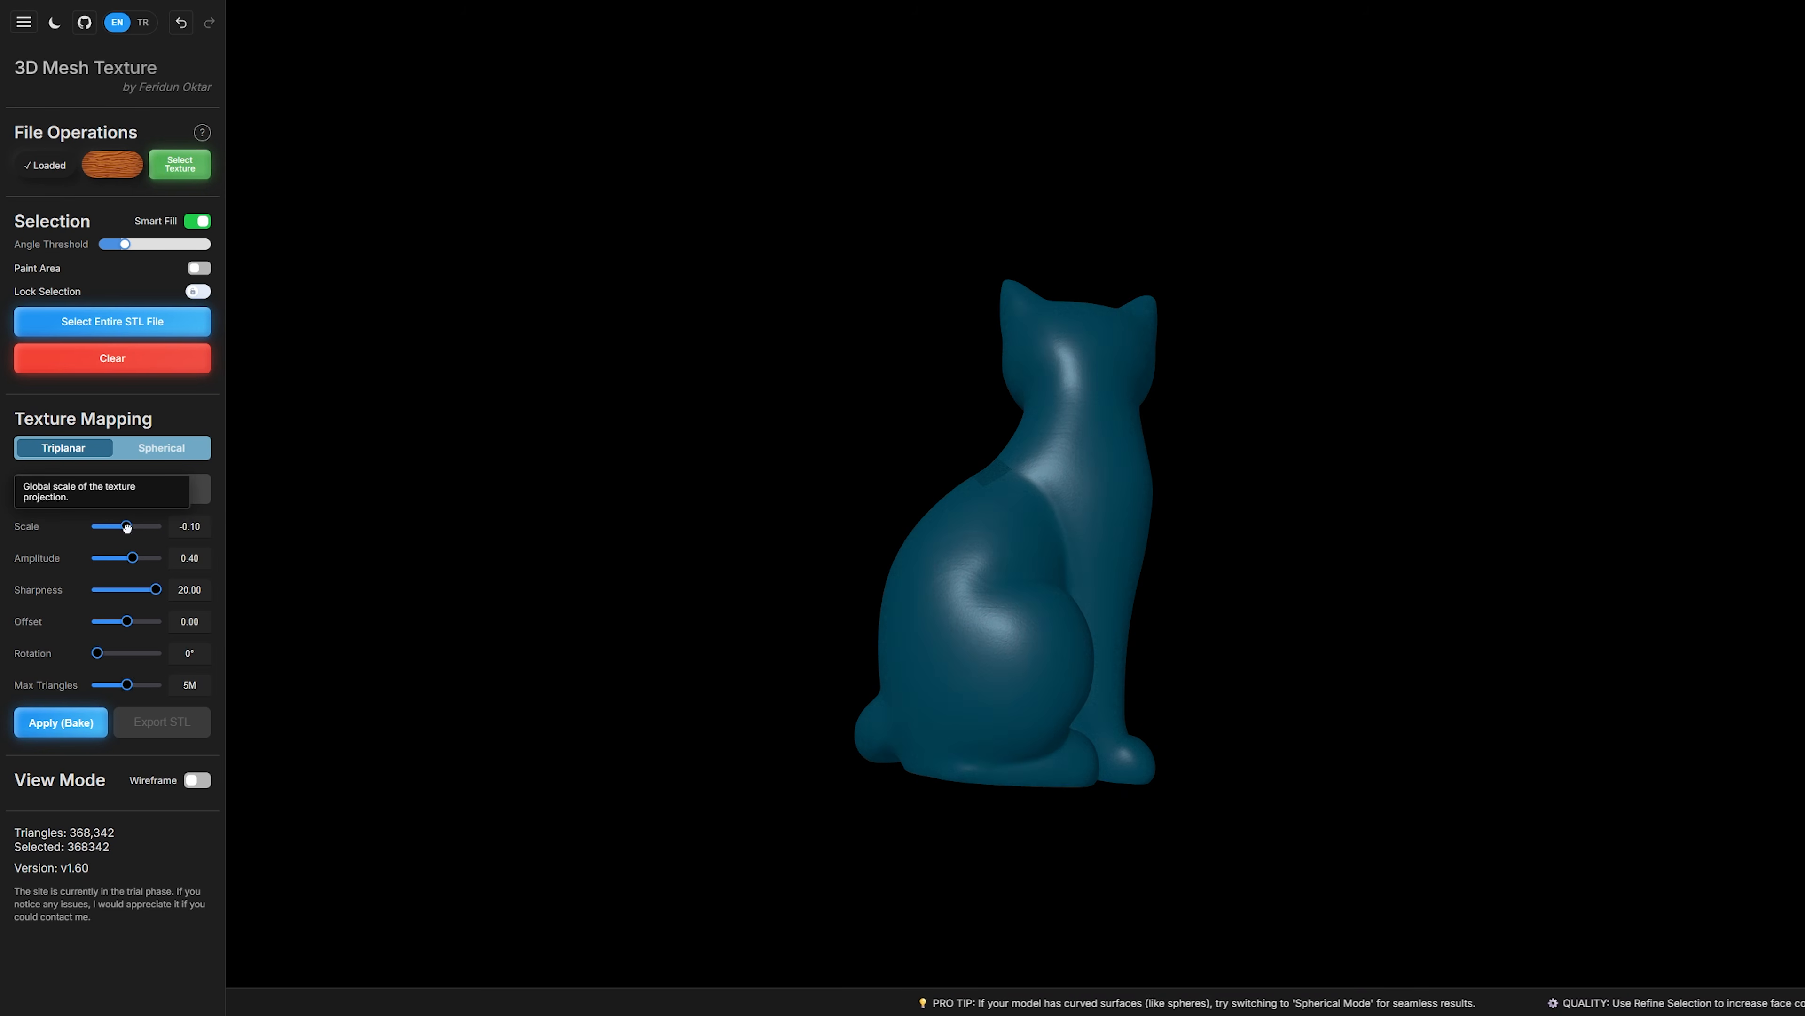
# Step: Set the wood texture's scale to 5.40, amplitude to 0.80, offset to 1.81 and rotation to 87°
pyautogui.moveTo(139, 526); pyautogui.dragTo(142, 526)
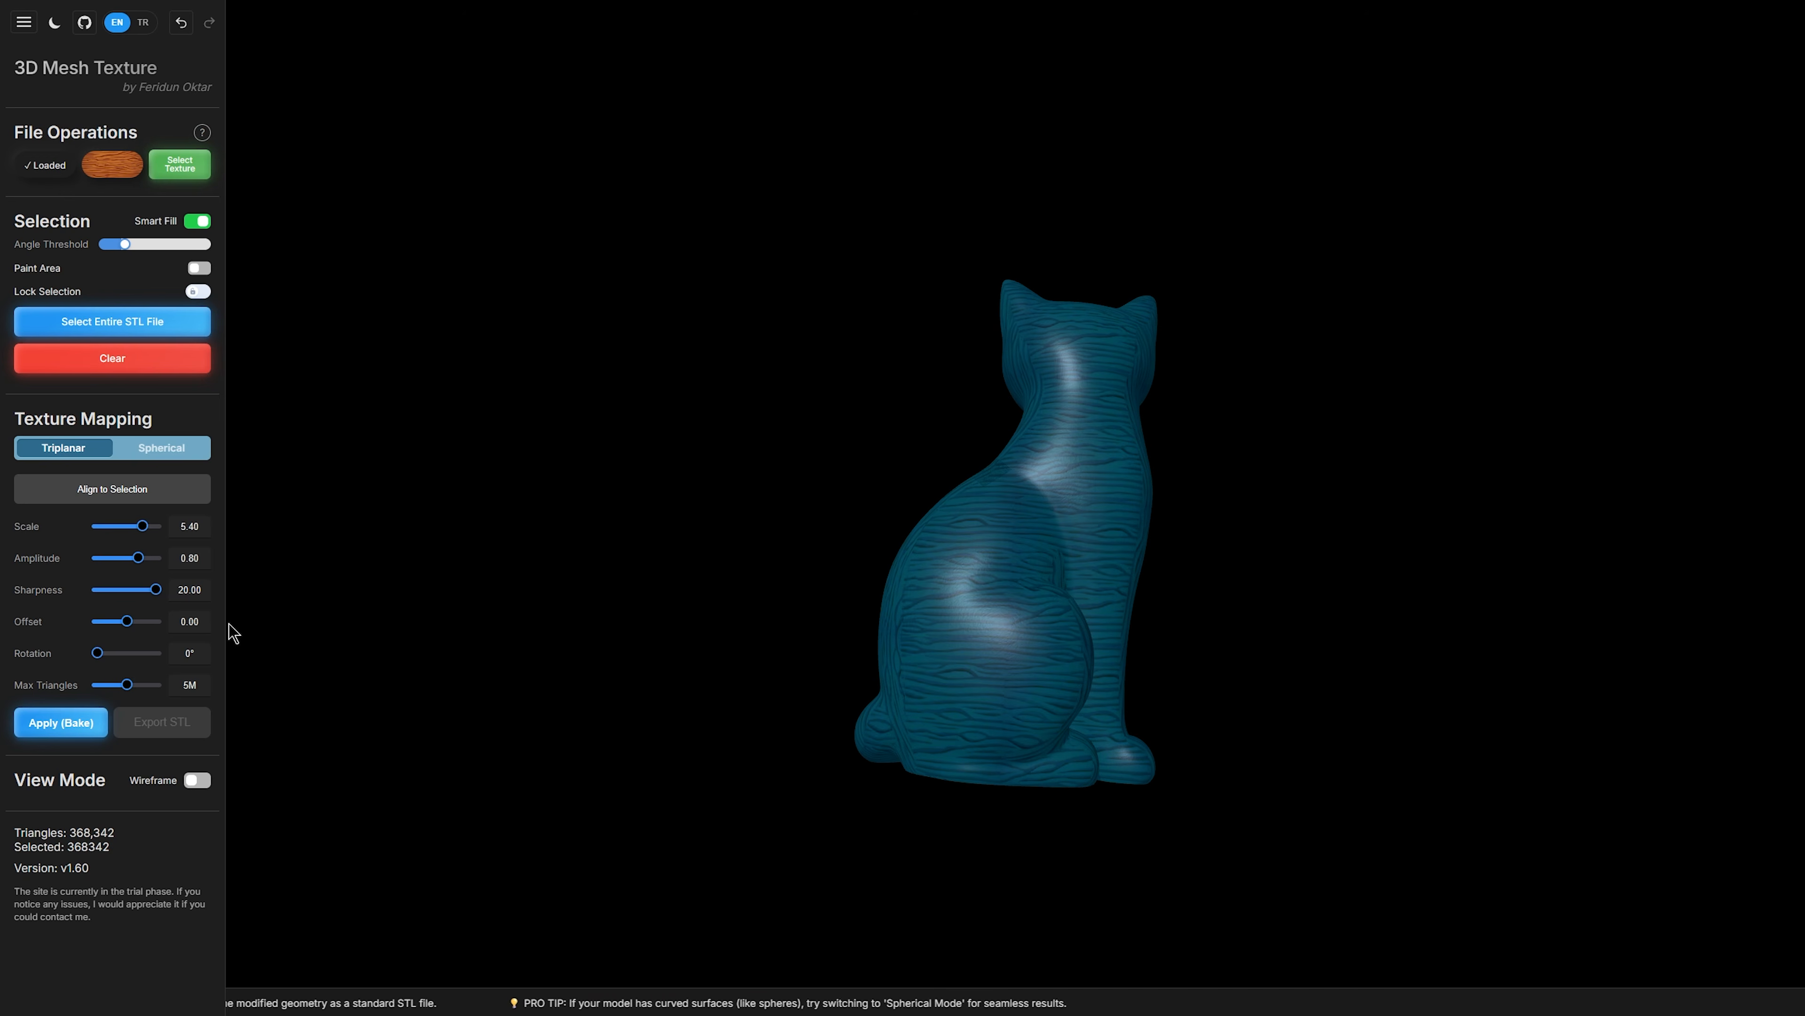
pyautogui.moveTo(130, 621); pyautogui.dragTo(132, 621)
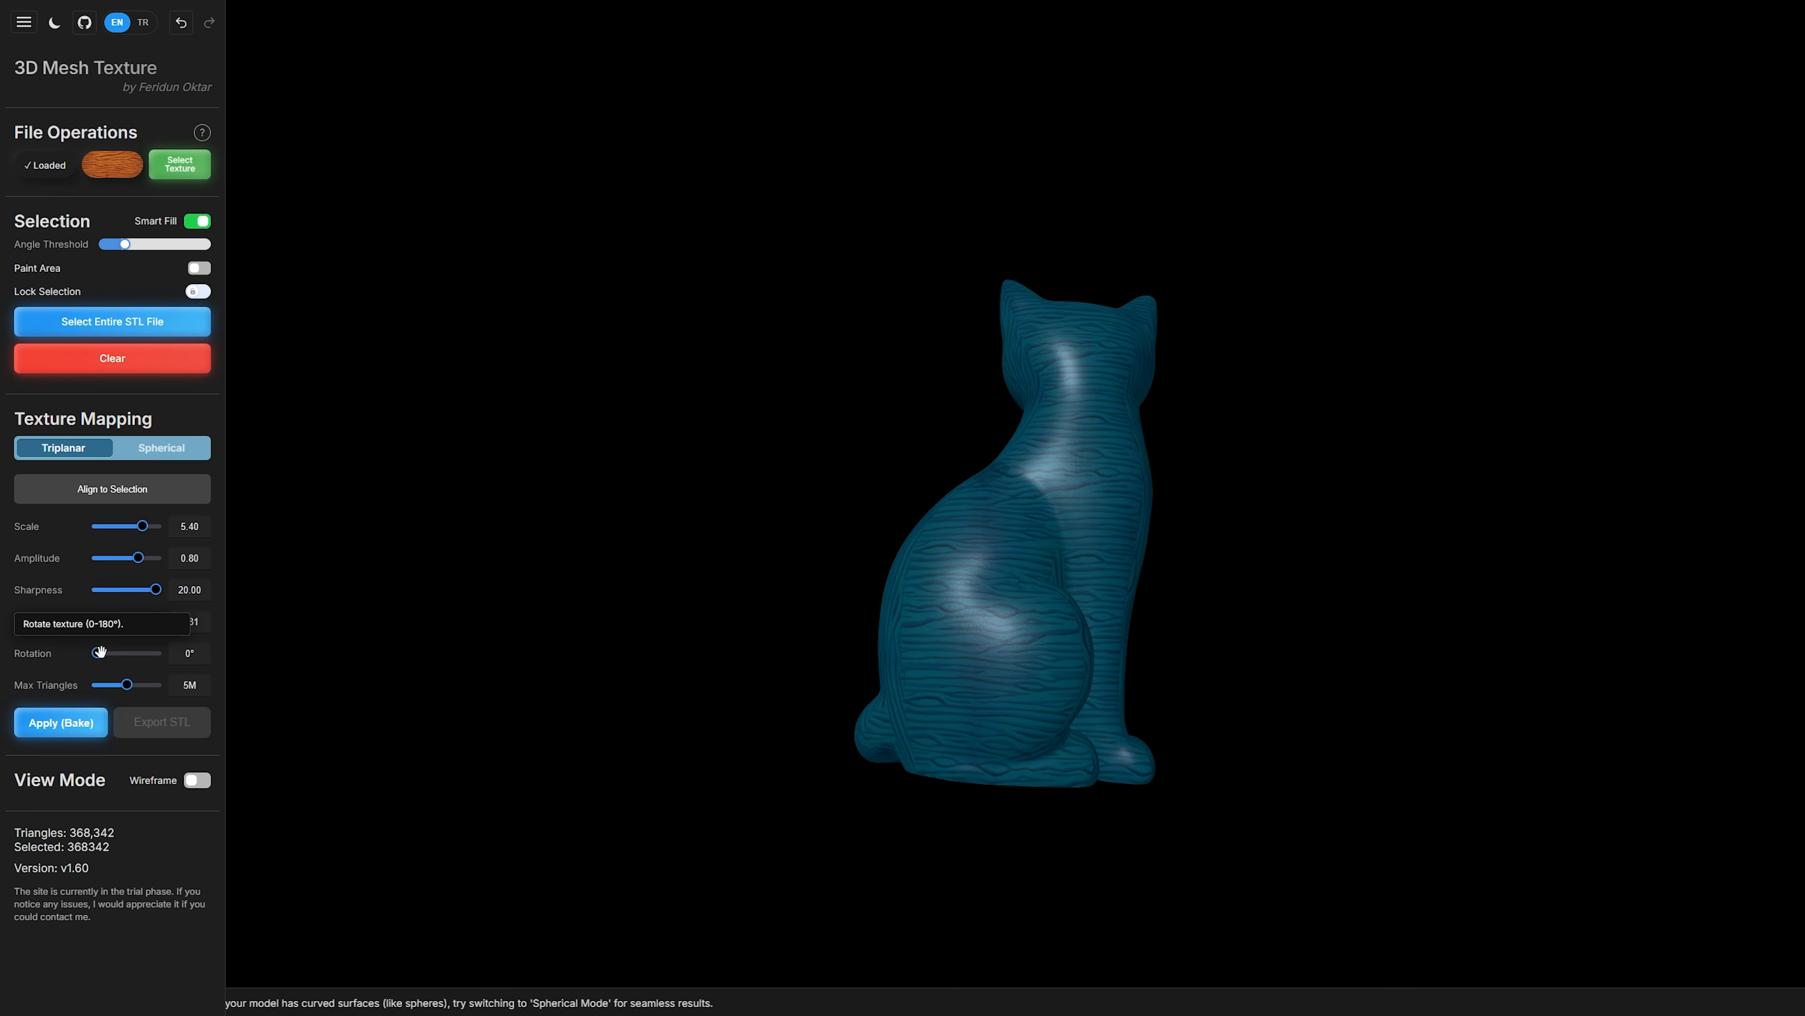
pyautogui.moveTo(100, 653); pyautogui.dragTo(125, 651)
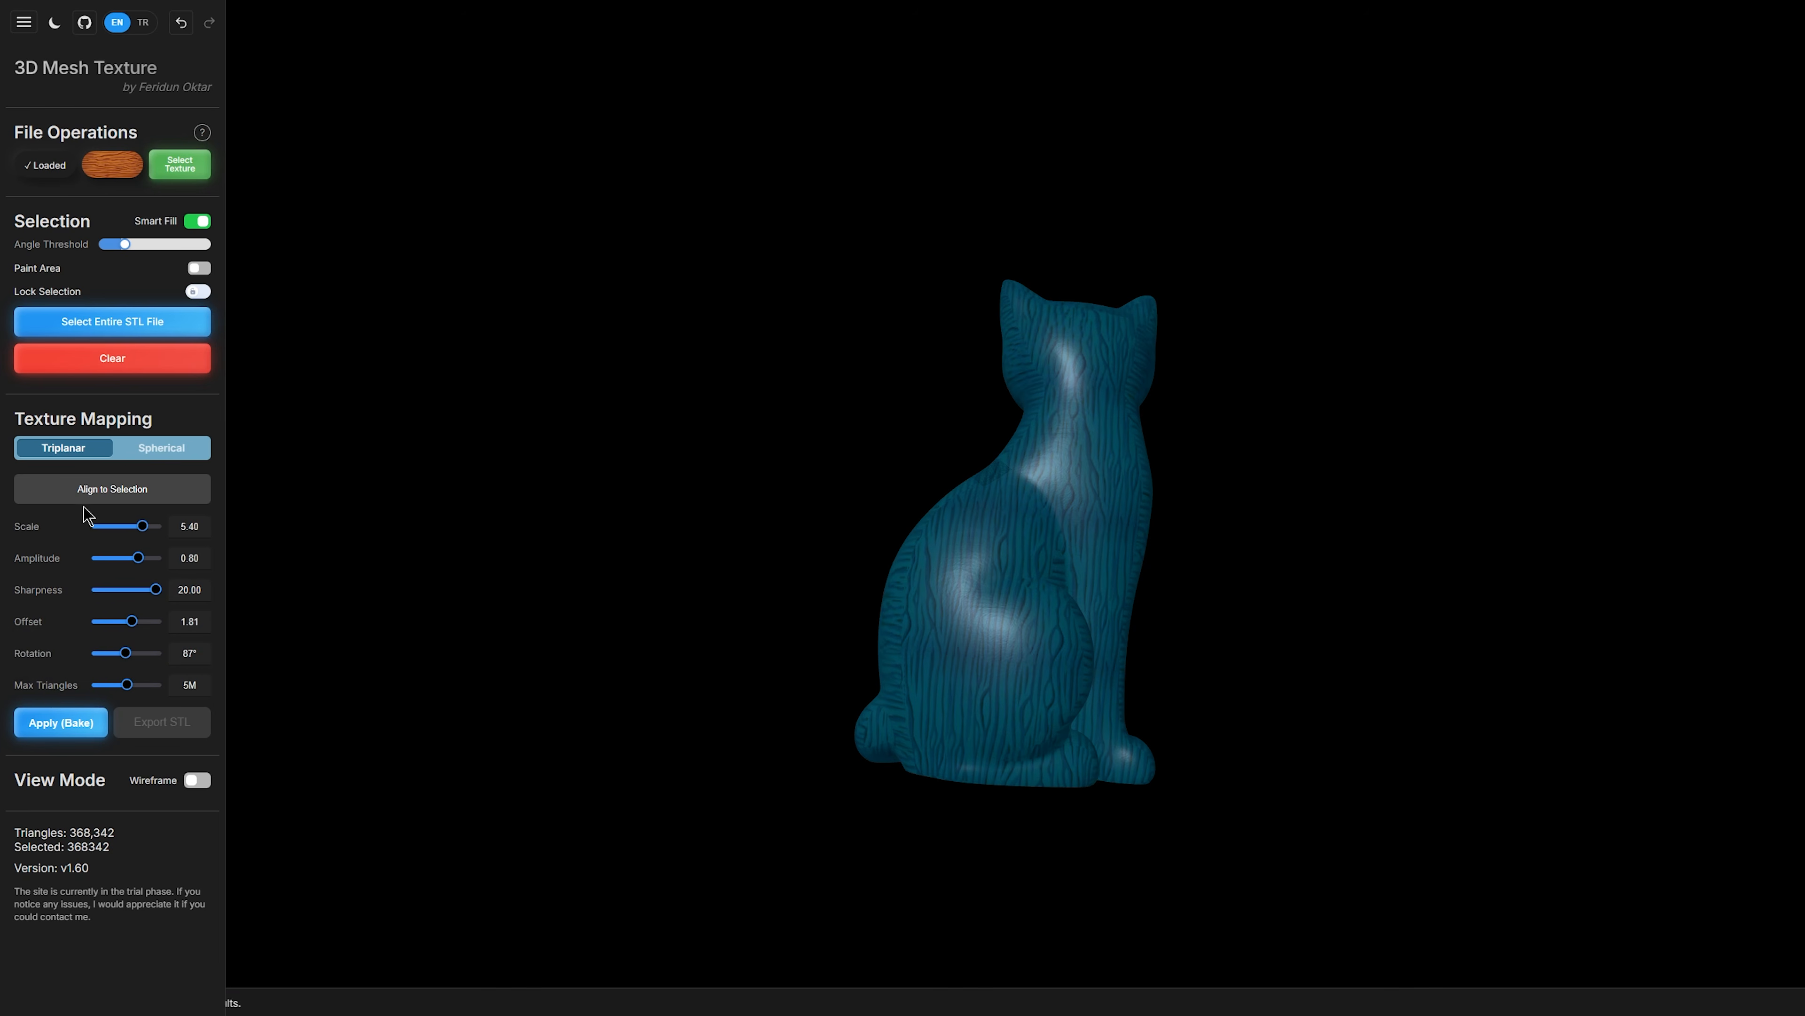
# Step: Align the texture to the selection and set its rotation to 169°
pyautogui.moveTo(810, 524); pyautogui.dragTo(856, 562)
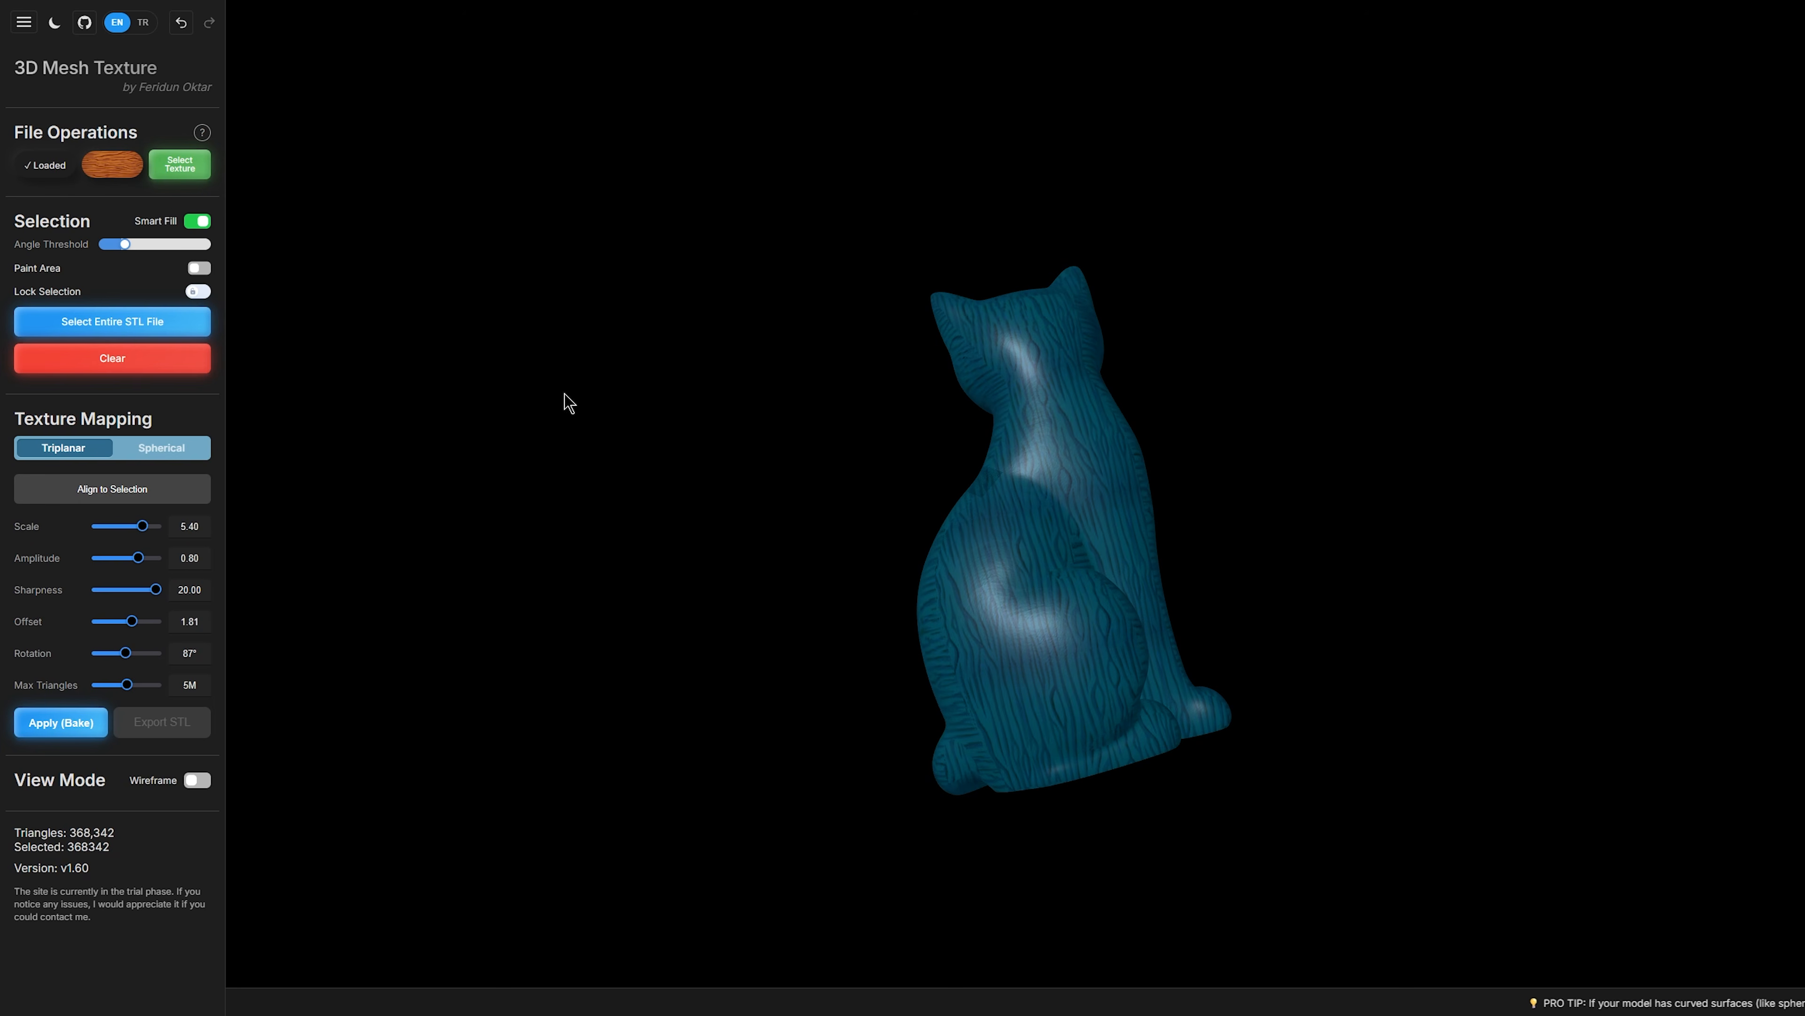
pyautogui.click(89, 498)
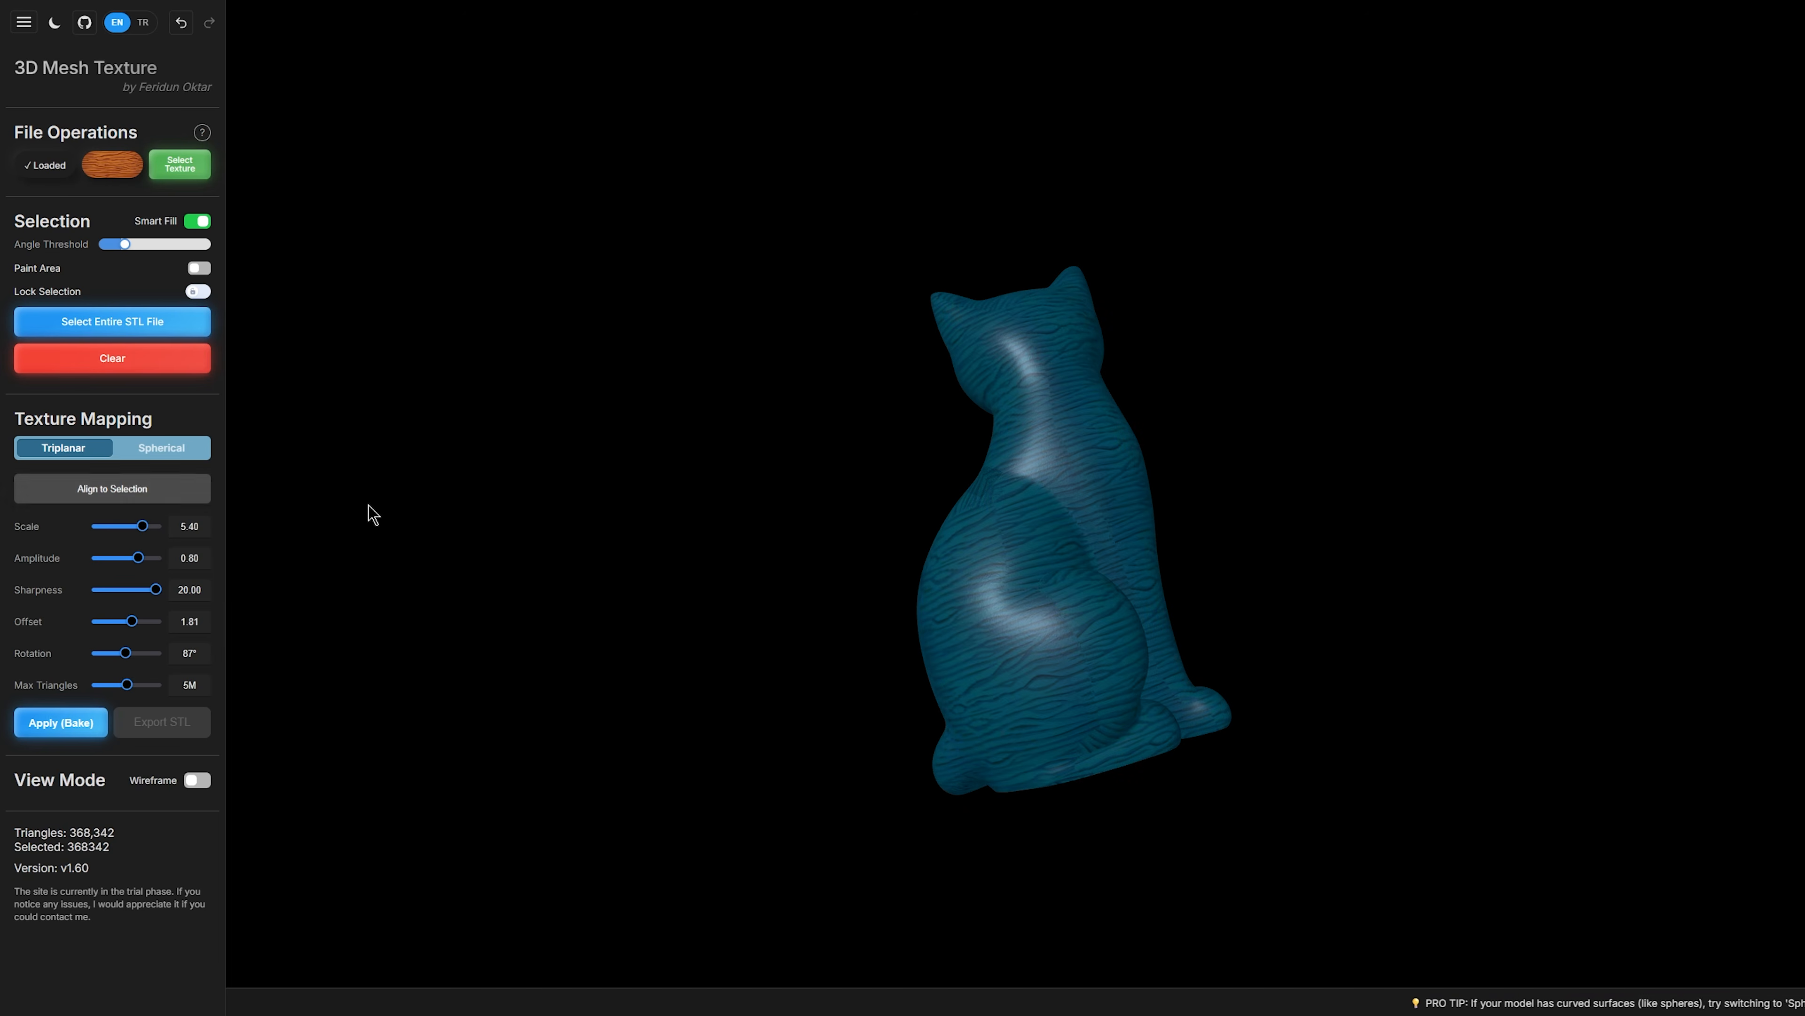
pyautogui.moveTo(126, 652); pyautogui.dragTo(152, 649)
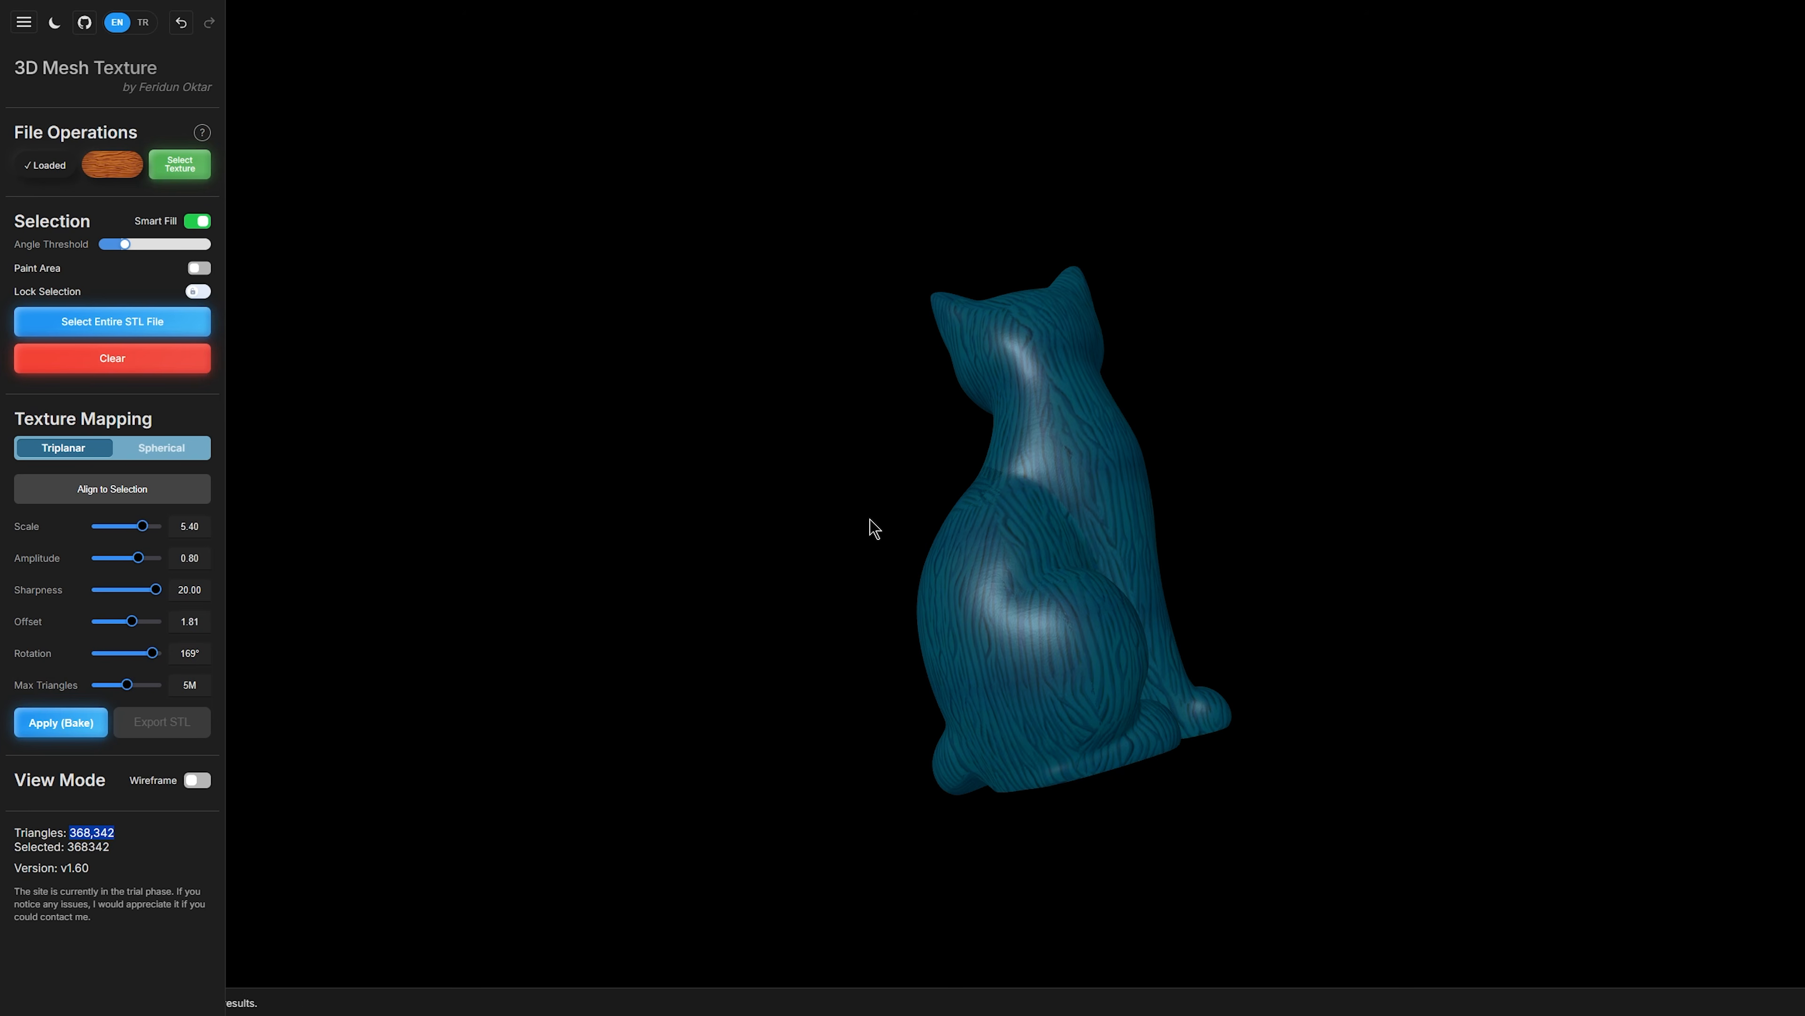
# Step: Bake the wood texture into the cat mesh and inspect the carved grain up close, letting the unresponsive page continue
pyautogui.moveTo(871, 528); pyautogui.dragTo(822, 649)
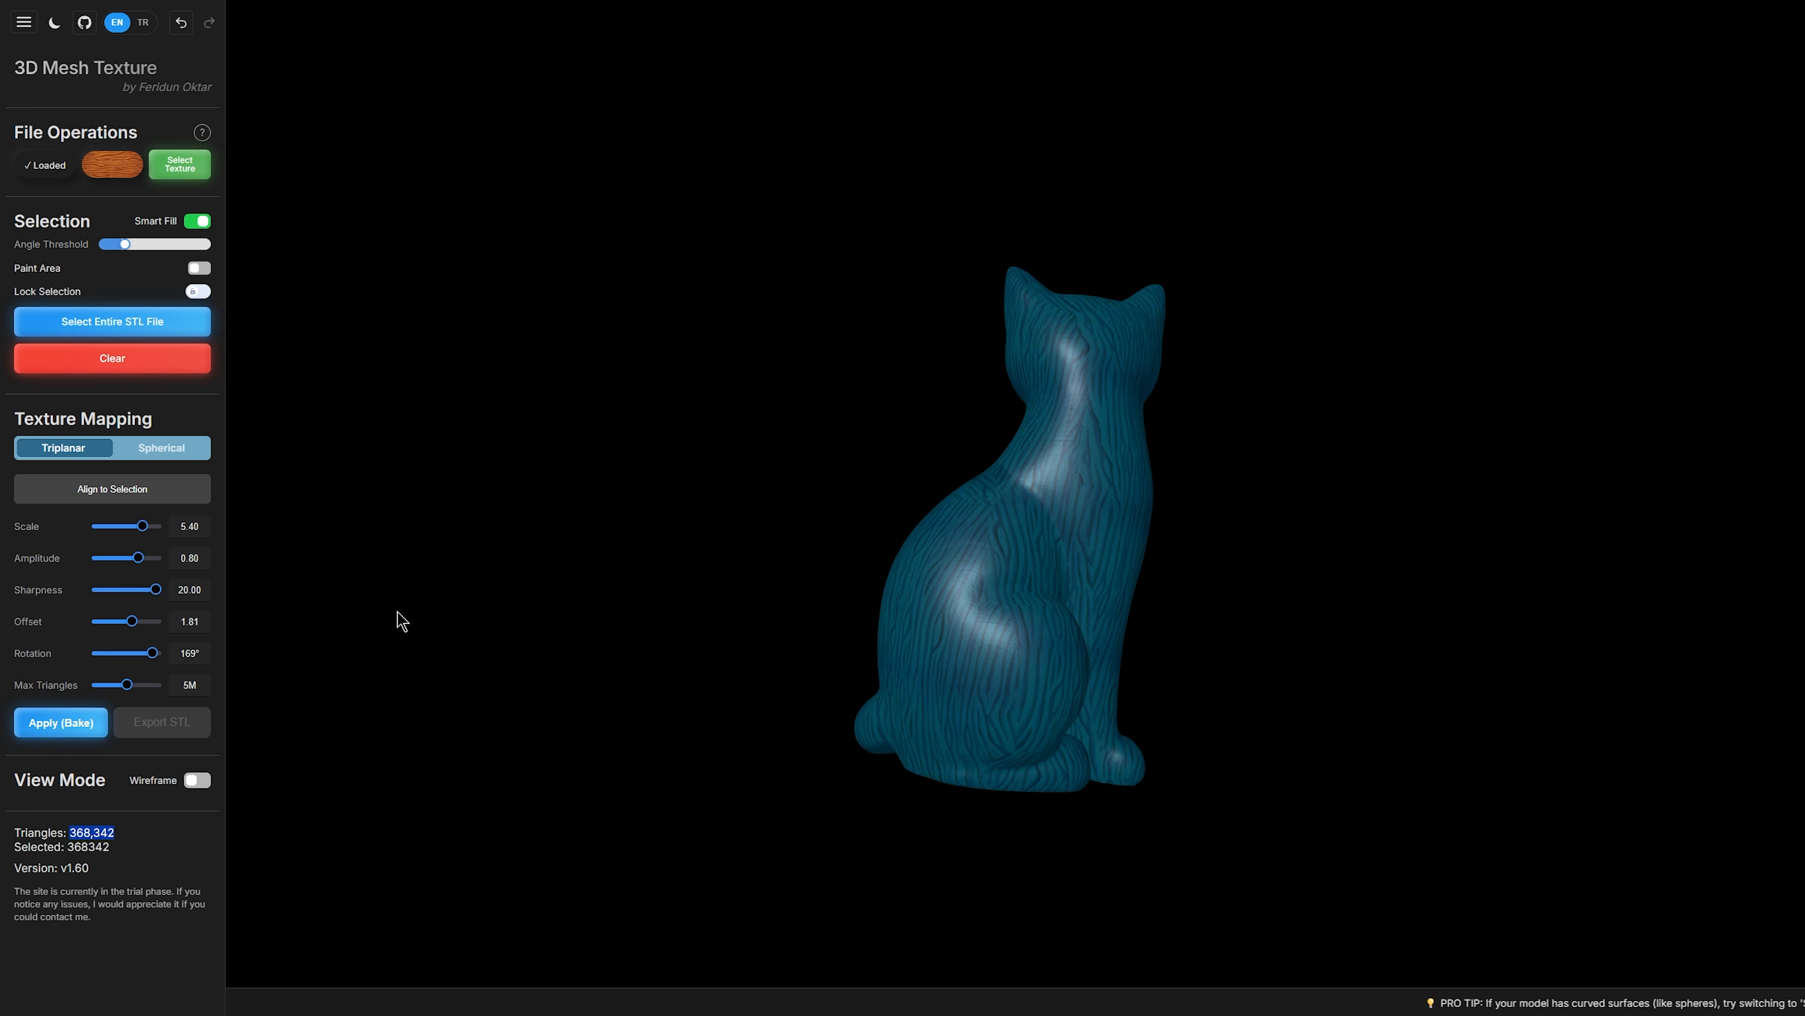
pyautogui.click(61, 723)
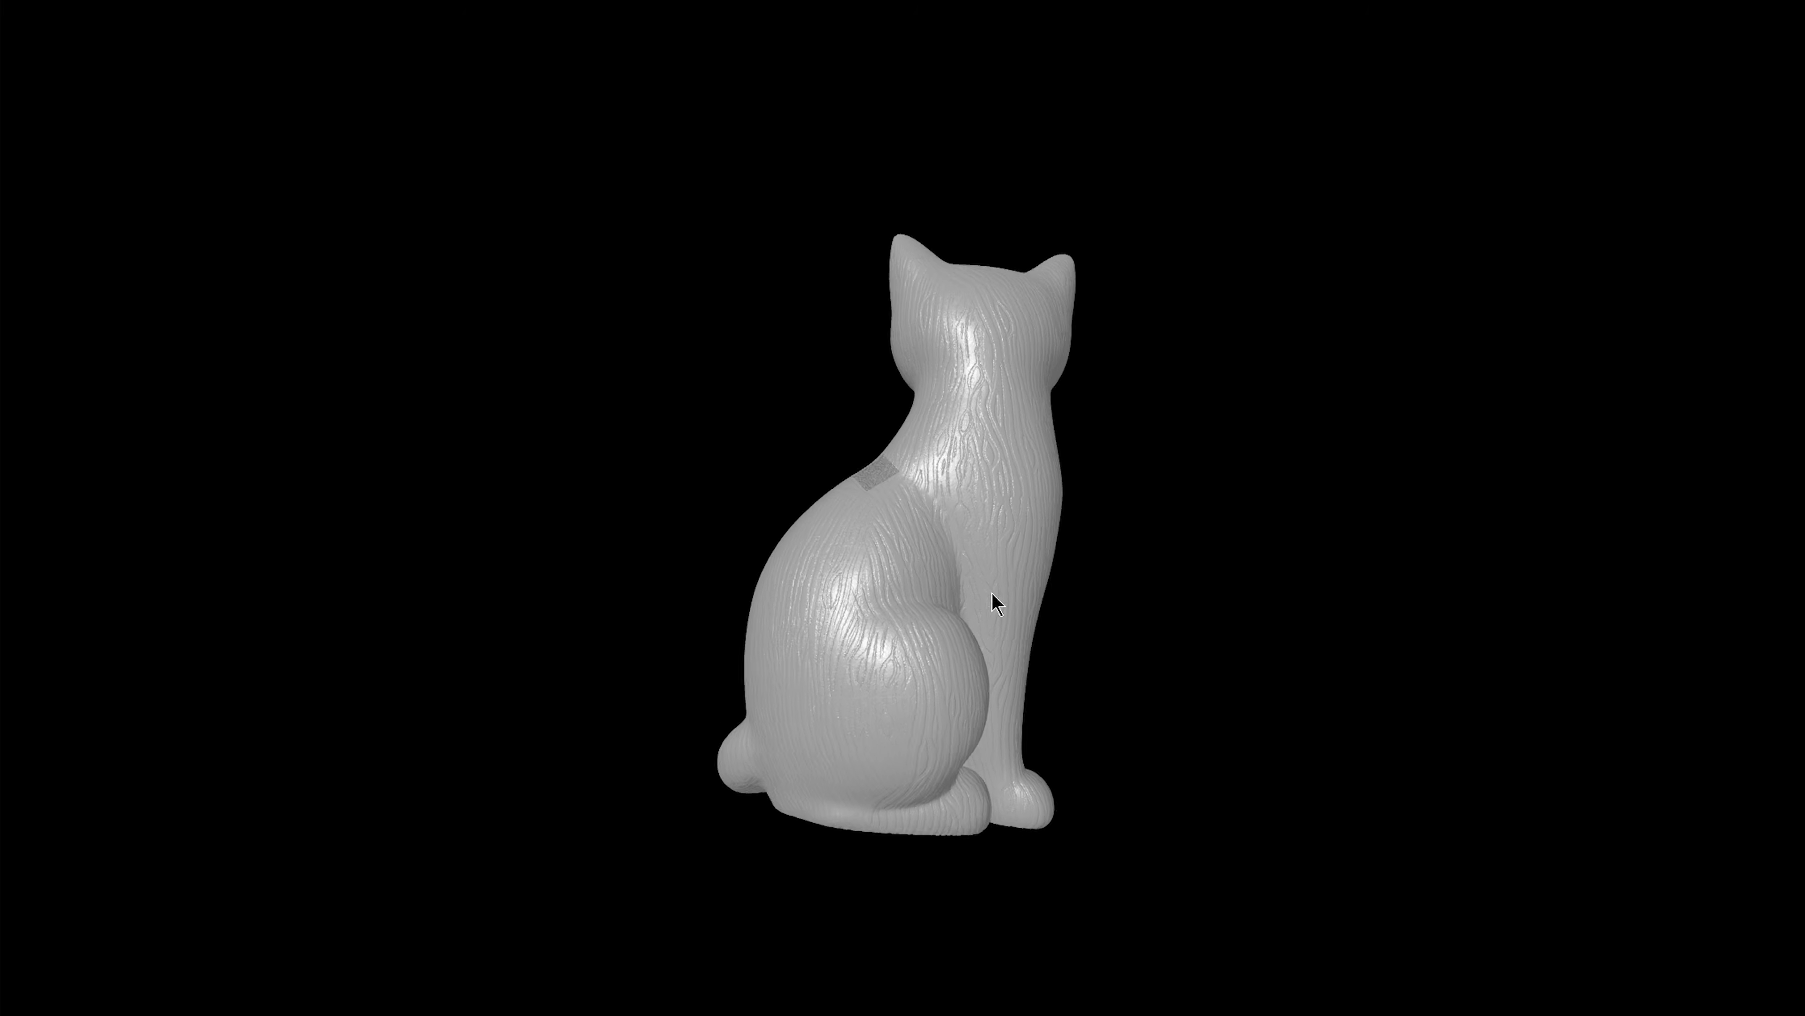
pyautogui.moveTo(996, 604); pyautogui.dragTo(798, 519)
pyautogui.scroll(5, 797, 519)
pyautogui.scroll(3, 803, 530)
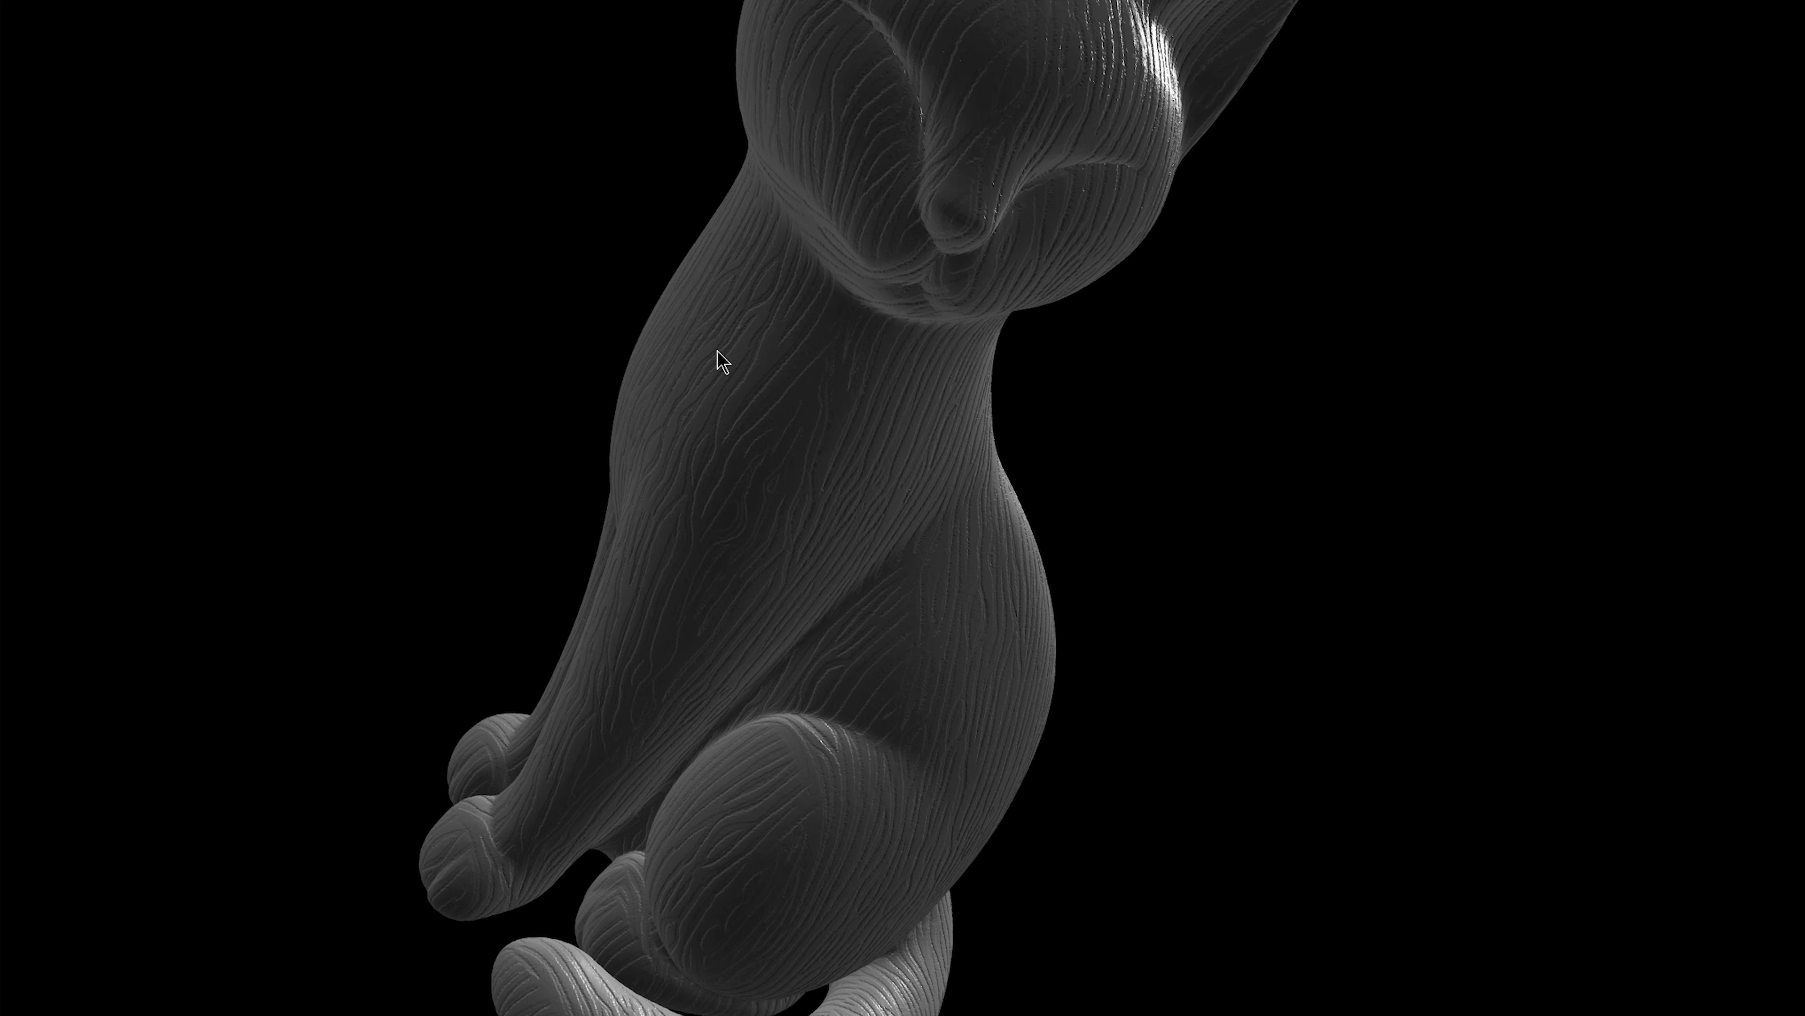
pyautogui.scroll(-5, 766, 536)
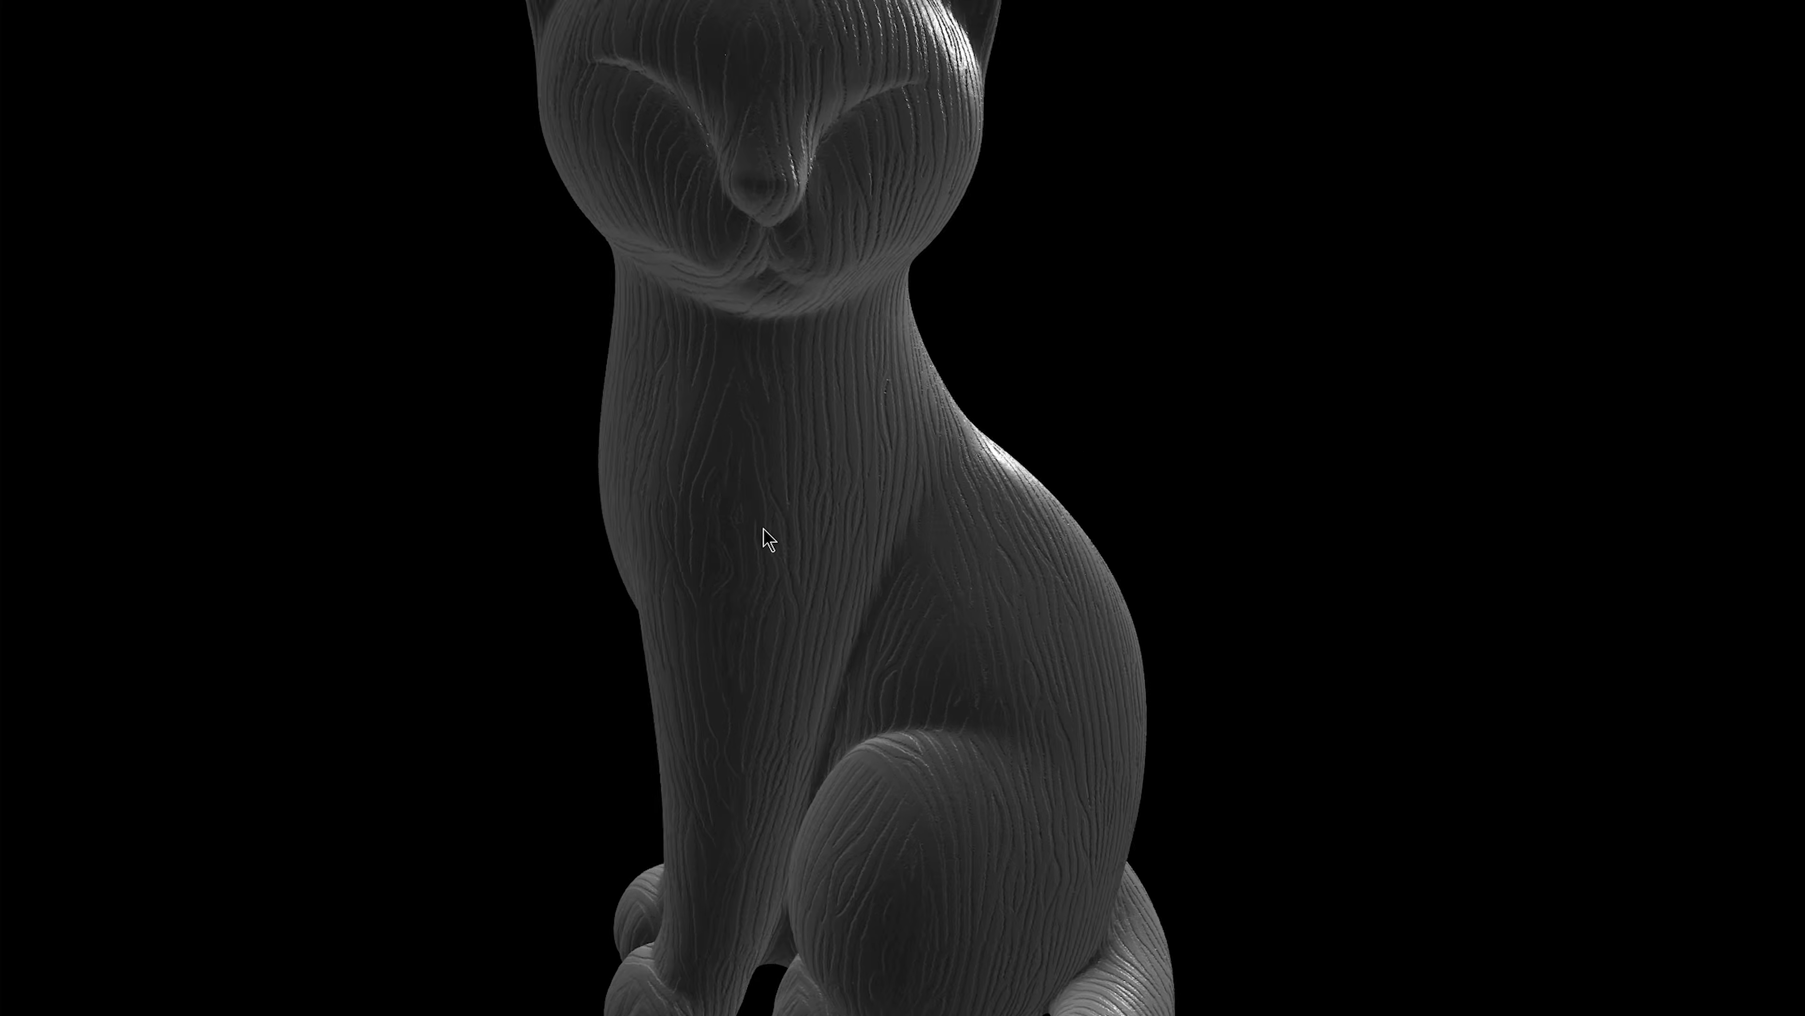
pyautogui.moveTo(766, 536); pyautogui.dragTo(769, 601)
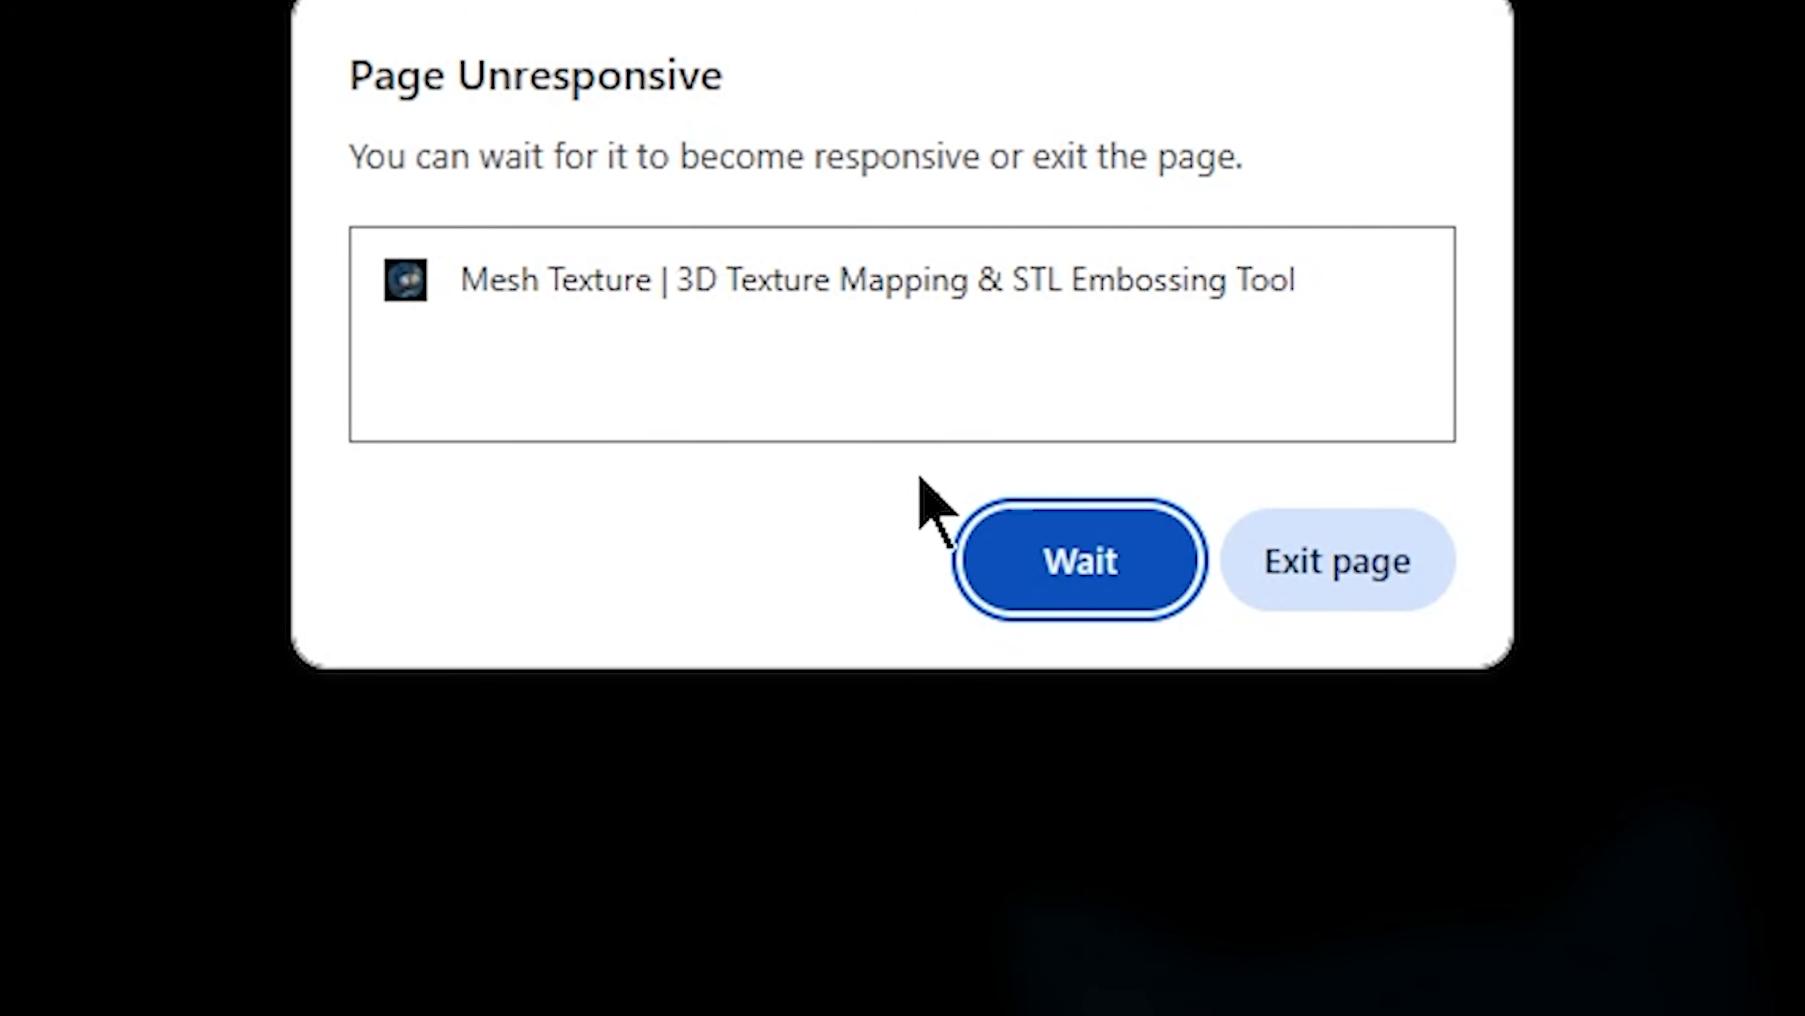
pyautogui.click(1132, 565)
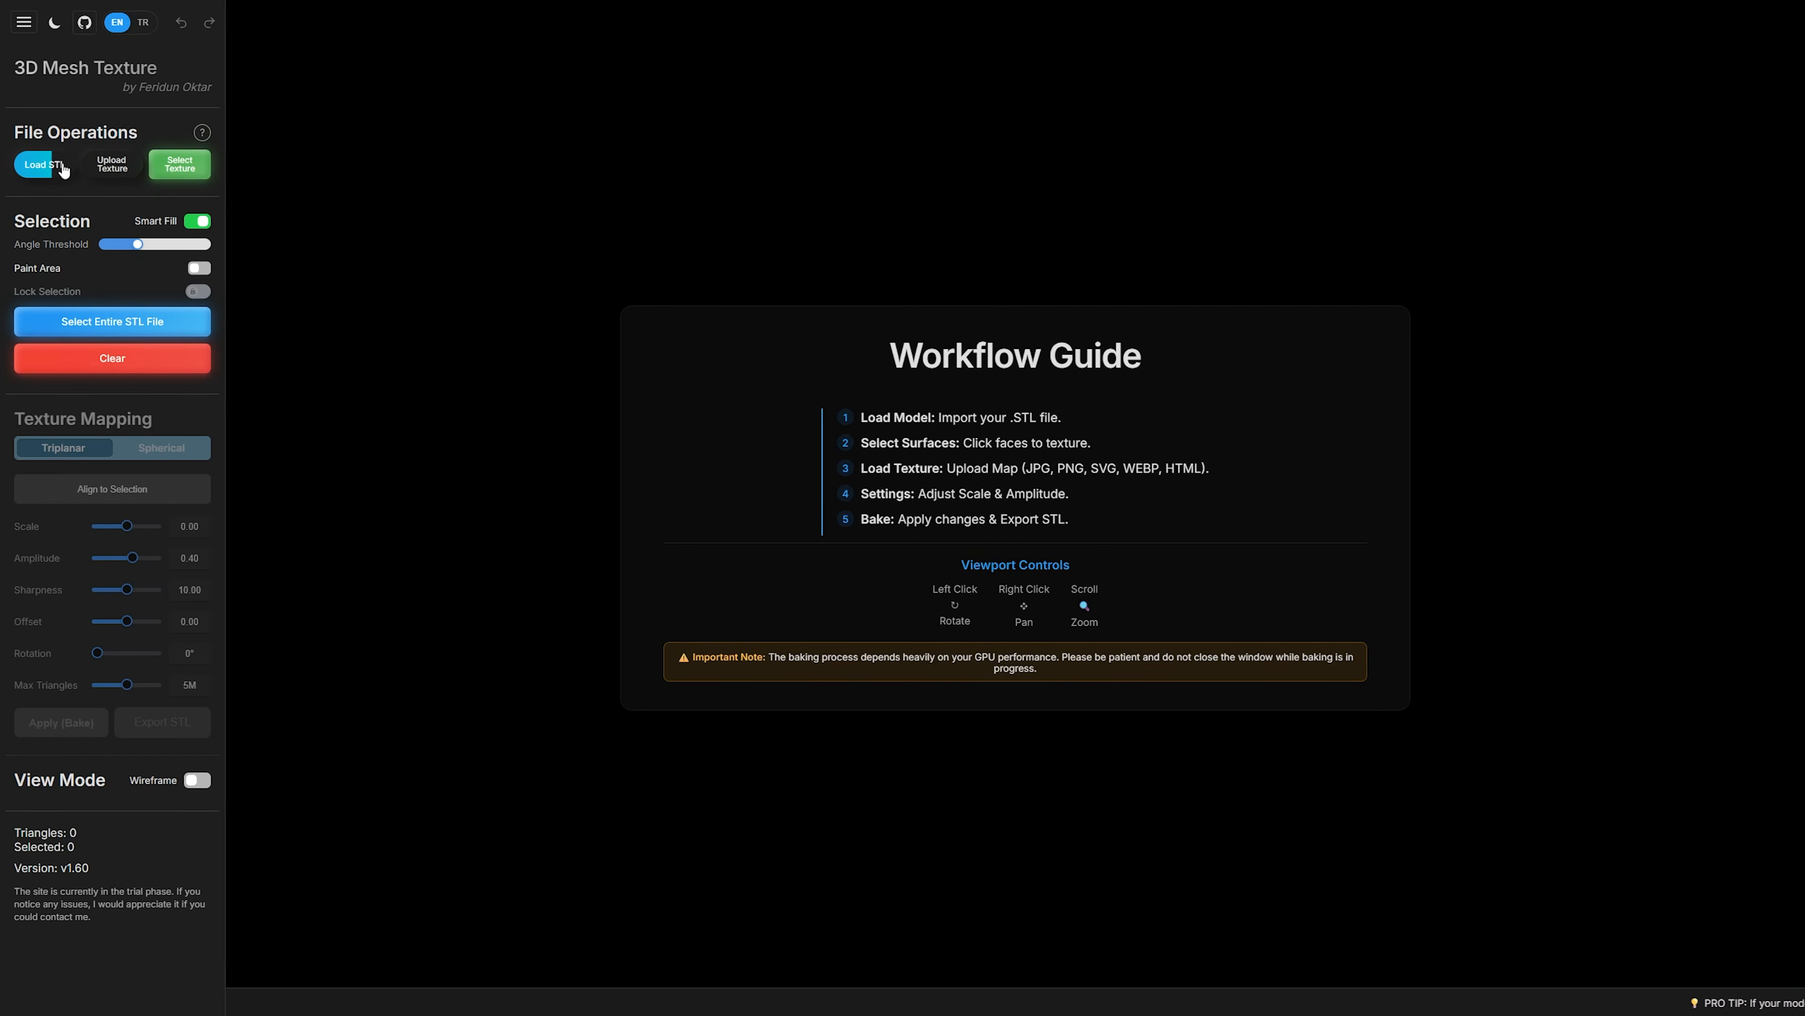
# Step: Load Skull.stl as the model and turn the skull to view its face and side
pyautogui.click(44, 164)
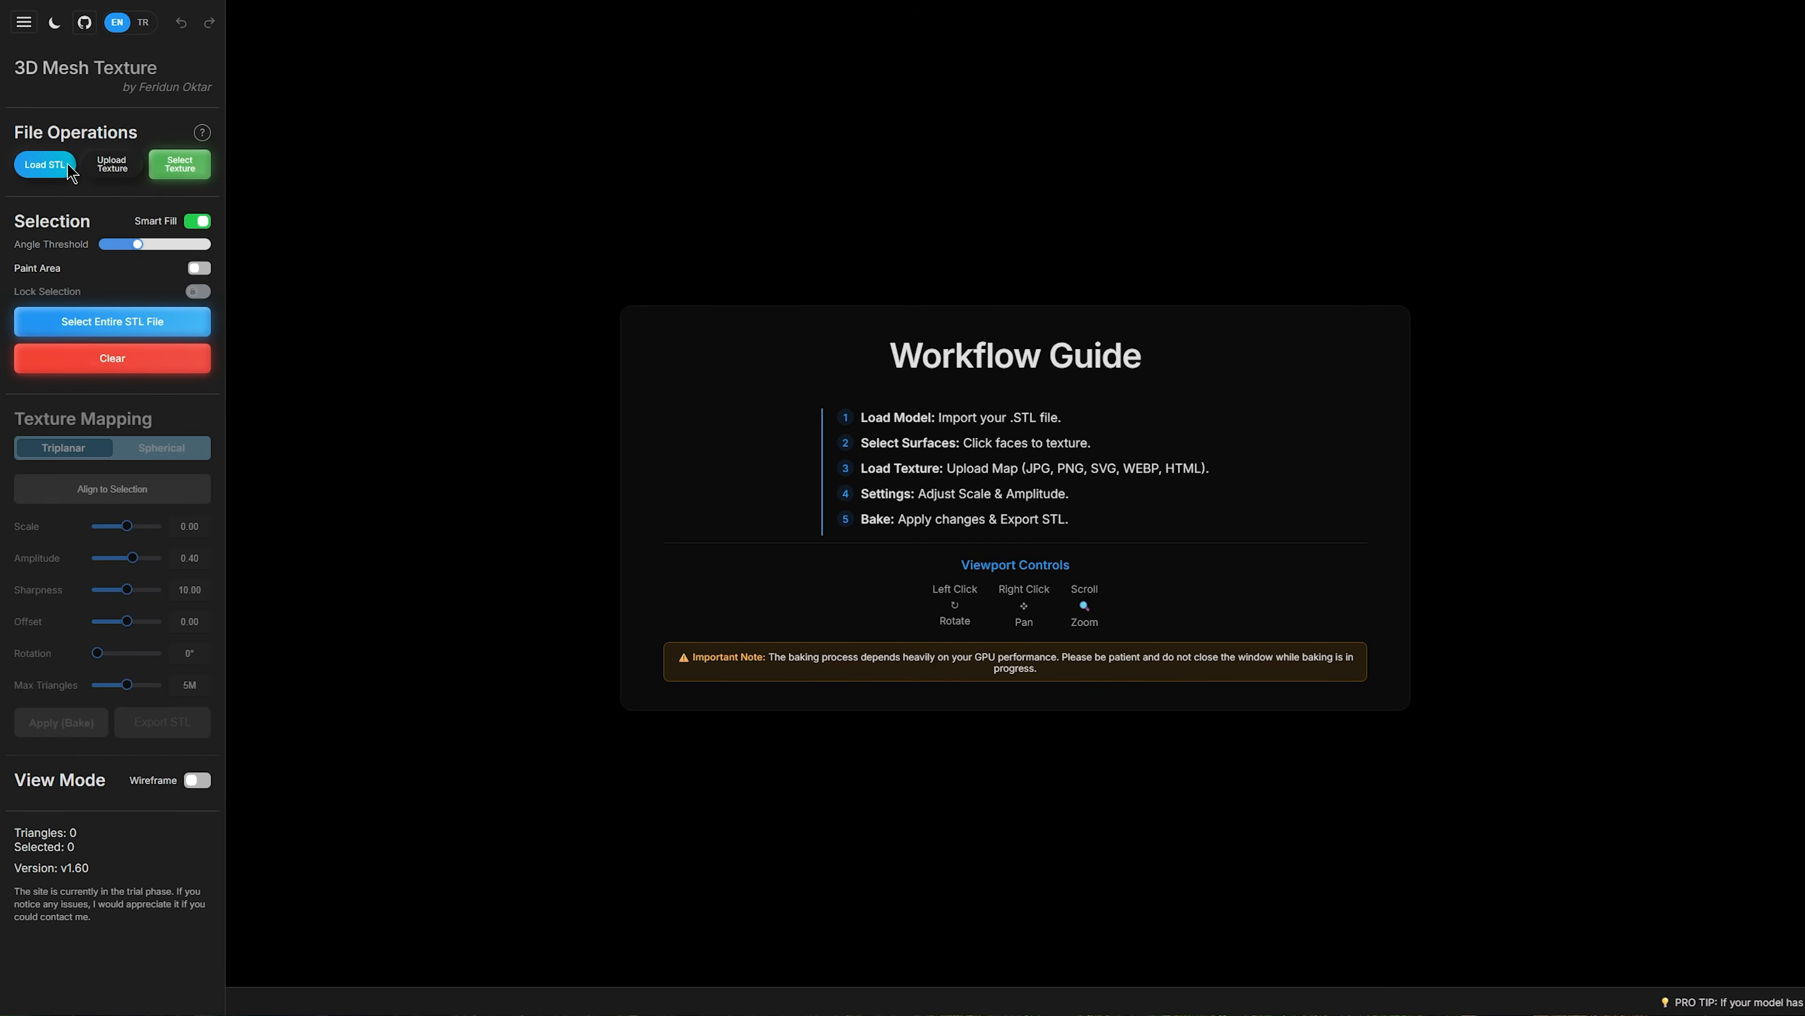
pyautogui.click(188, 247)
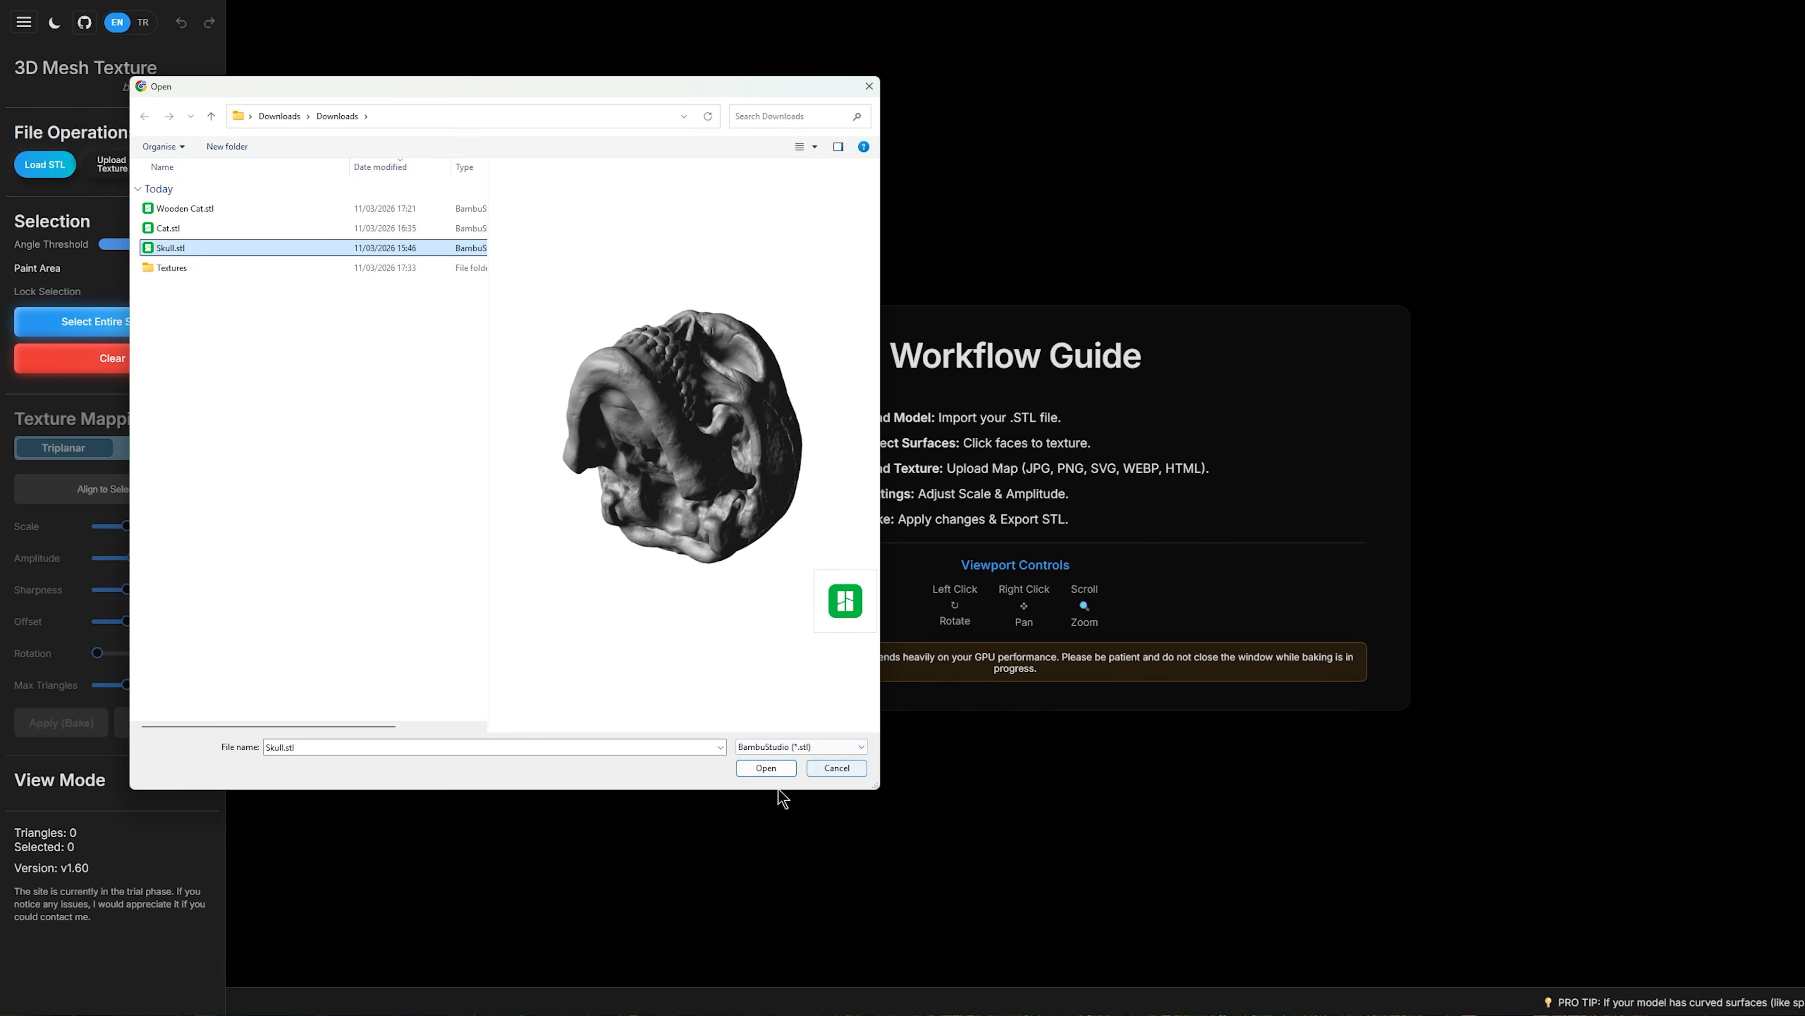
pyautogui.click(767, 767)
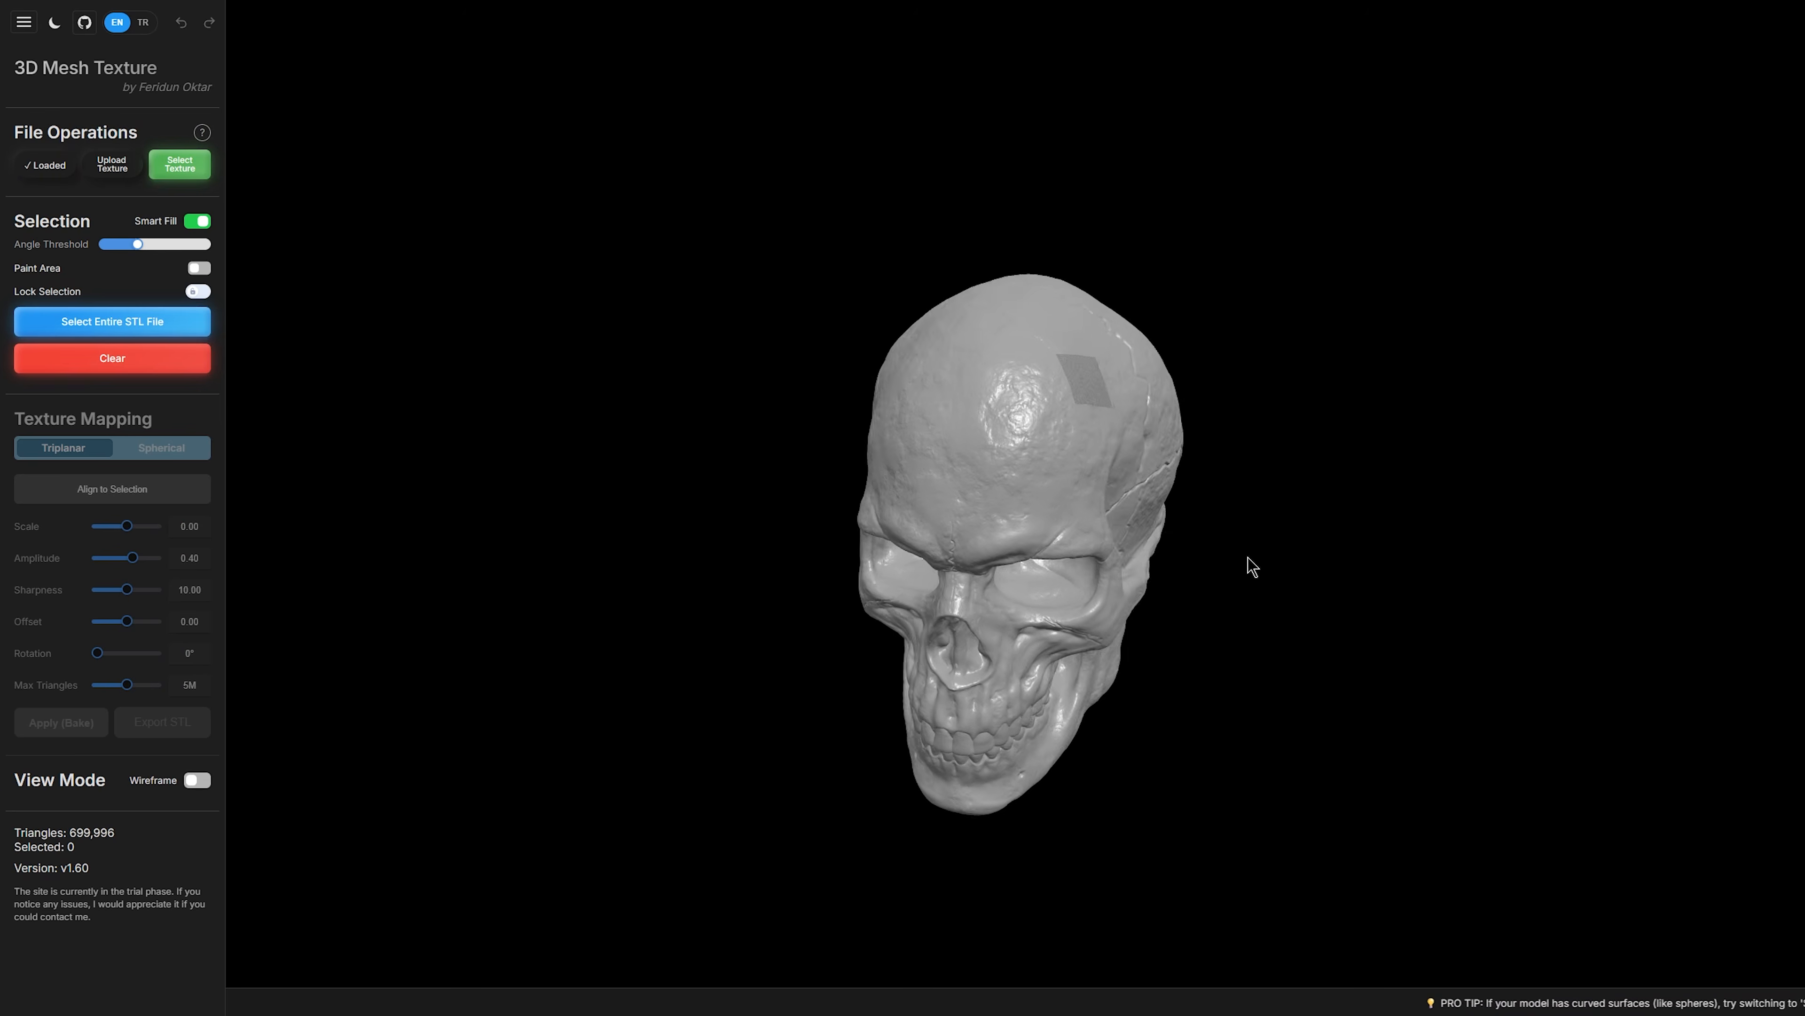
pyautogui.moveTo(1248, 557); pyautogui.dragTo(1262, 509)
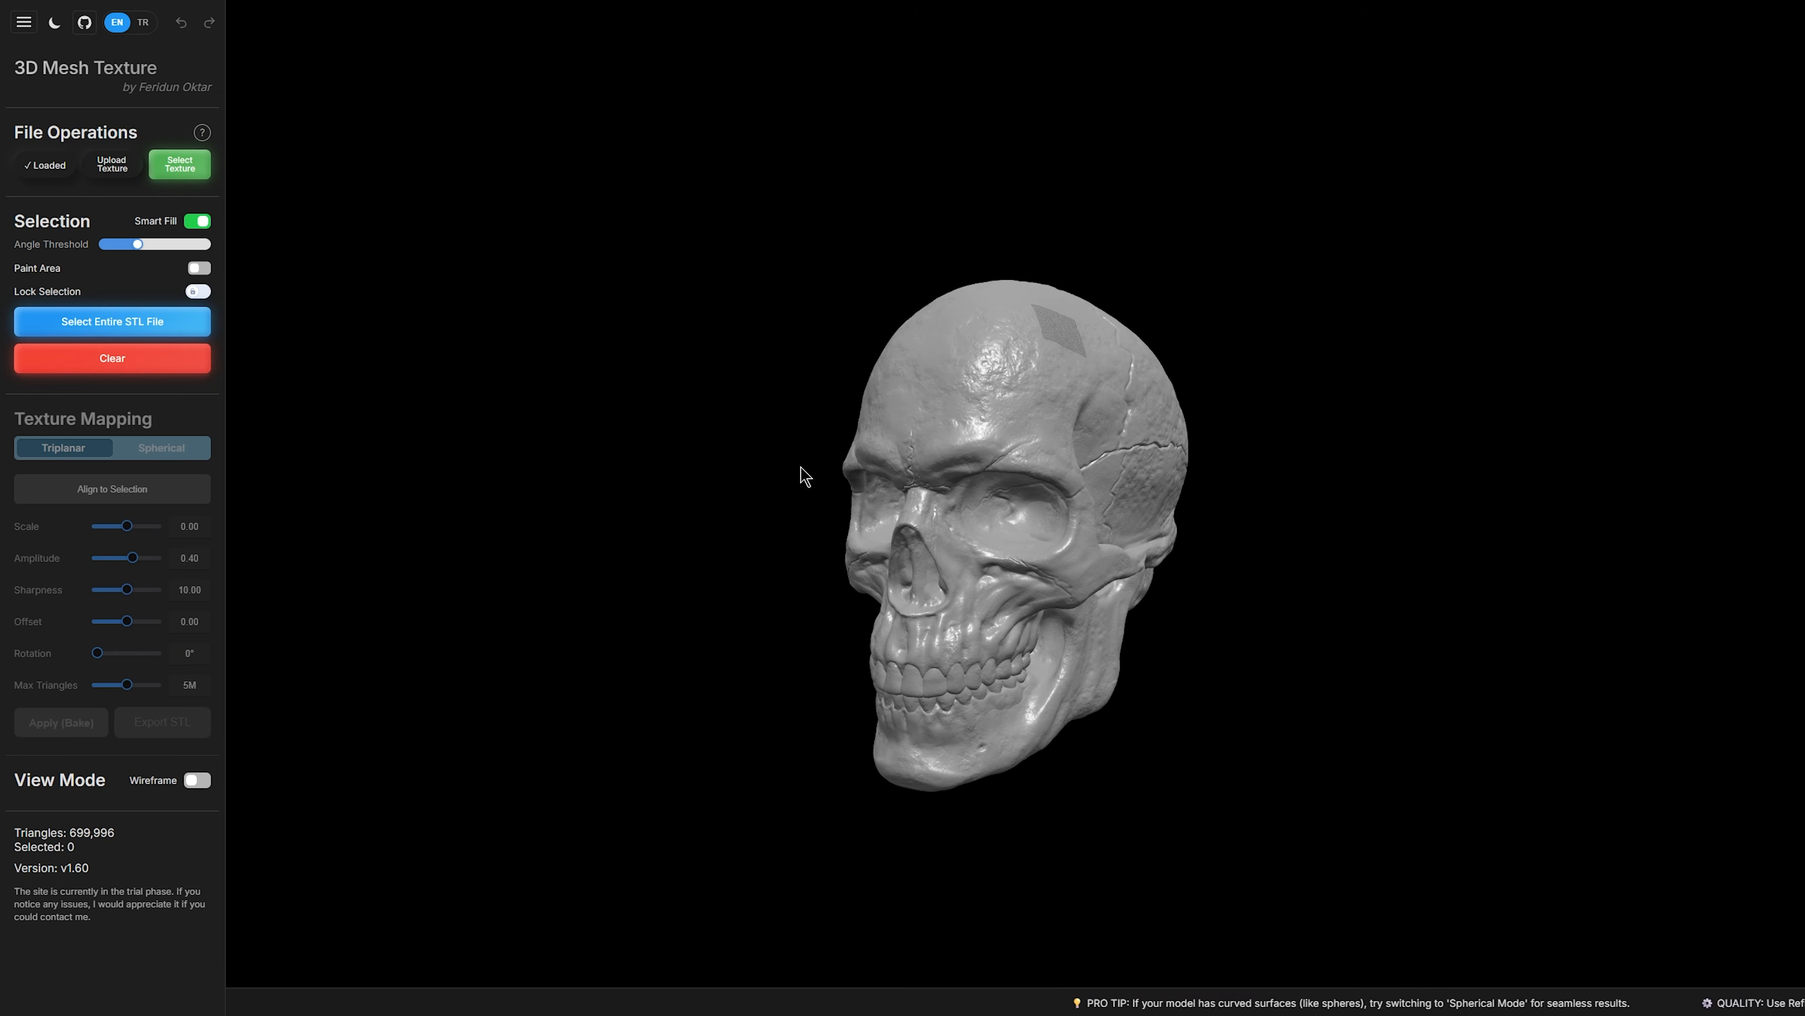
# Step: Preview Wooden Boards.jpg and upload Bricks.jpg as the skull's texture
pyautogui.click(114, 165)
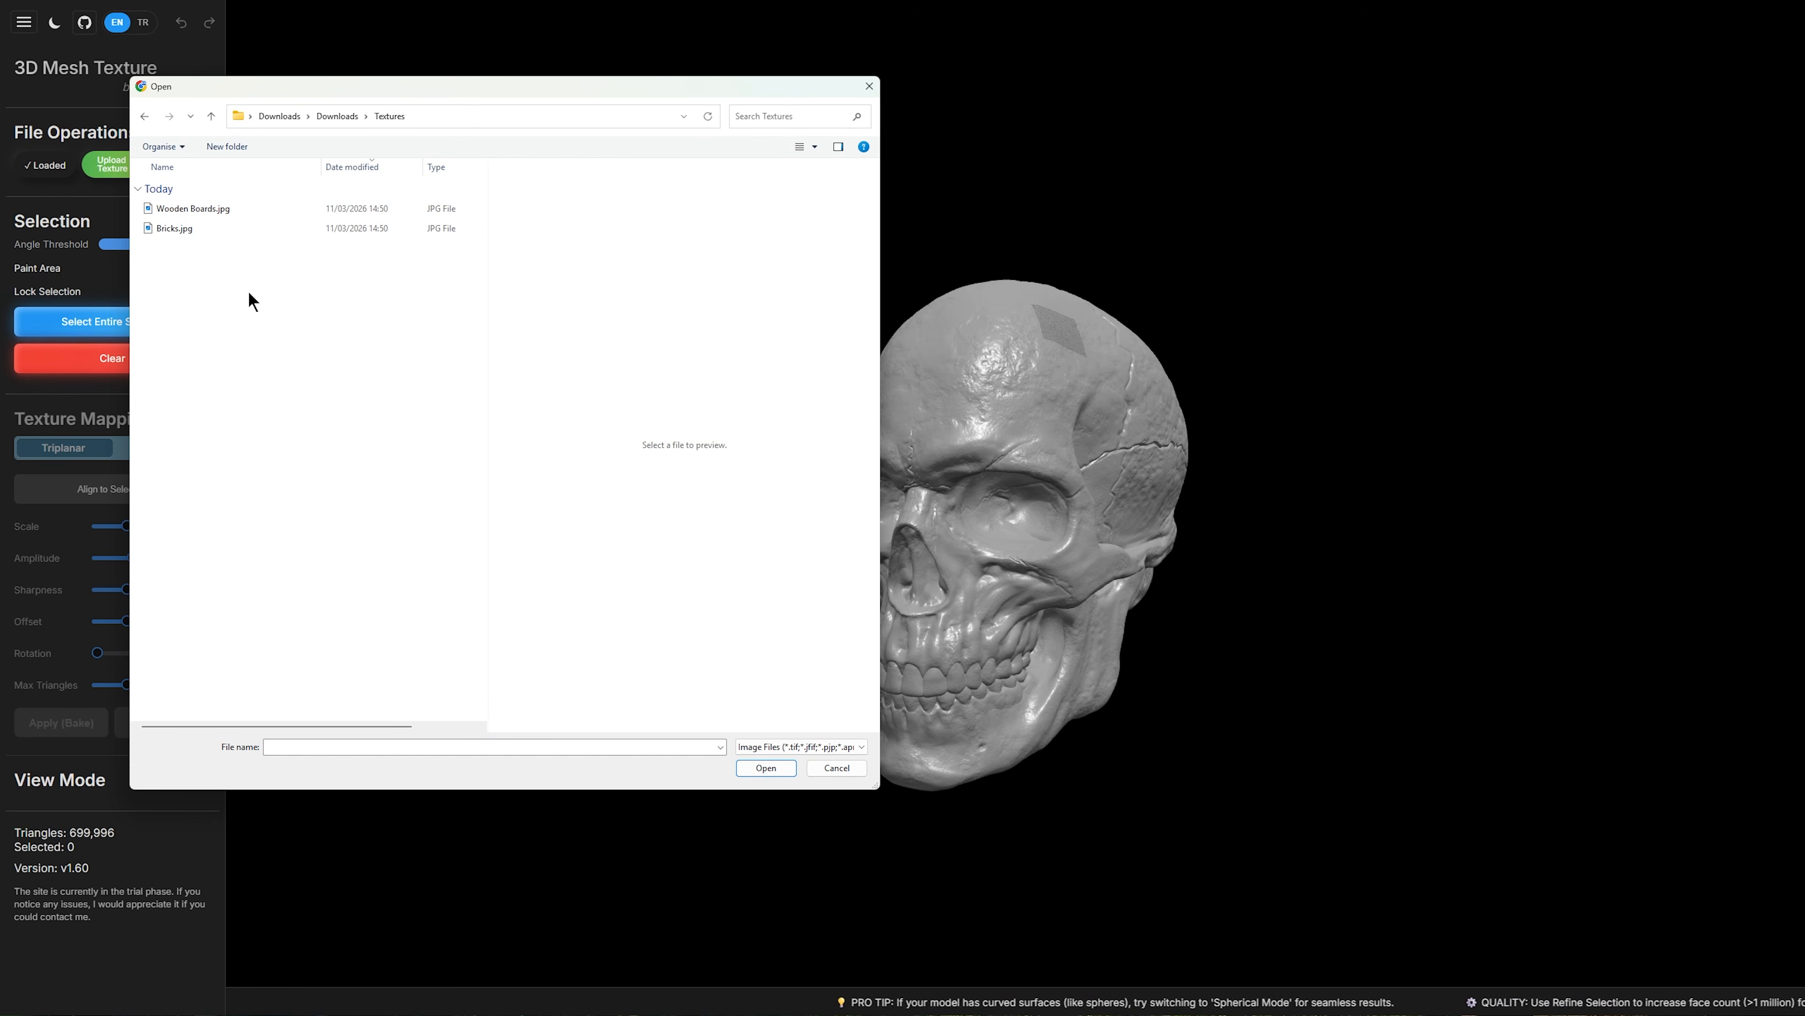
pyautogui.click(172, 211)
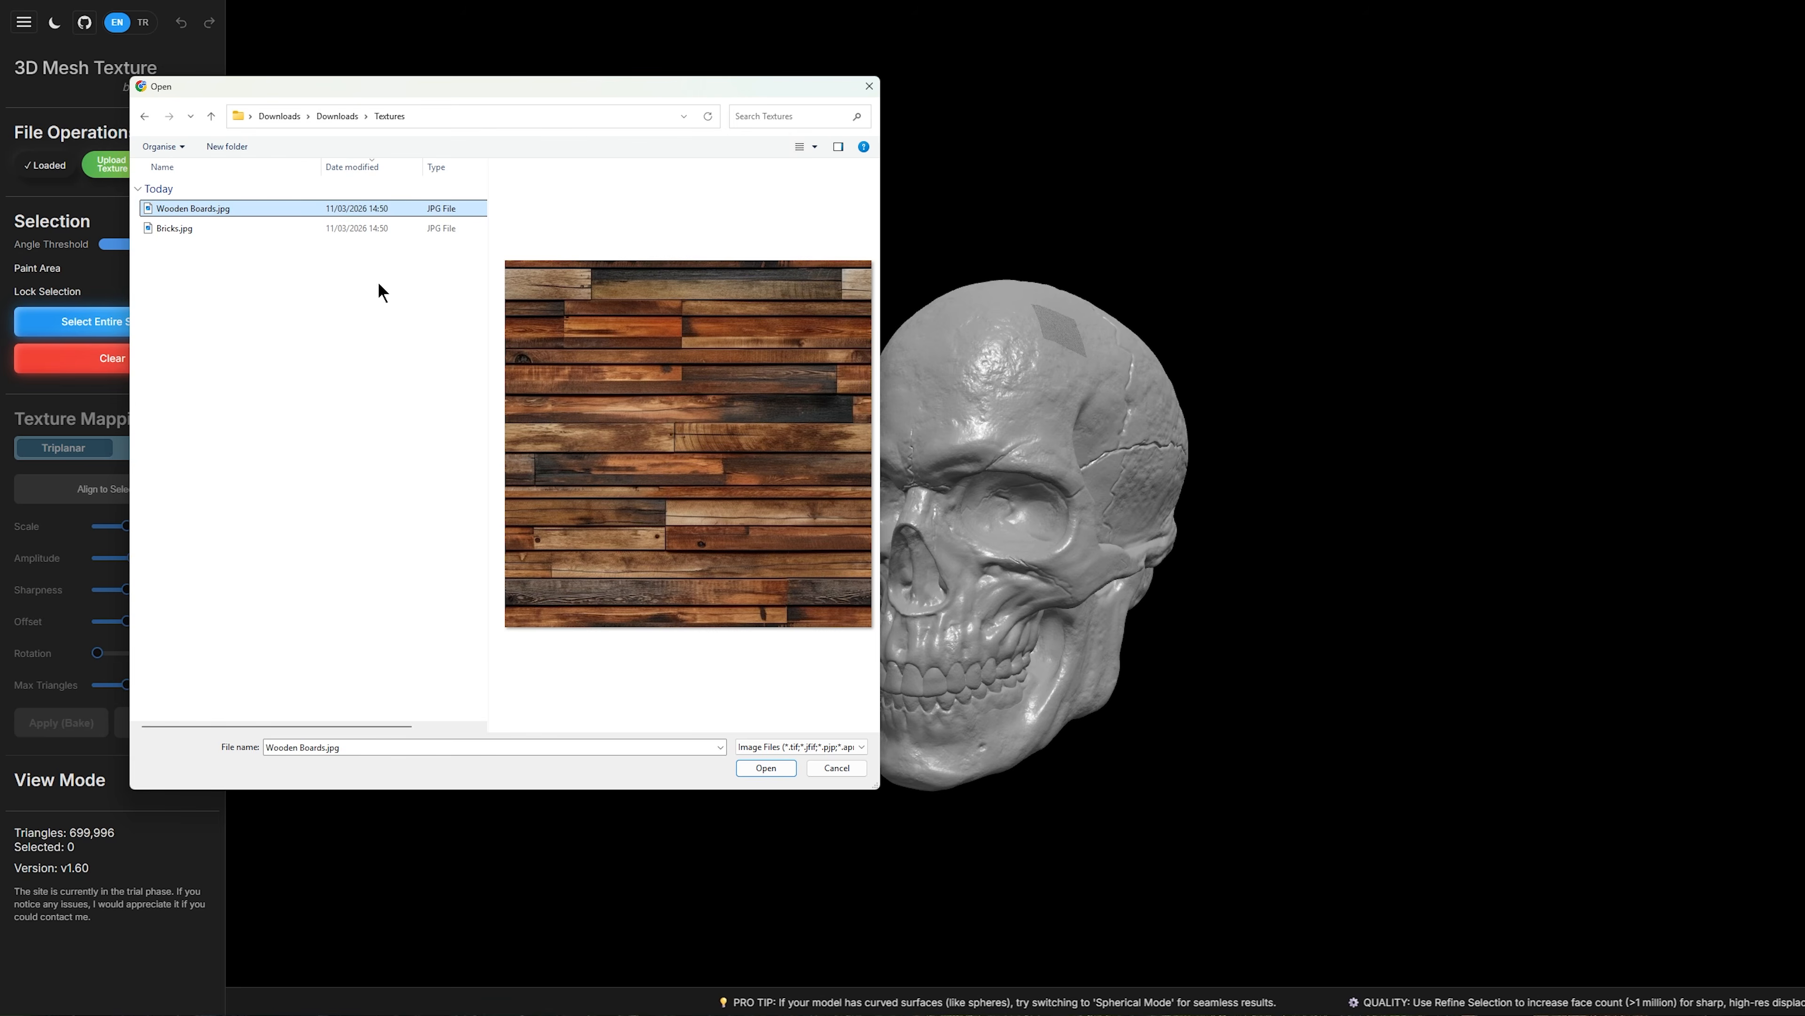
pyautogui.click(170, 229)
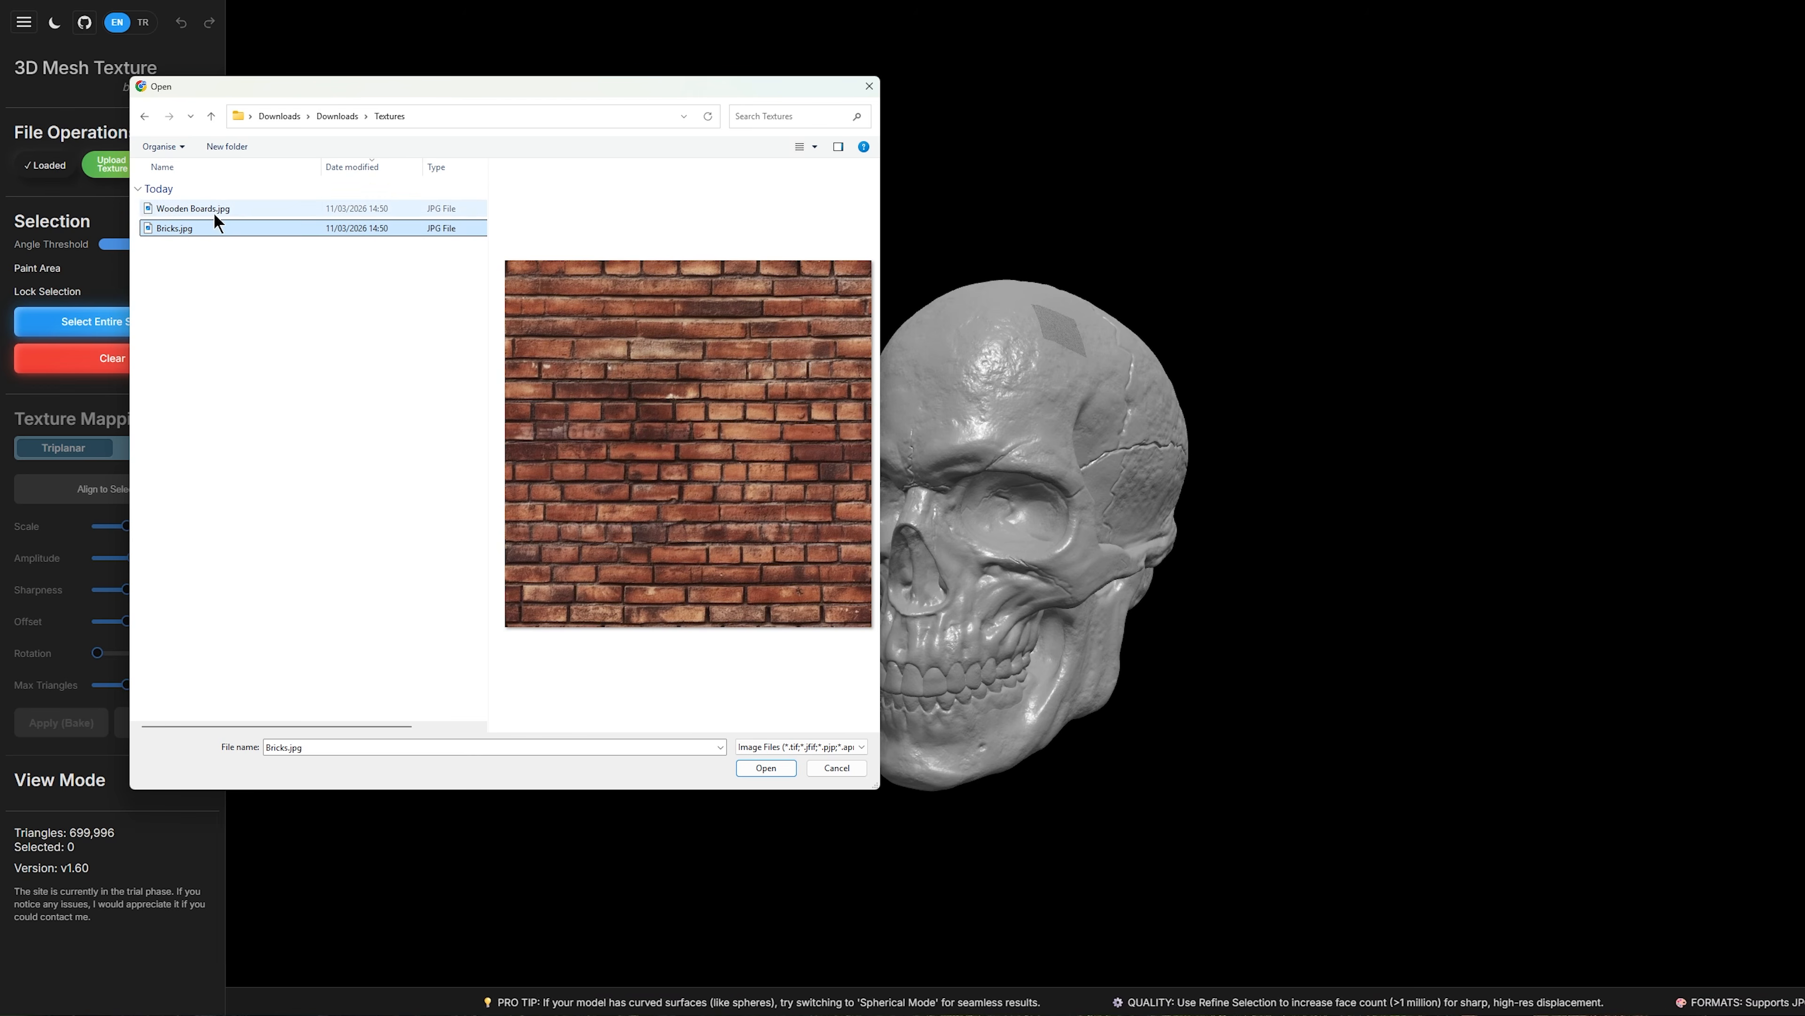
pyautogui.click(764, 768)
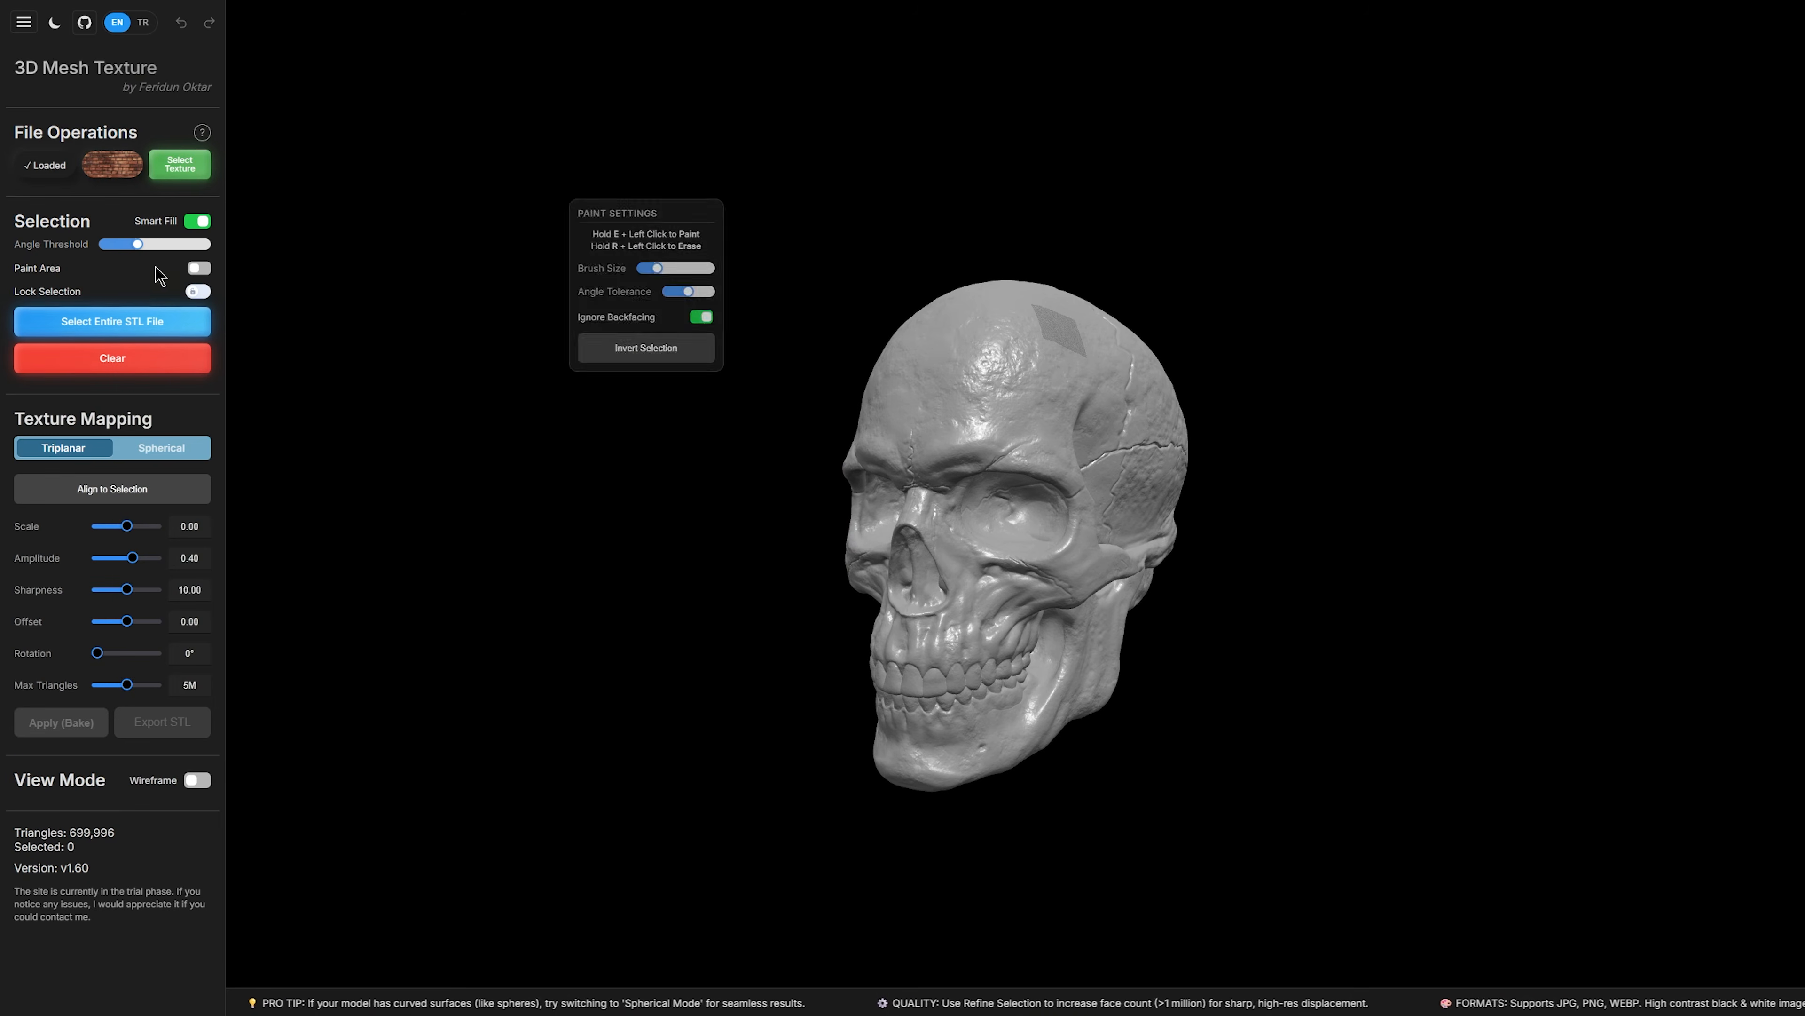
# Step: Select the entire skull, set the brick texture's scale to 6.40 and inspect the triplanar pattern around the cranium
pyautogui.click(101, 324)
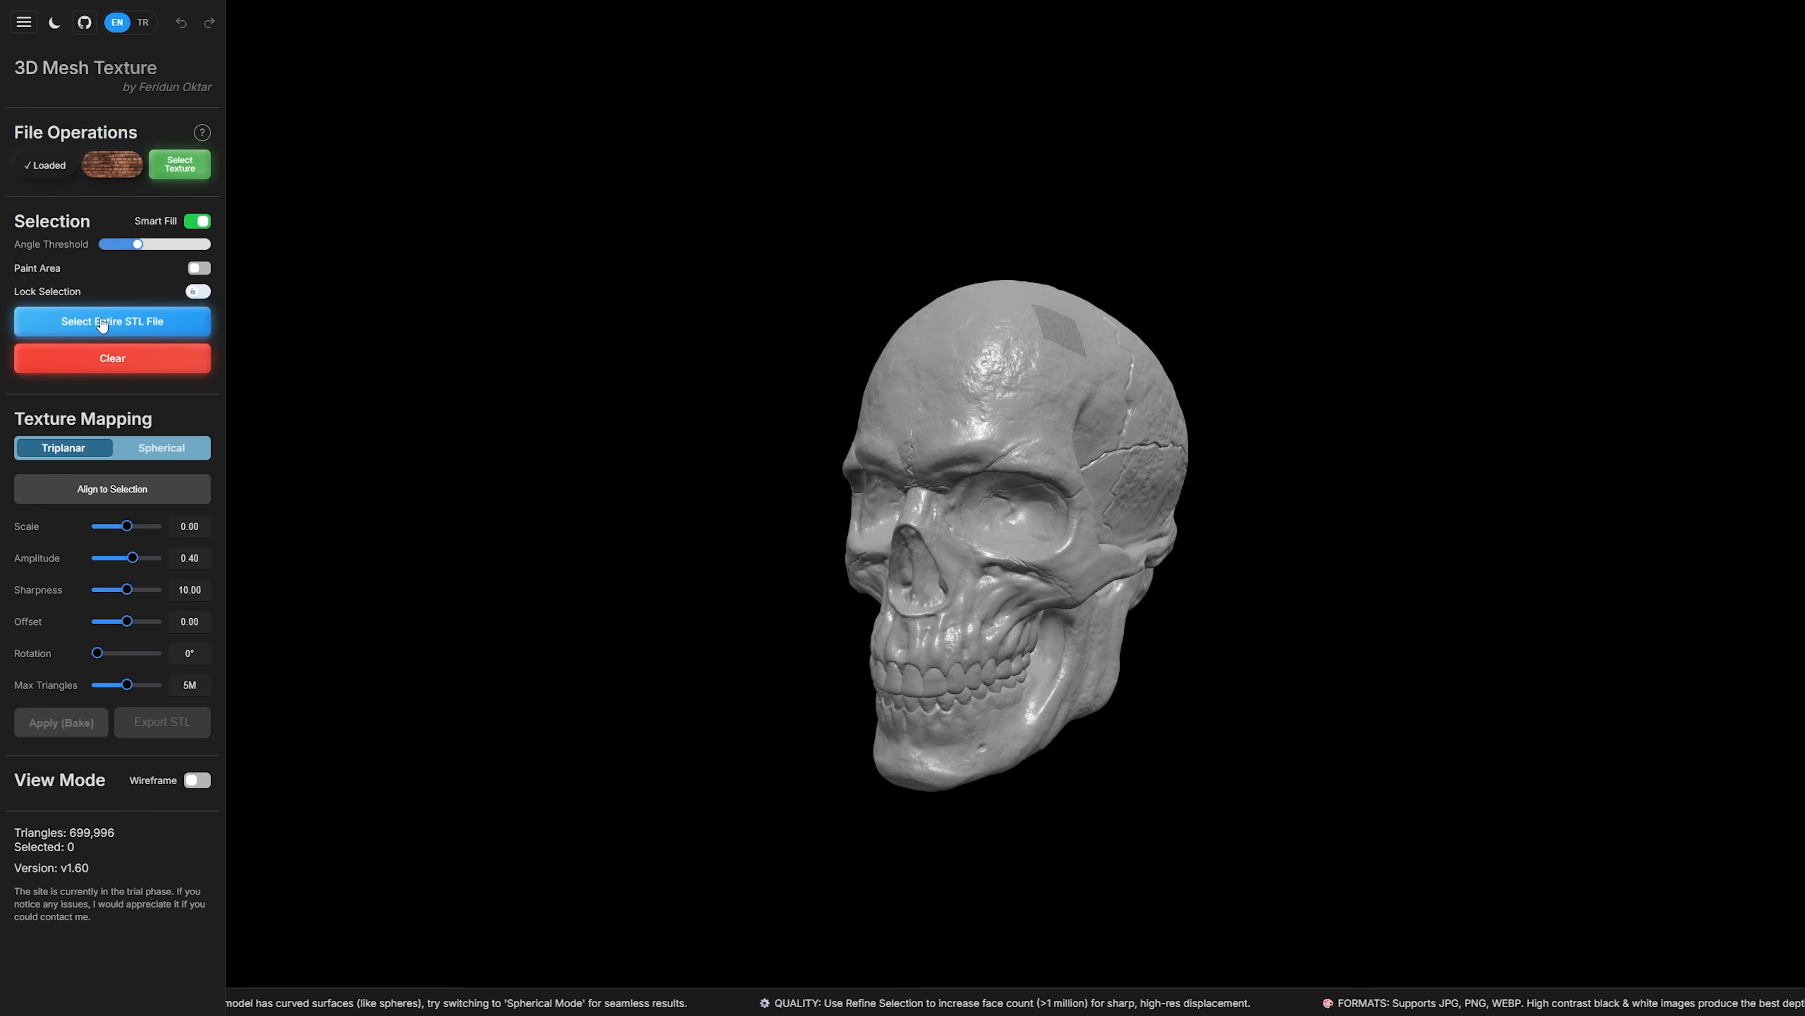
pyautogui.scroll(2, 1240, 410)
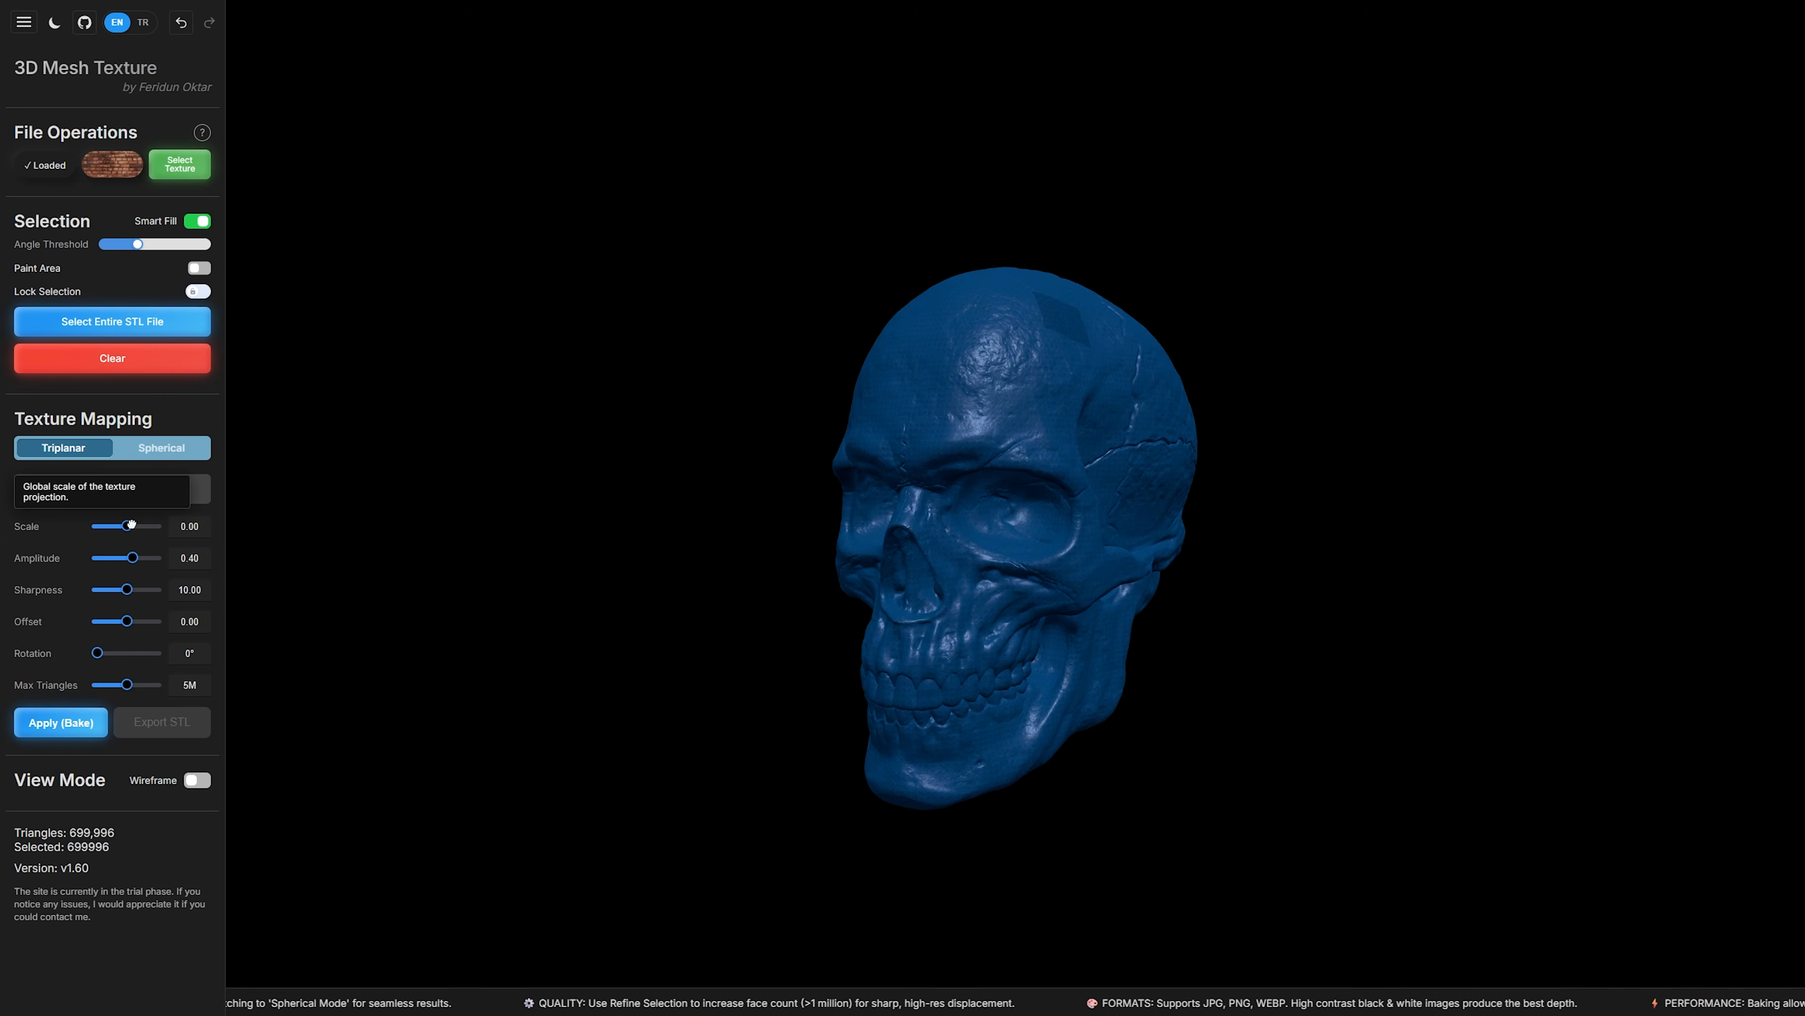
pyautogui.moveTo(136, 525); pyautogui.dragTo(145, 527)
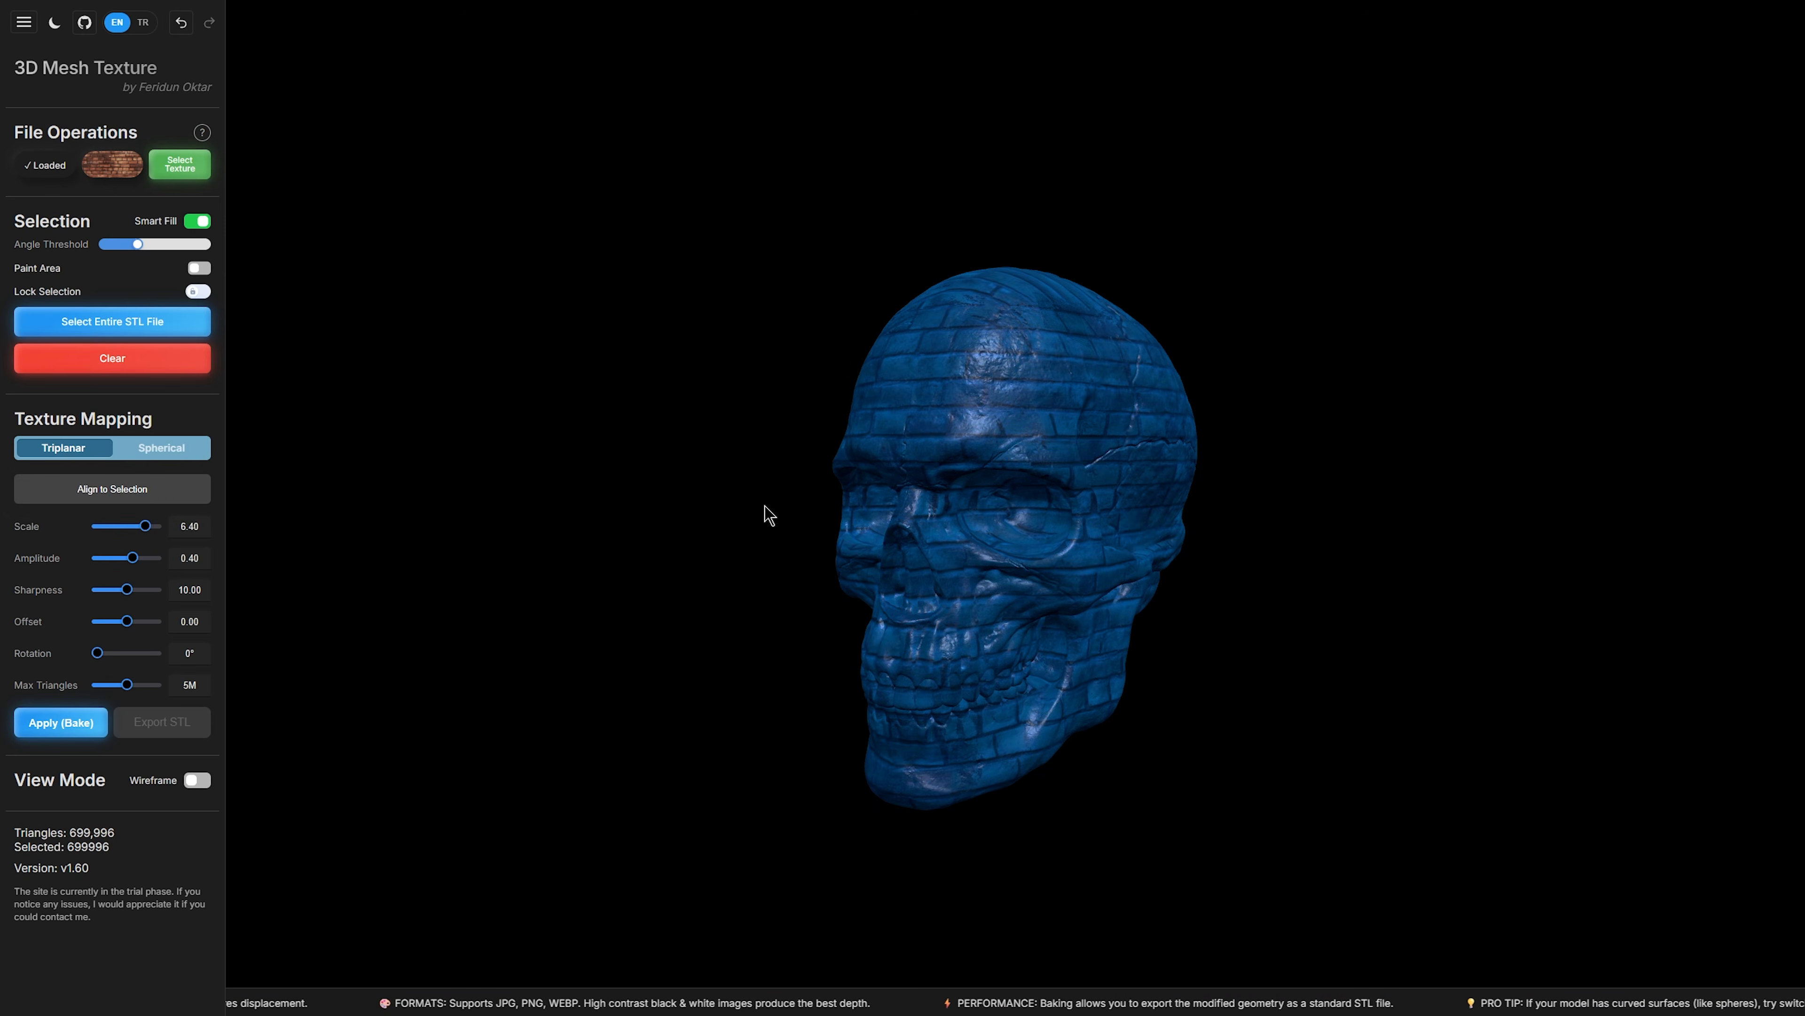
pyautogui.moveTo(769, 515); pyautogui.dragTo(953, 653)
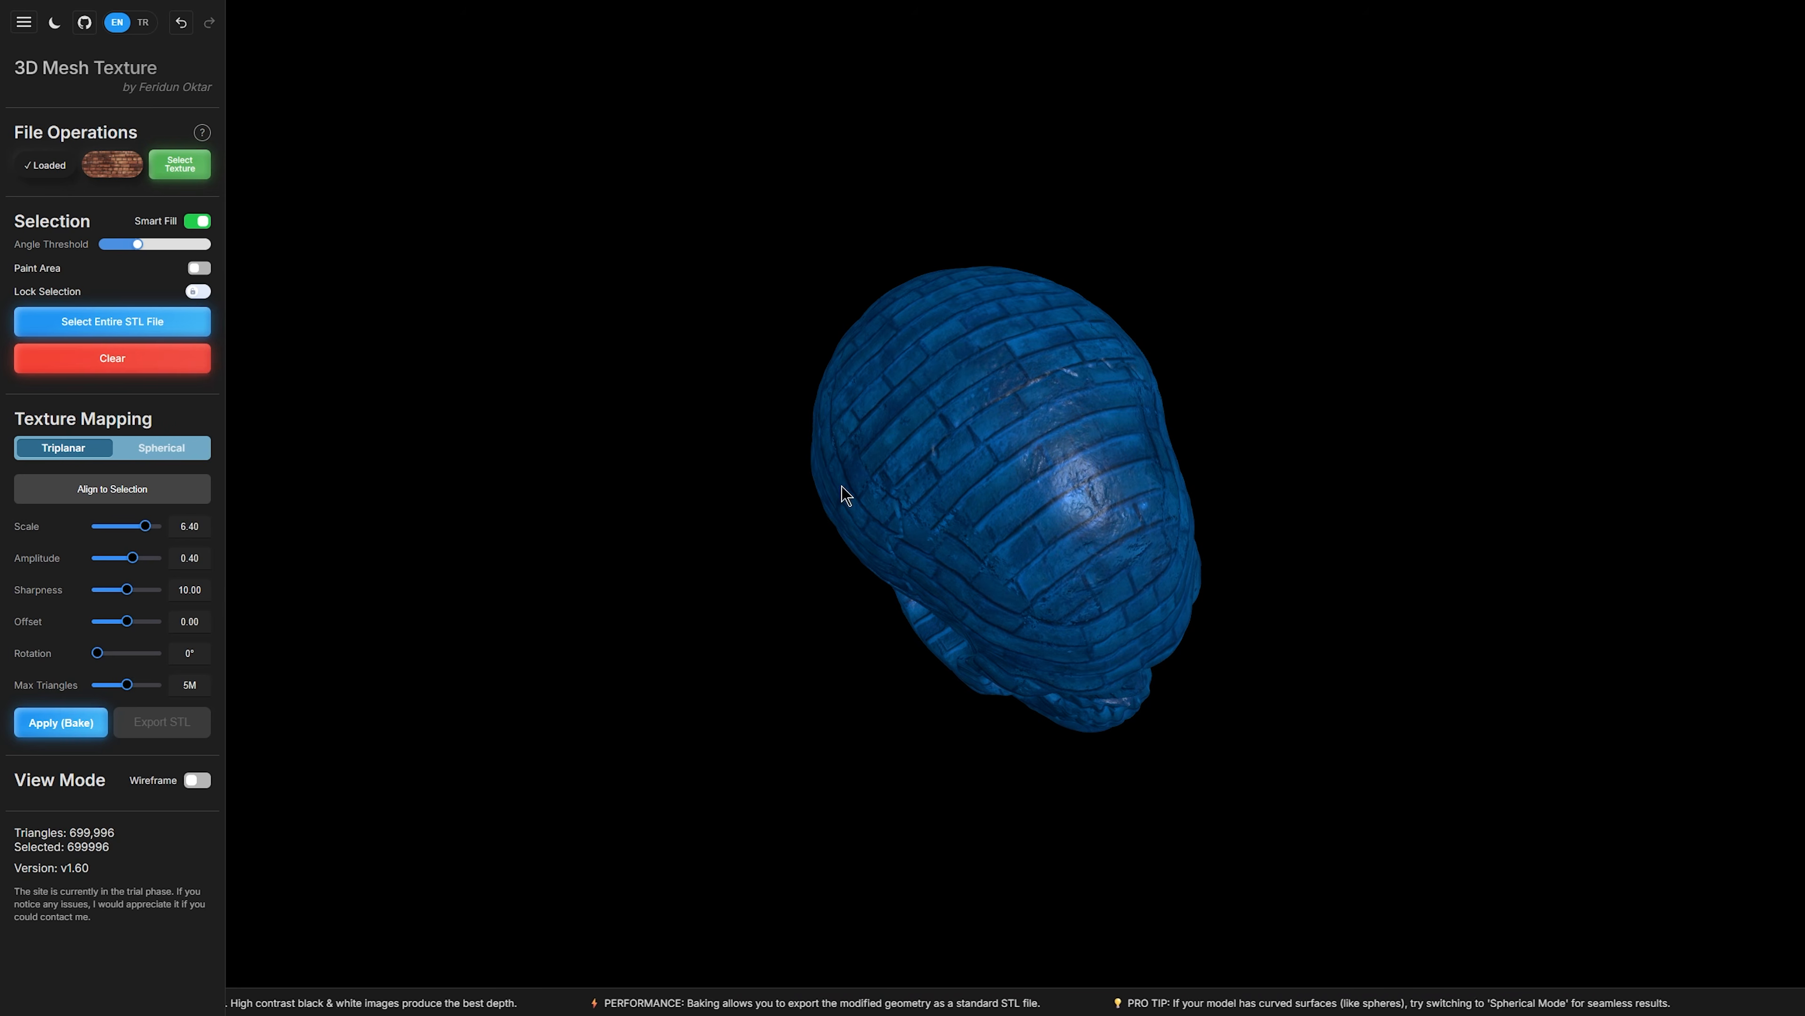
pyautogui.moveTo(1494, 450); pyautogui.dragTo(1501, 288)
pyautogui.moveTo(1427, 418); pyautogui.dragTo(1044, 421)
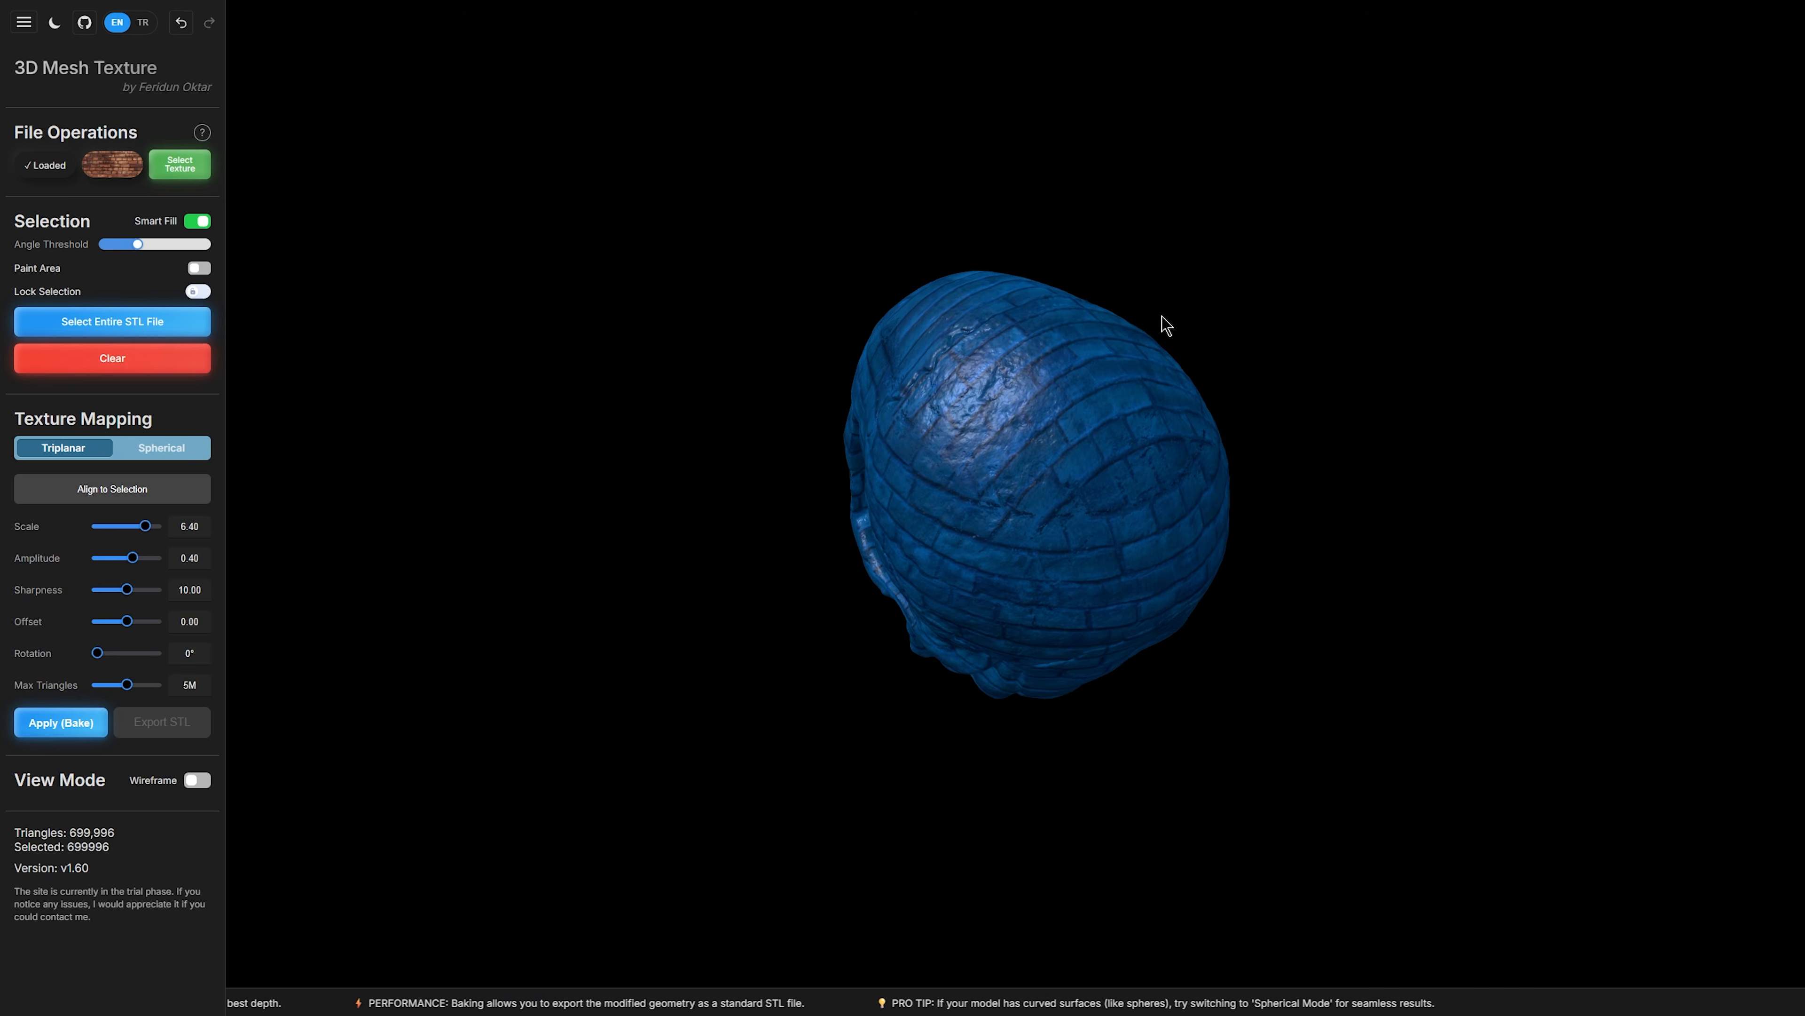
# Step: Try Spherical texture mapping on the skull, check the brick pattern at the crown, and return to Triplanar mapping
pyautogui.click(167, 453)
pyautogui.moveTo(621, 482); pyautogui.dragTo(859, 349)
pyautogui.moveTo(1049, 459); pyautogui.dragTo(1300, 286)
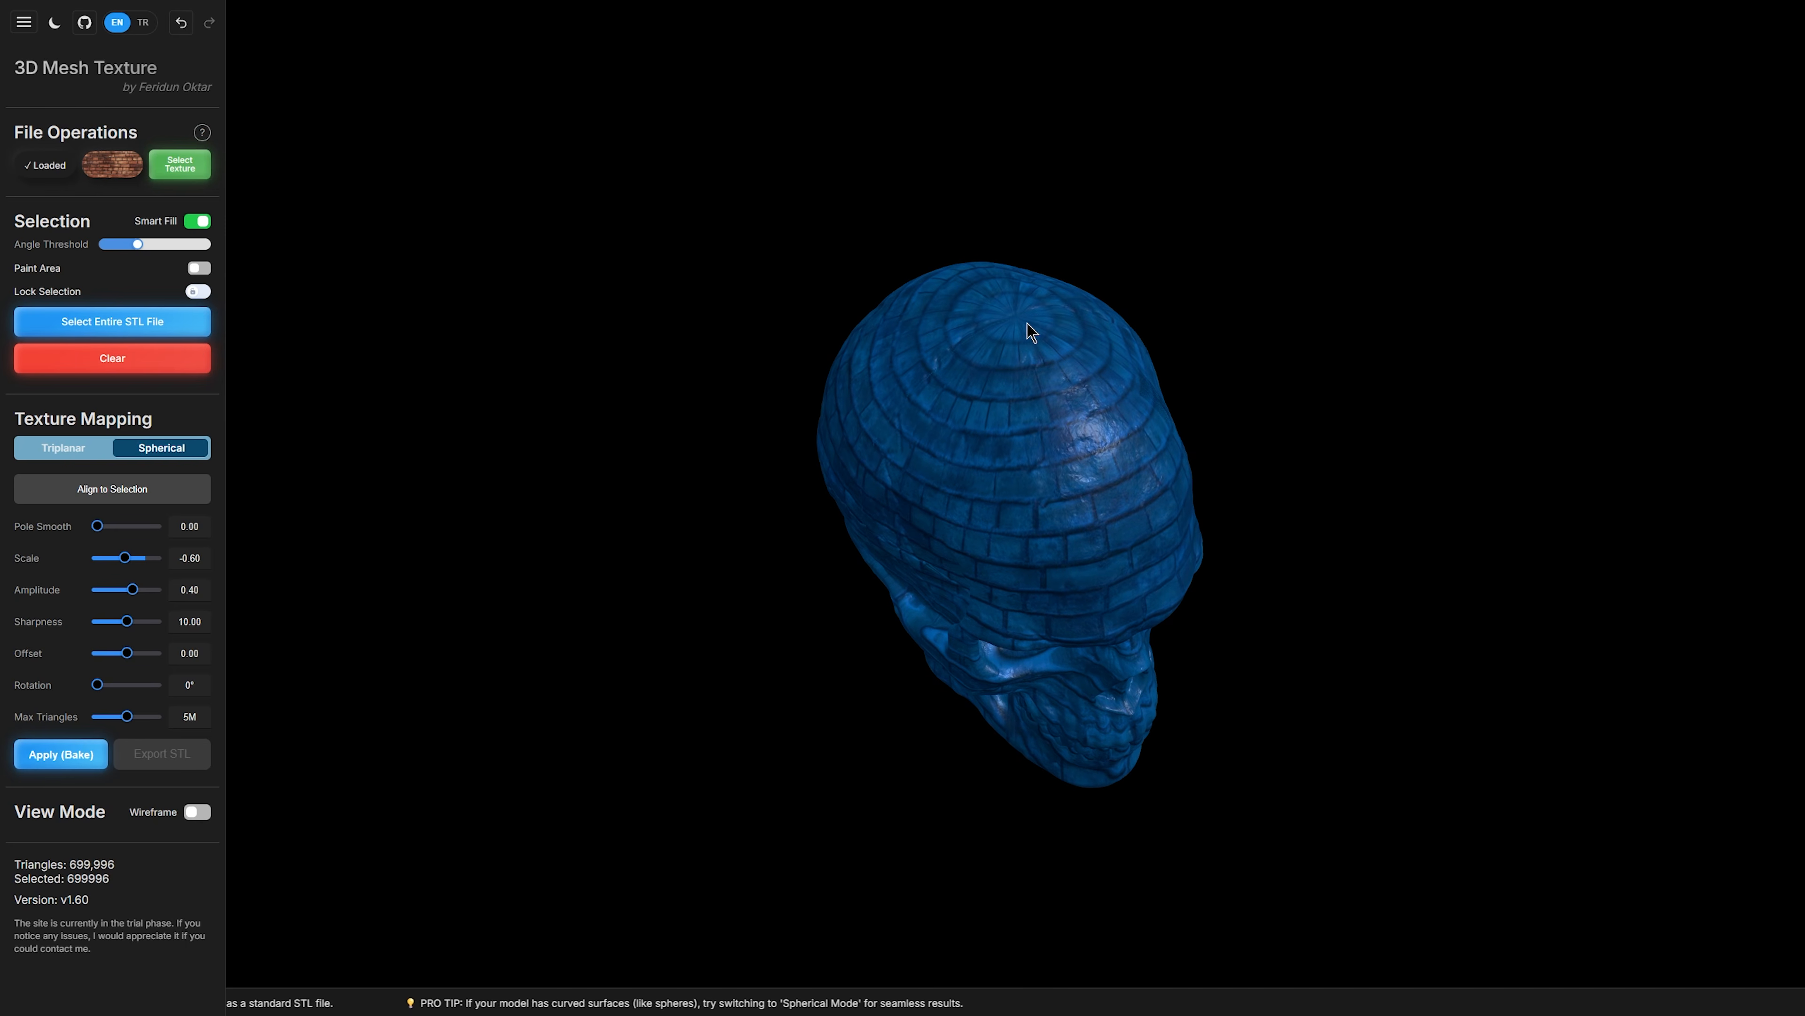
pyautogui.click(63, 447)
# Step: Set the brick texture's amplitude to 0.50 and sharpness to 11.80, and bake it into the skull
pyautogui.moveTo(758, 506); pyautogui.dragTo(1398, 436)
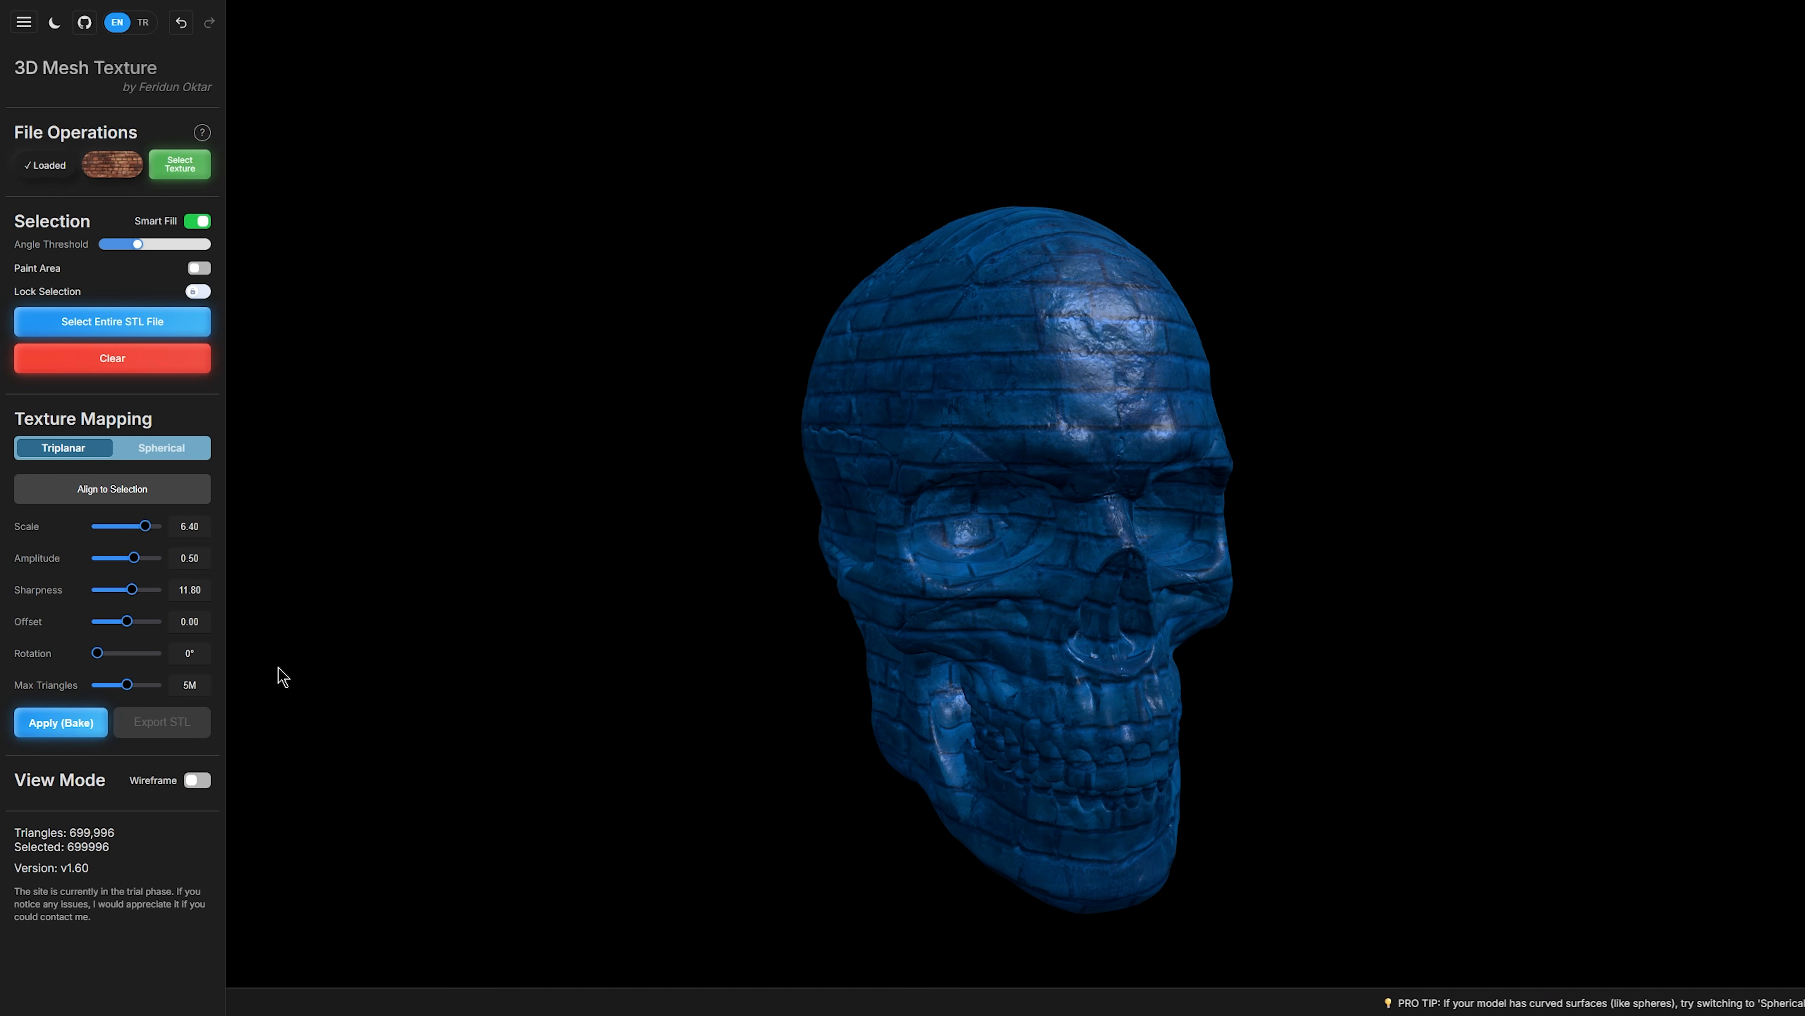
pyautogui.click(49, 723)
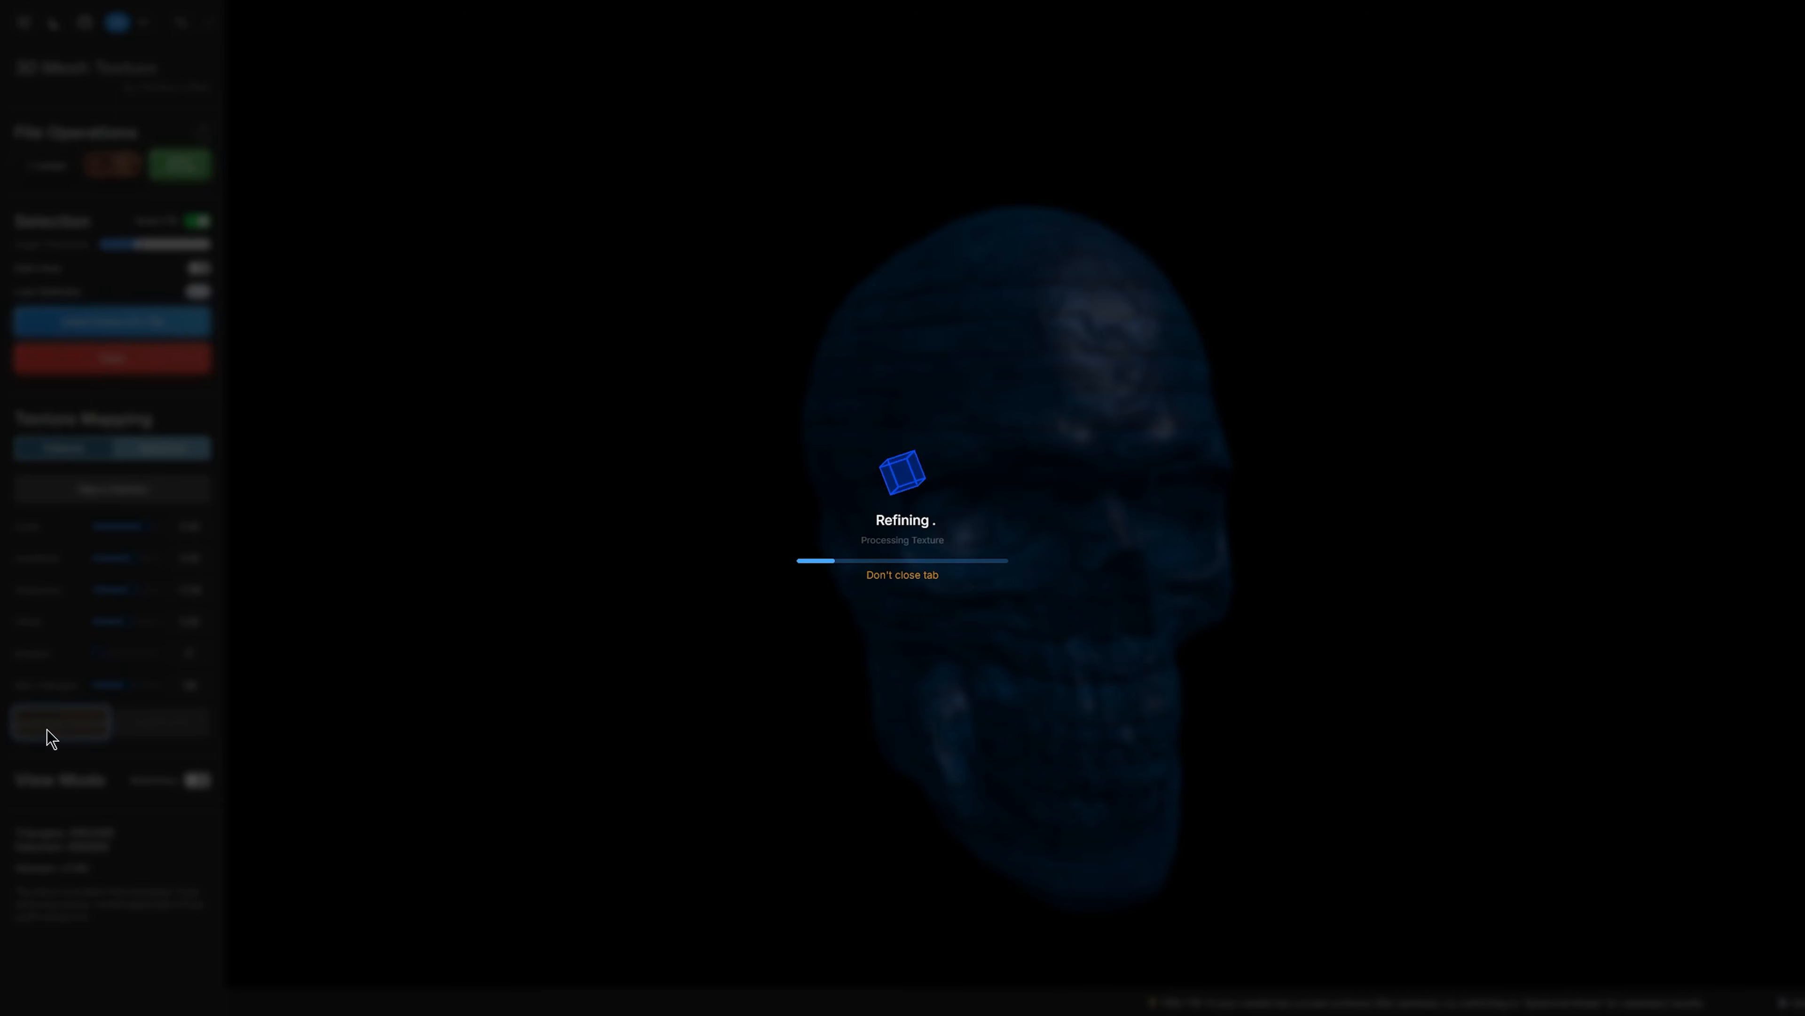